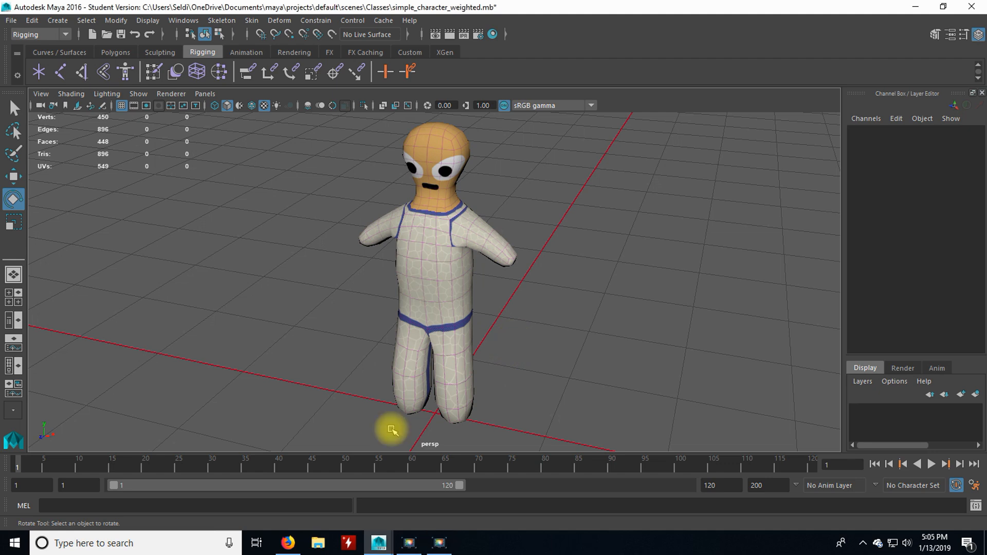
Switch to Firefox, examine the walk cycle reference drawings, and return to Maya
click(287, 540)
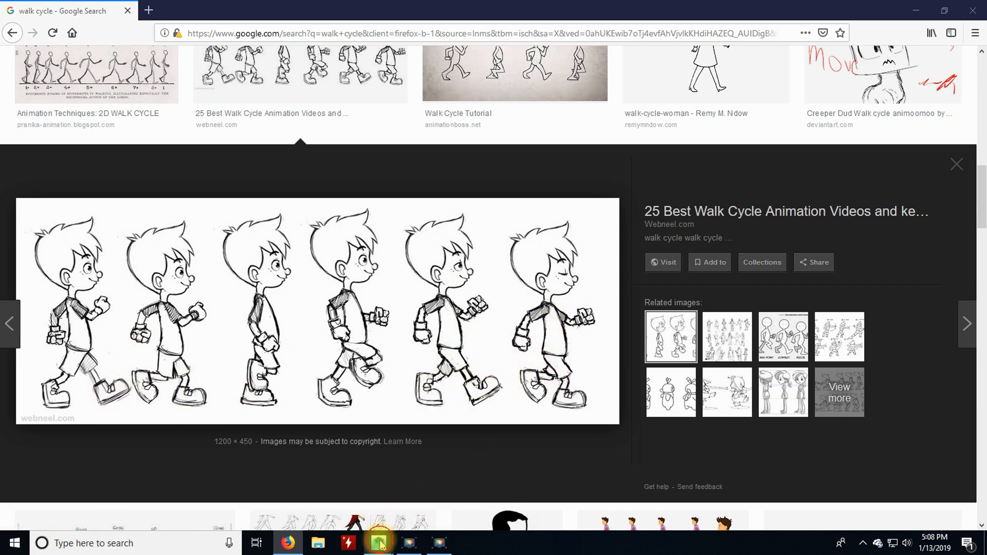
mouse_move(379, 542)
click(429, 493)
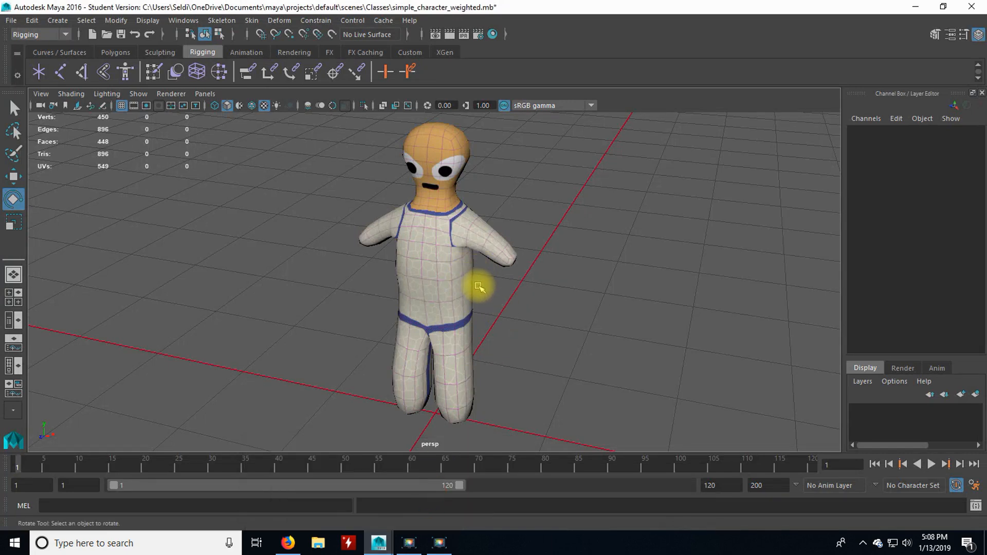
Frame the character in a maximized side view with textured shading and enable X-Ray Joints
key(space)
key(space)
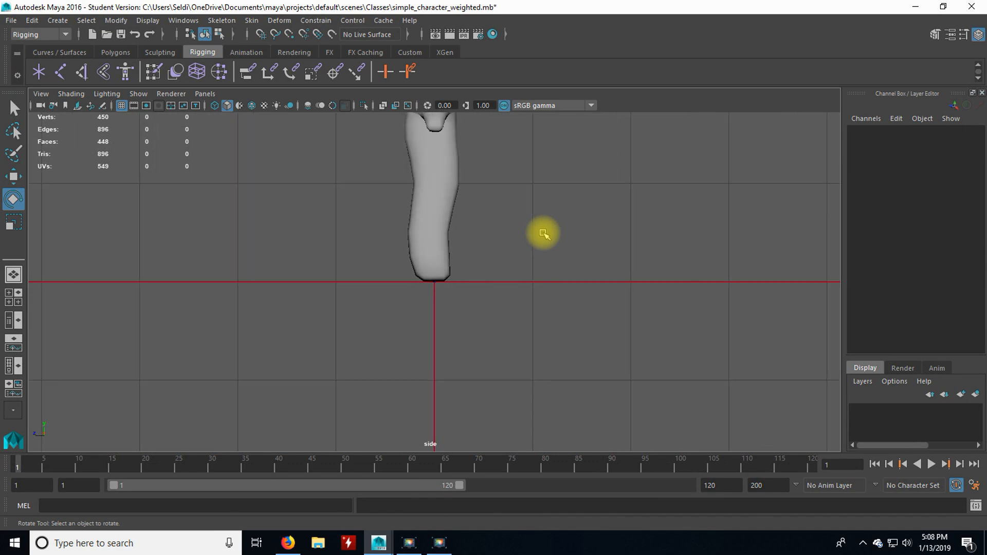
scroll(544, 233, down, 5)
alt+middle_drag(530, 177, 534, 279)
scroll(522, 329, up, 4)
alt+middle_drag(515, 346, 523, 272)
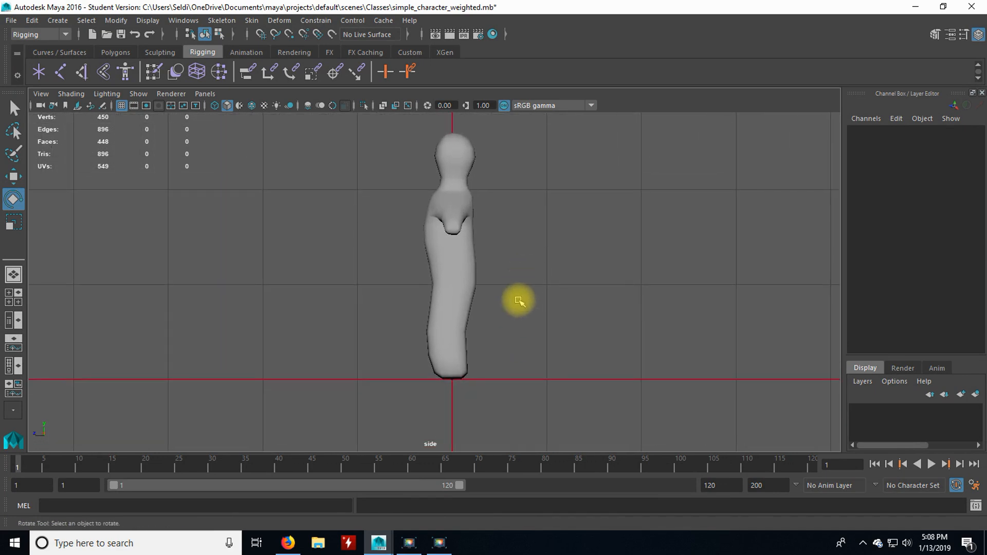
key(6)
scroll(518, 311, up, 2)
alt+middle_drag(528, 320, 505, 320)
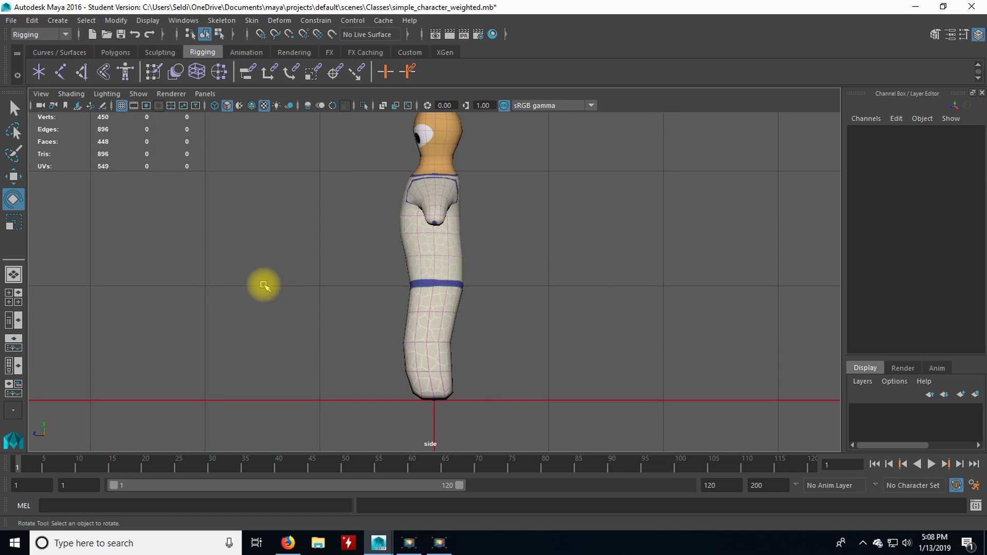
click(68, 94)
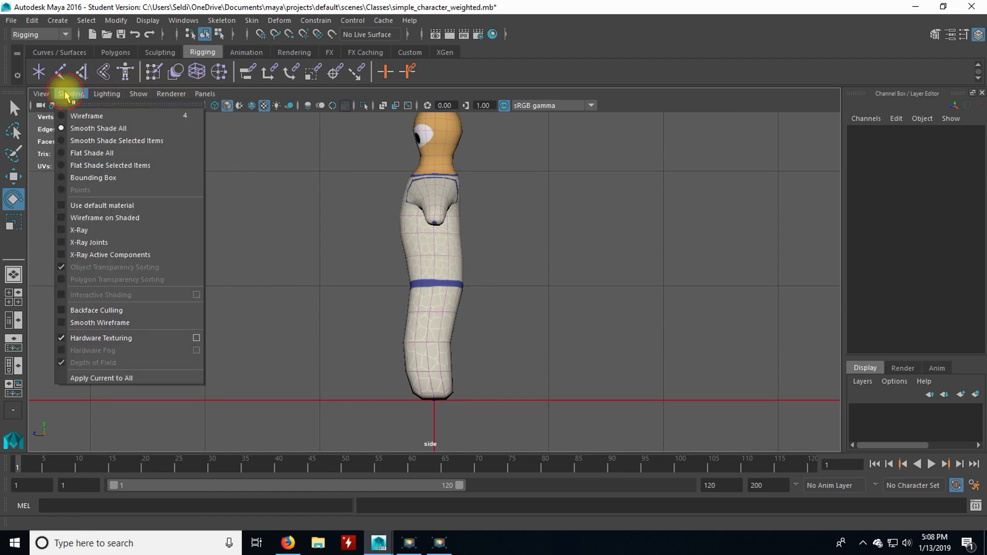
click(112, 247)
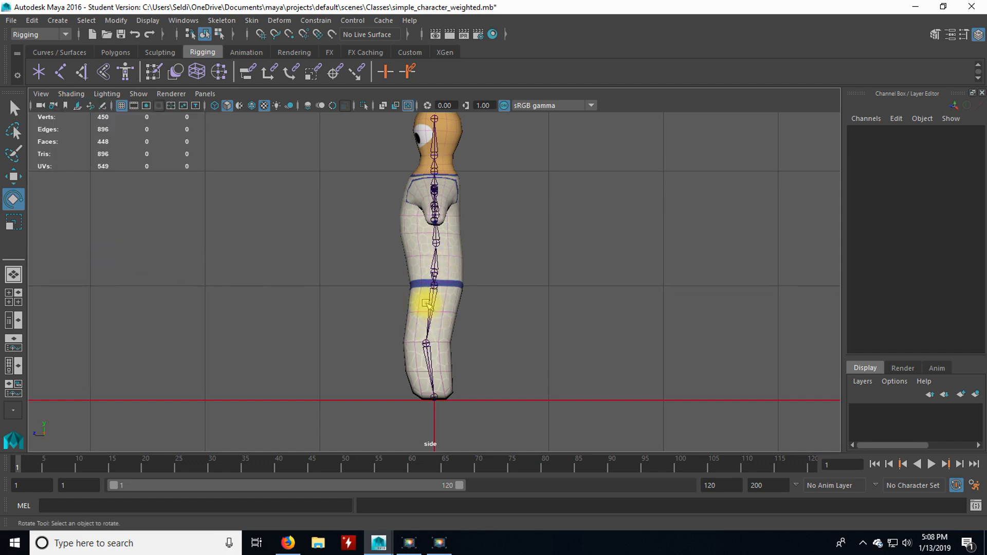
Compare the character's legs with the first pose of the walk cycle reference in Firefox, ending back in Maya
click(288, 543)
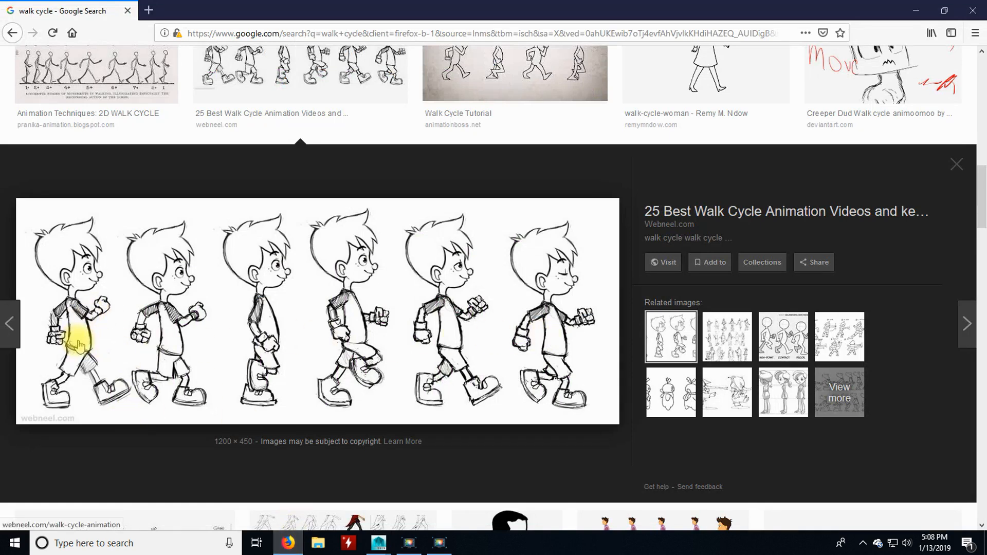
click(295, 544)
mouse_move(288, 544)
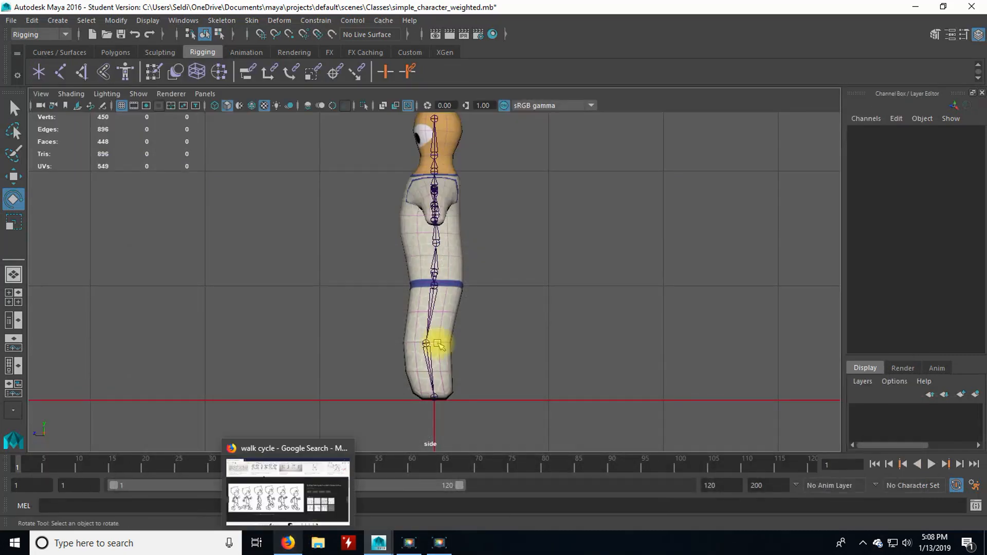
click(286, 544)
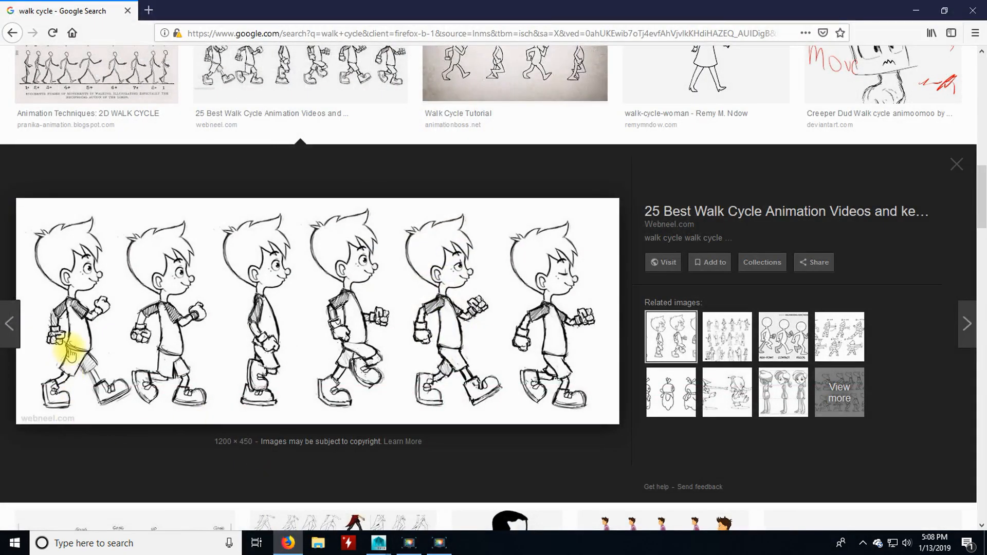
click(288, 543)
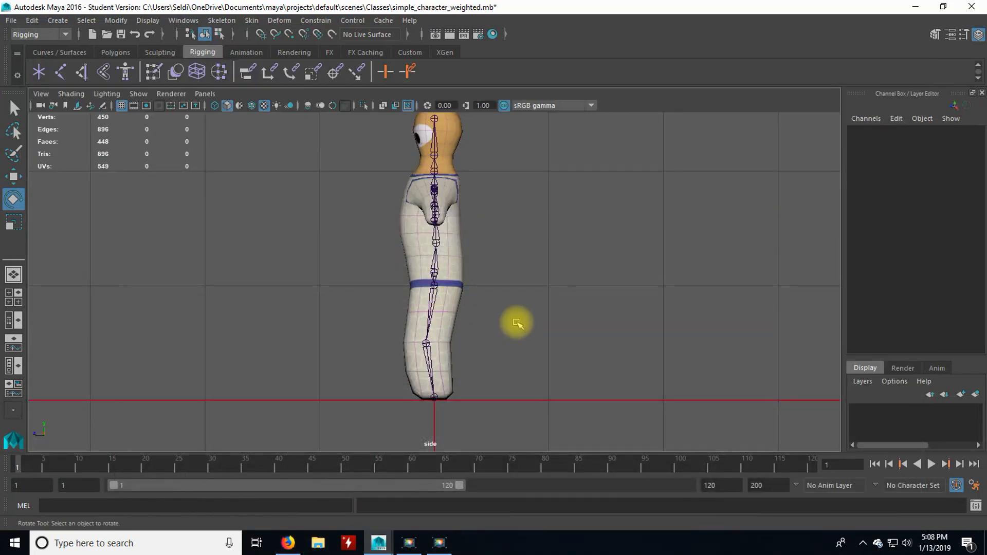
Select the L_hip joint in the perspective view and enable X-Ray Joints in that view
key(space)
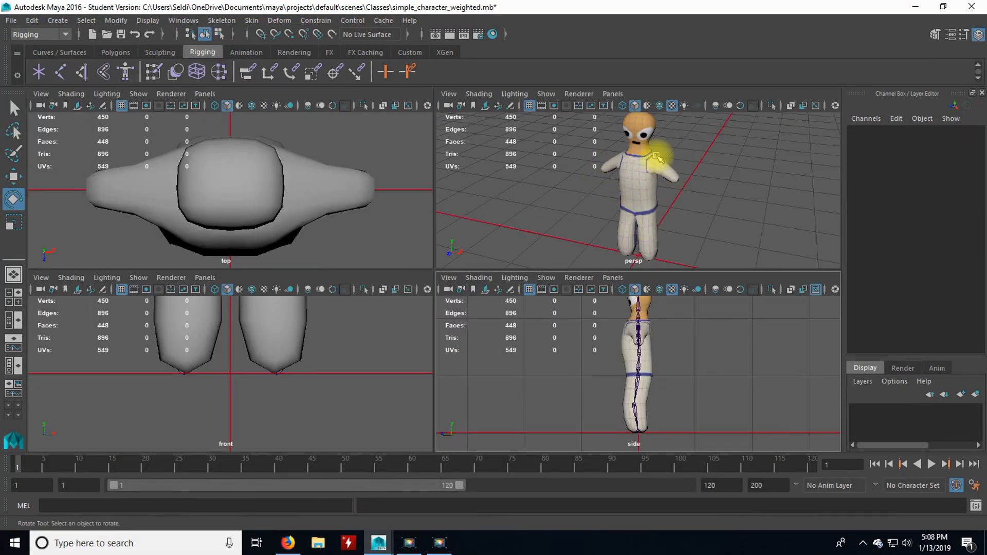
click(652, 218)
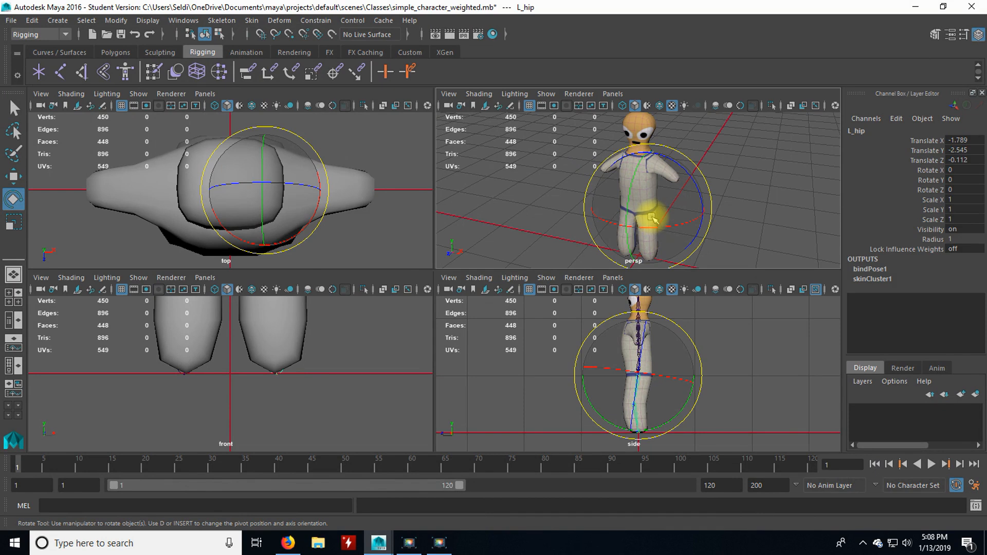
key(q)
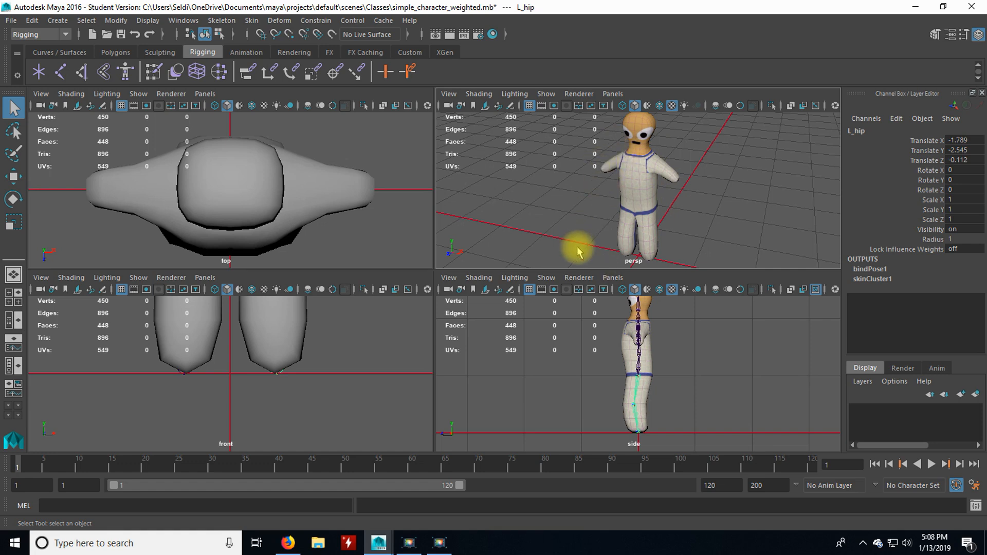
click(473, 94)
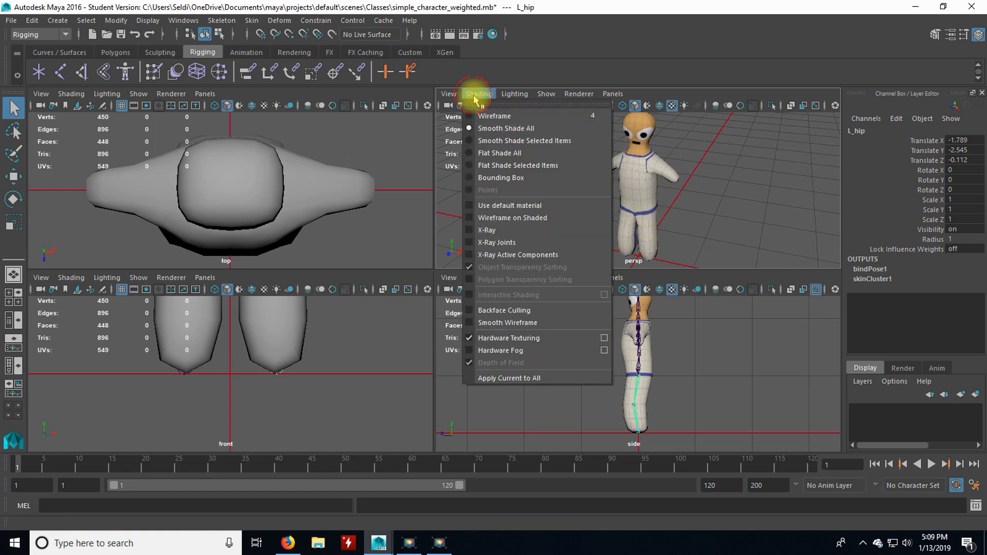
click(525, 244)
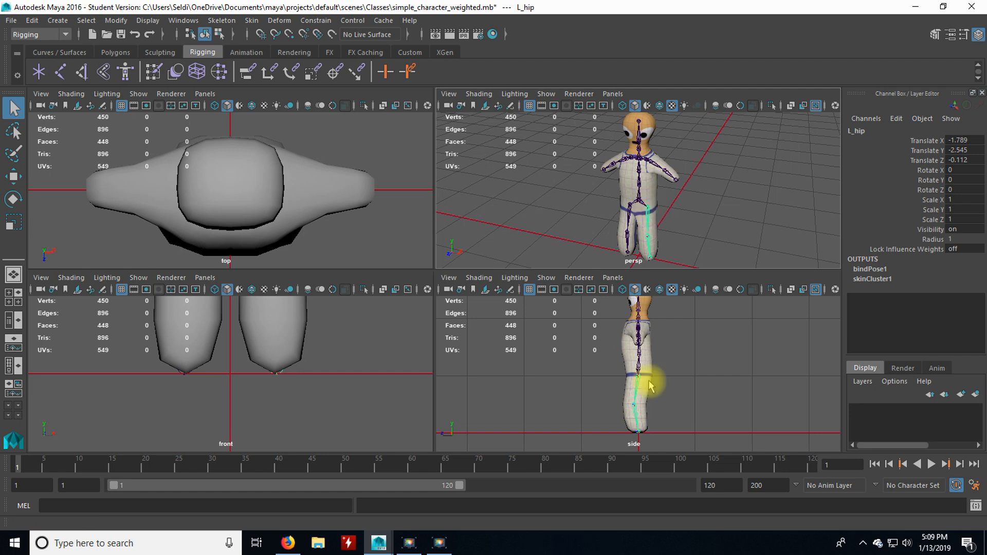
Rotate the L_hip joint in the side view to about -27.9 in Rotate Y, swinging the leg forward
key(space)
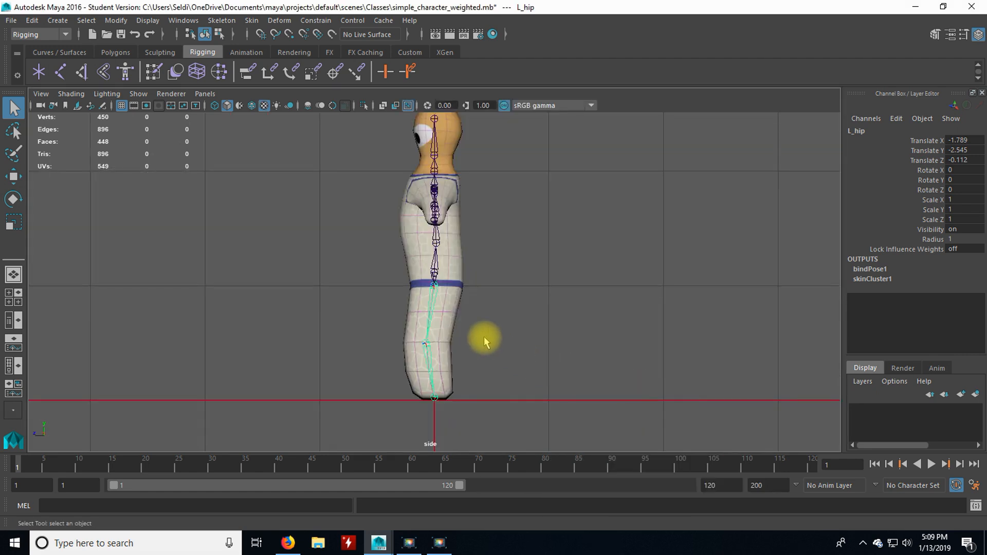
key(e)
drag(472, 325, 449, 334)
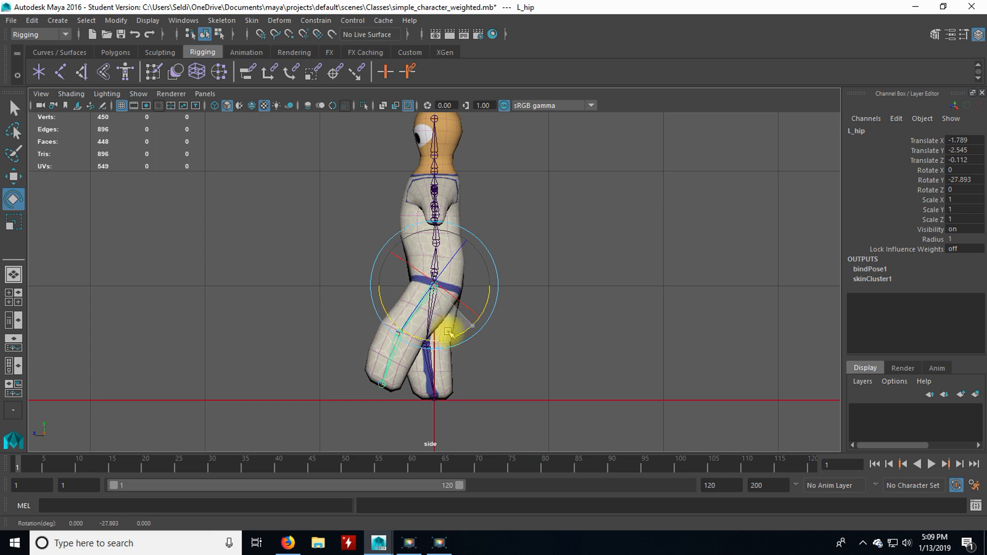
Select the R_hip joint and rotate it to about 28.9 in Rotate Y, swinging the leg backward
key(space)
key(space)
click(371, 335)
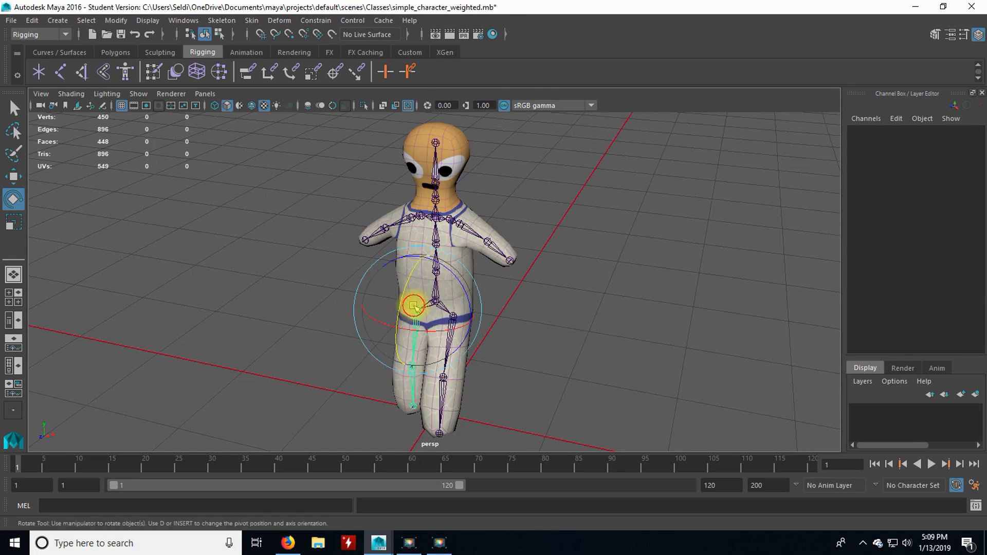
click(415, 310)
key(space)
key(space)
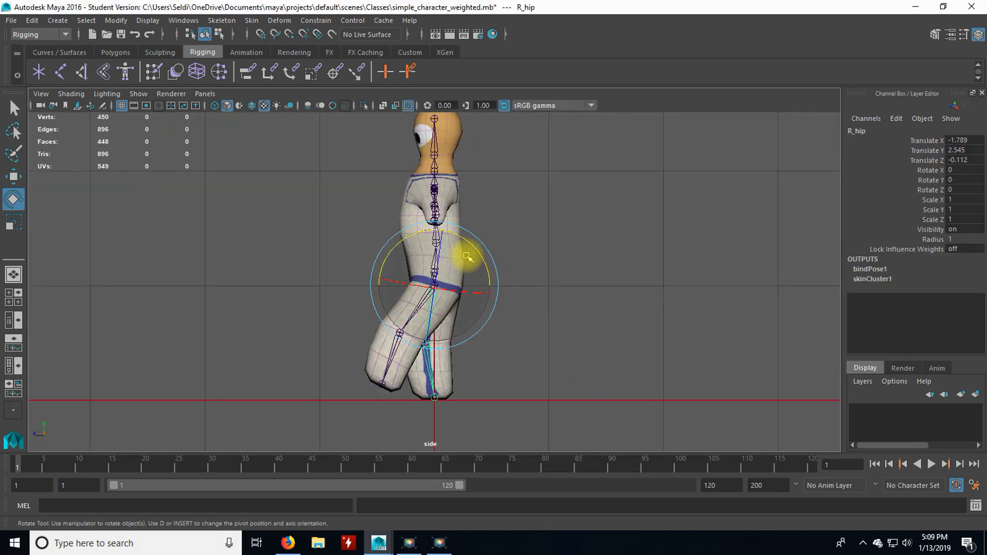
drag(474, 247, 451, 235)
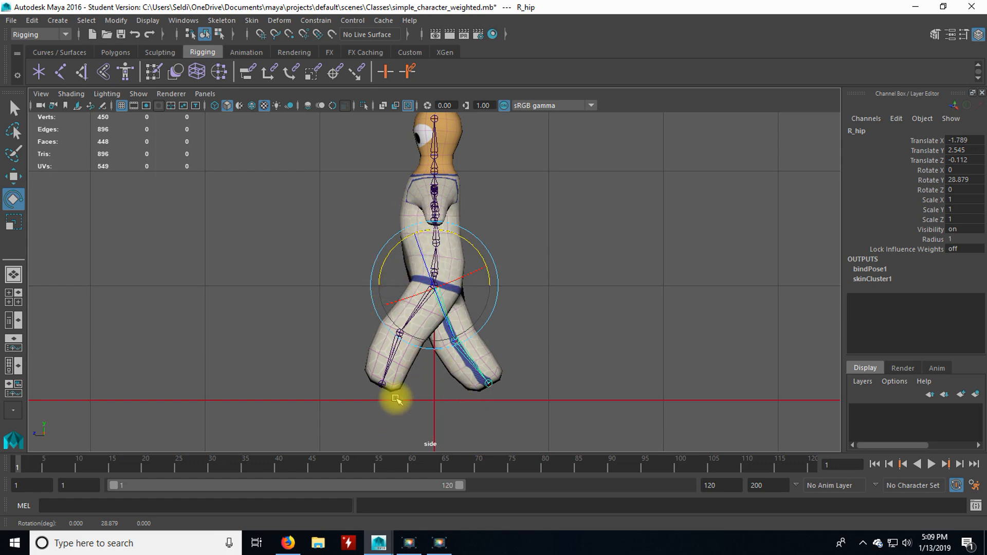
Select the pelvis joint and lower it to a Translate Y of about 16.56 so the feet meet the ground line
key(space)
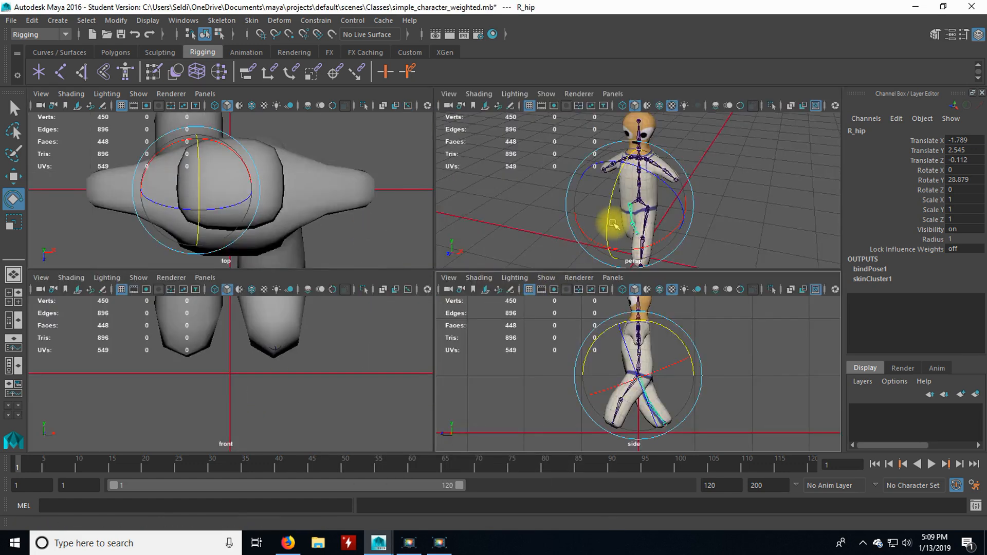
key(space)
click(578, 330)
click(438, 298)
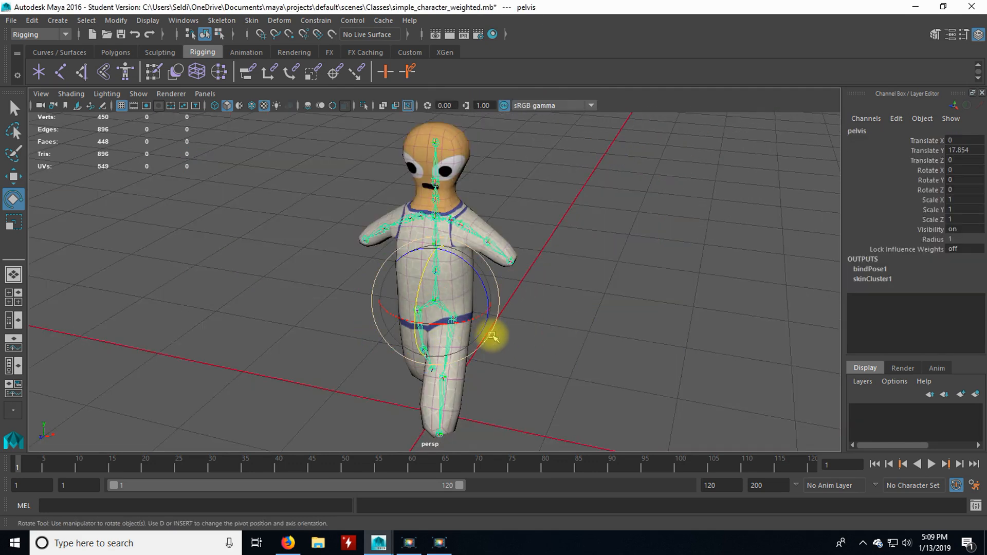
key(space)
key(space)
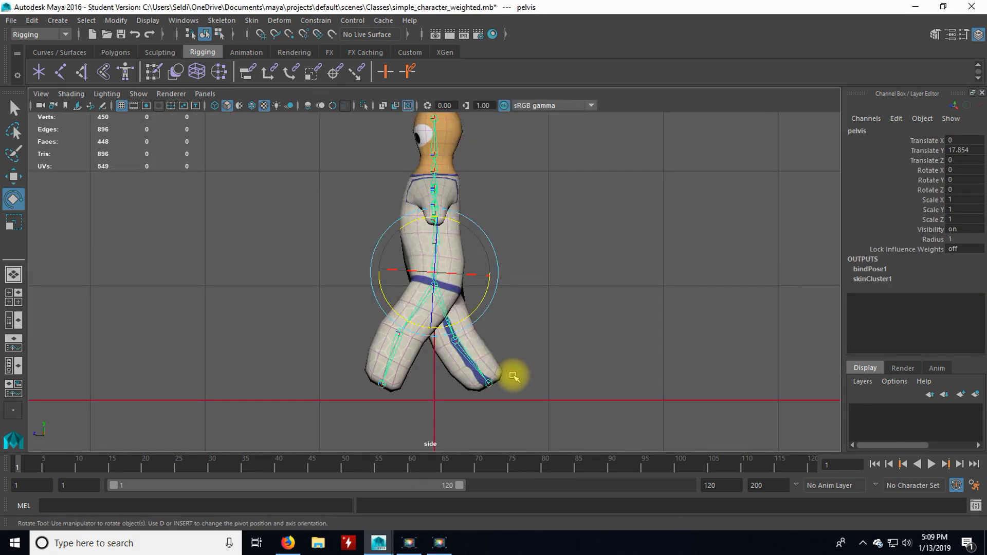
key(w)
drag(433, 212, 435, 223)
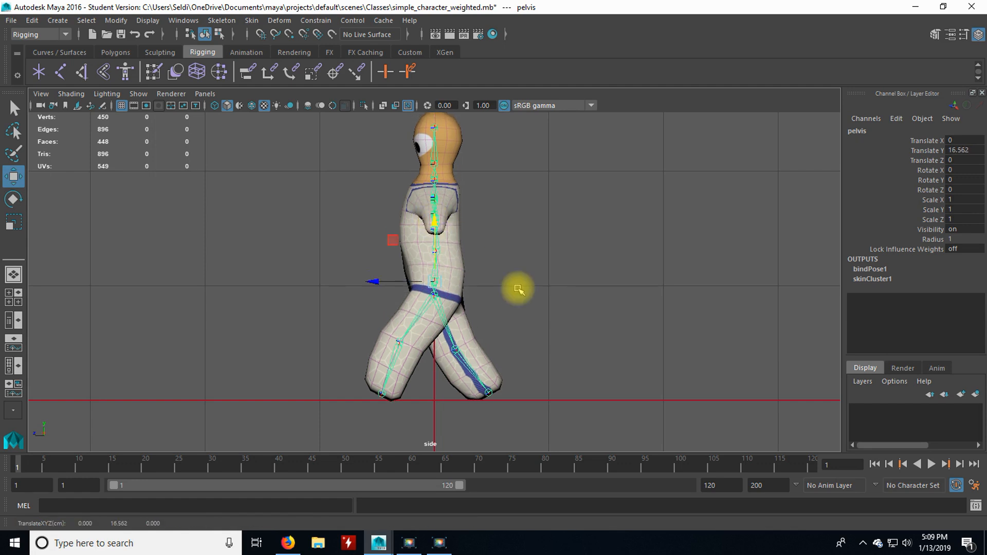
Select the L_shoulder joint and rotate it to about 43.9 in Y and -38.6 in Z, swinging the arm down and back
key(space)
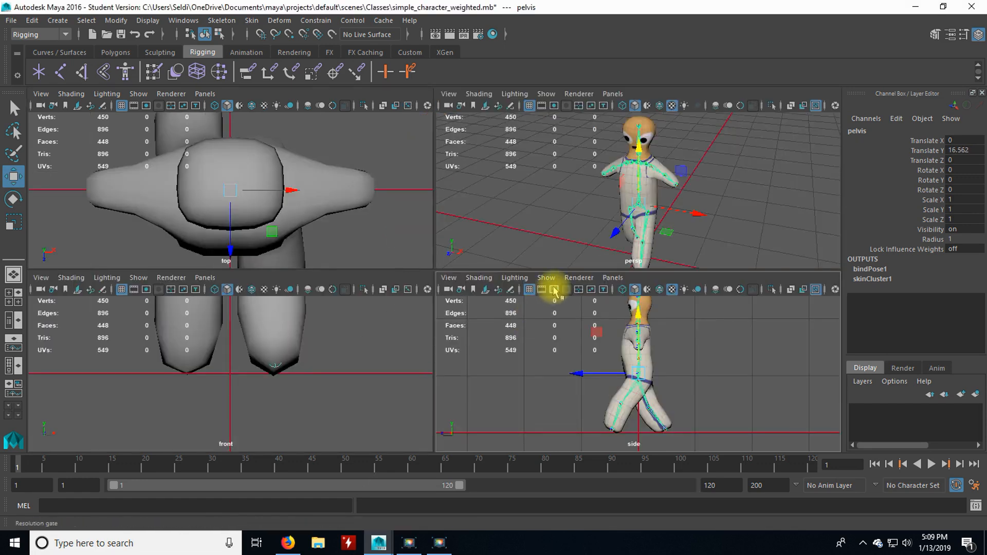
key(space)
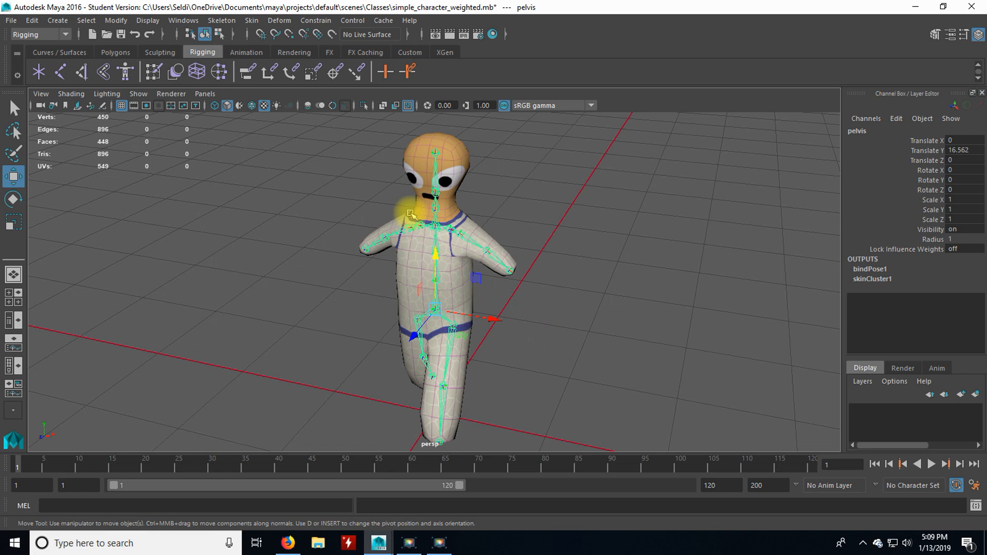
alt+drag(550, 334, 412, 403)
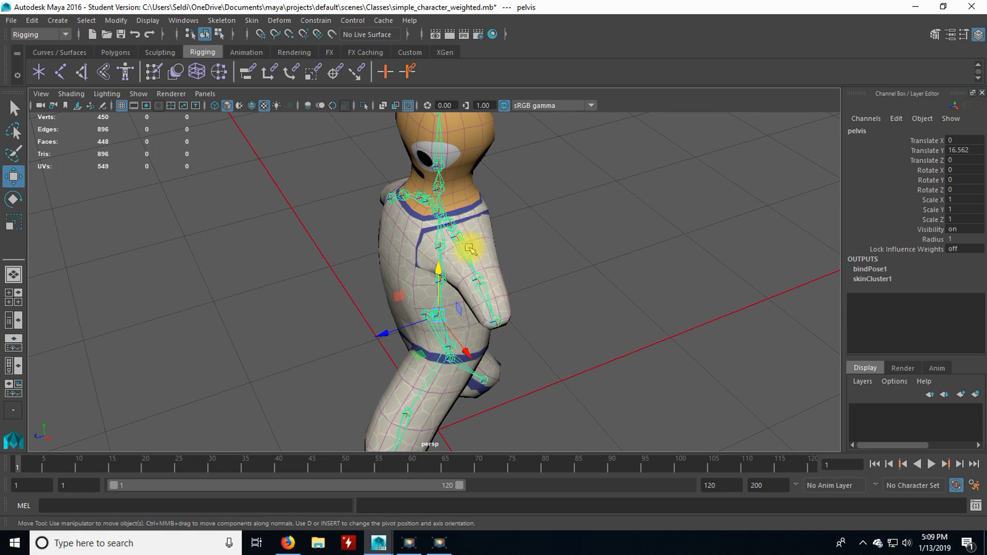
click(469, 249)
alt+drag(403, 353, 474, 331)
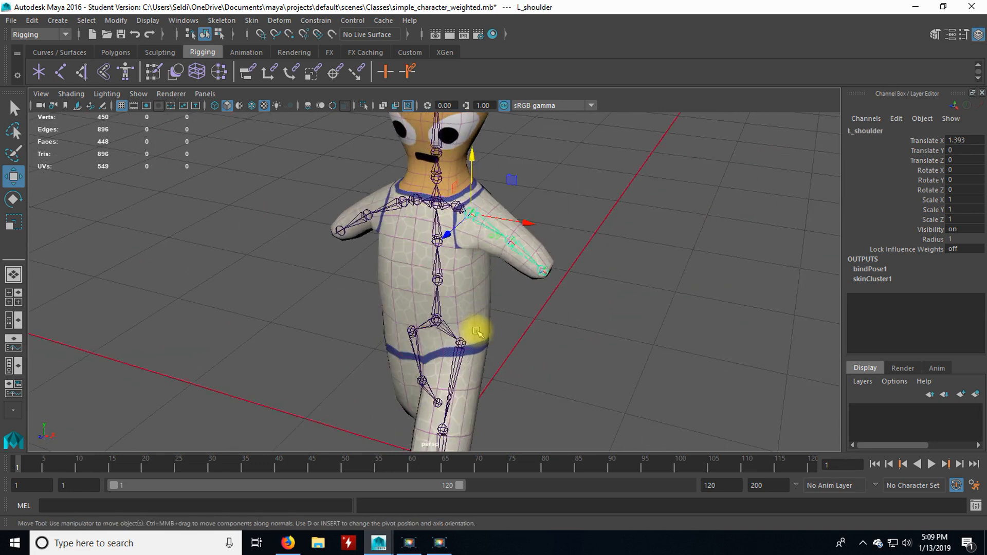
key(e)
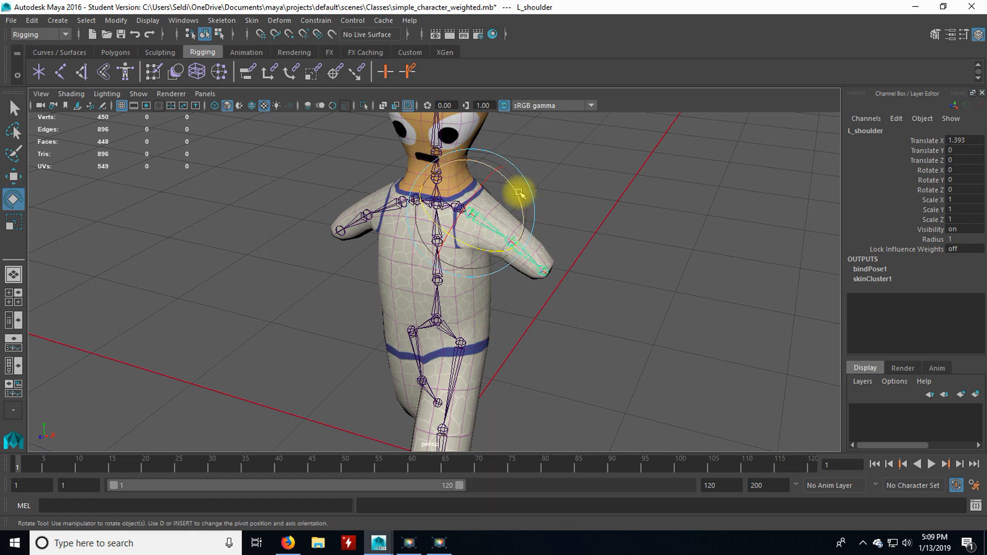
drag(520, 193, 599, 368)
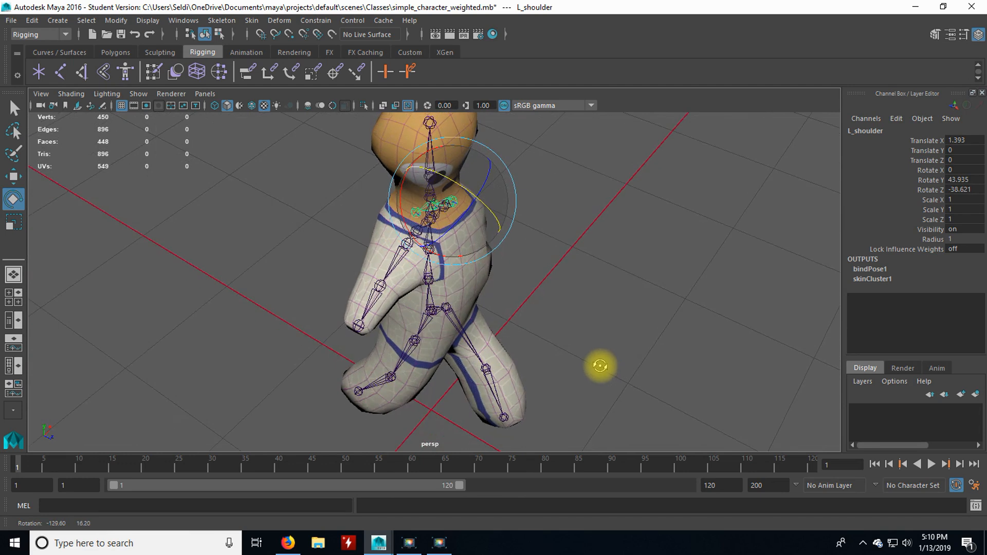
Rotate the R_shoulder joint to about -45.4 in Y and 39.4 in Z, swinging the arm down and forward
alt+drag(397, 286, 345, 236)
alt+drag(326, 333, 437, 315)
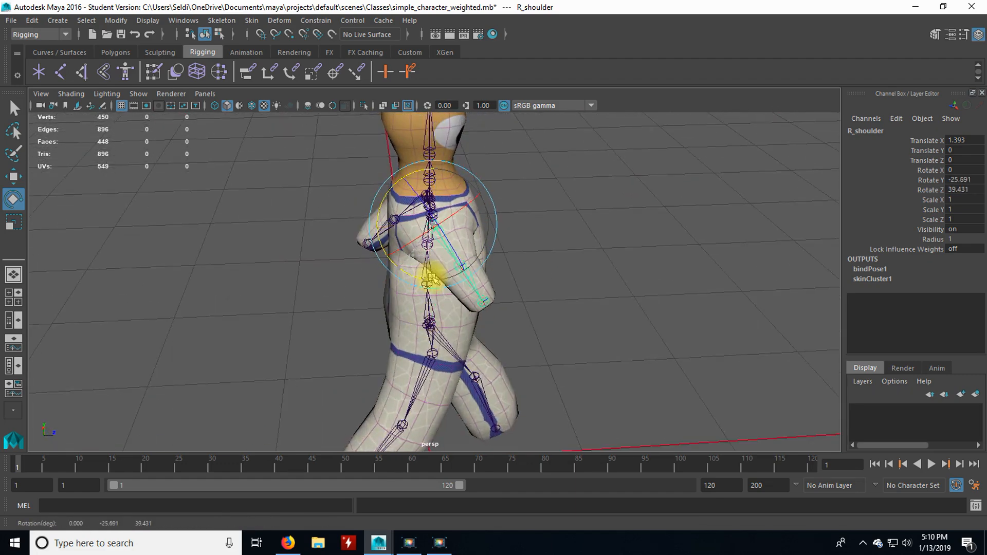
drag(442, 279, 253, 322)
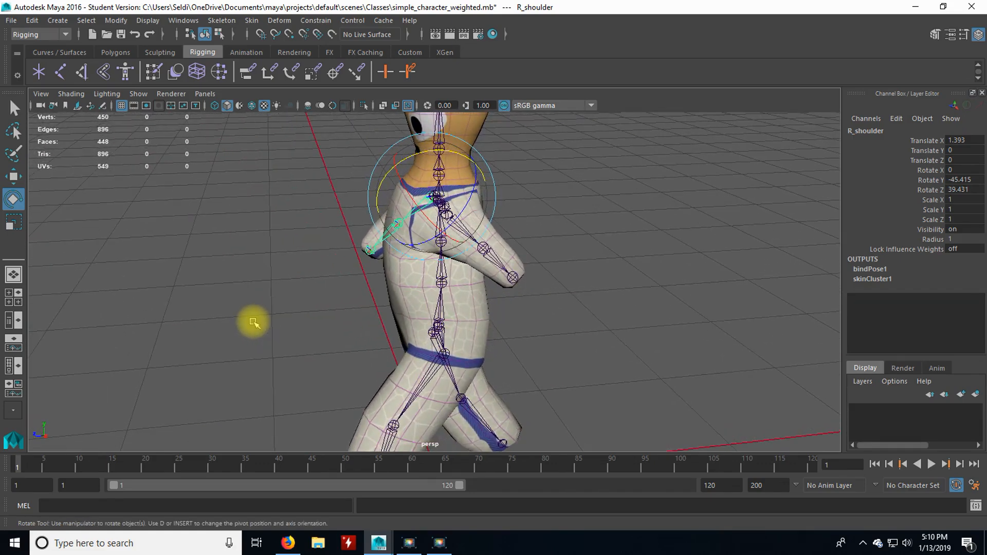
alt+drag(469, 386, 452, 297)
alt+drag(418, 326, 466, 273)
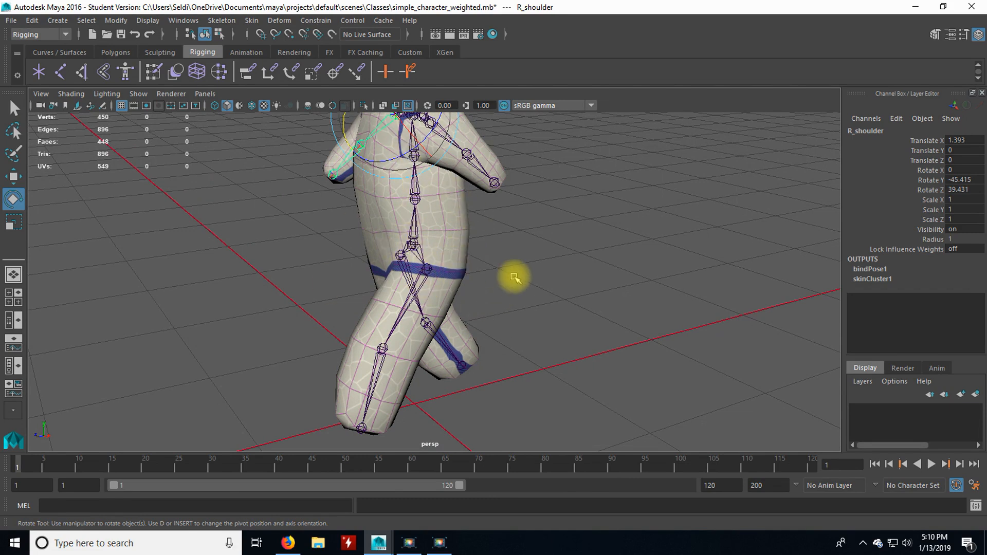
alt+right_drag(542, 254, 523, 301)
key(q)
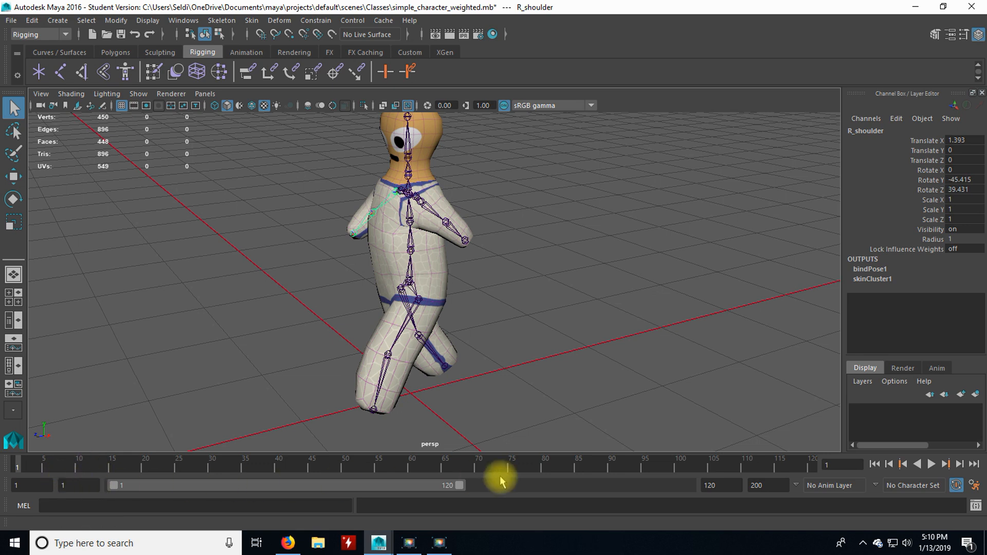
Set the end of the animation range to frame 36
drag(781, 487, 739, 486)
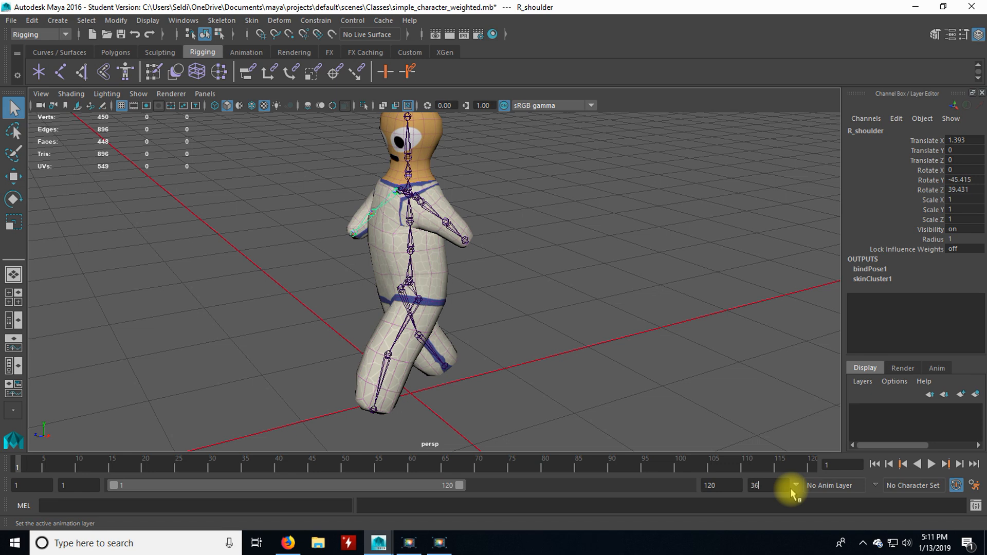
key(Return)
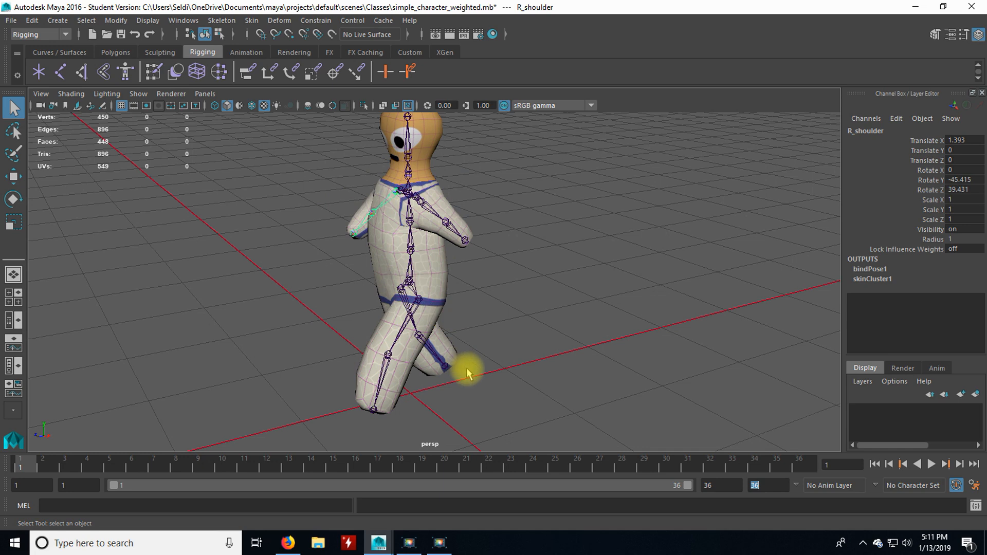
Compare selecting every joint by type with selecting only the L_hip, pelvis or spine1 joint
click(417, 301)
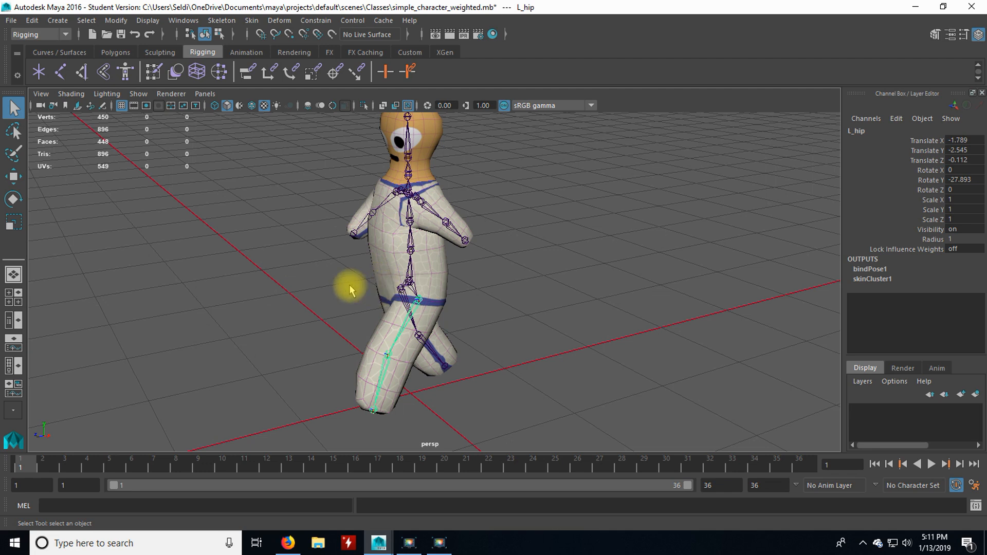
click(86, 21)
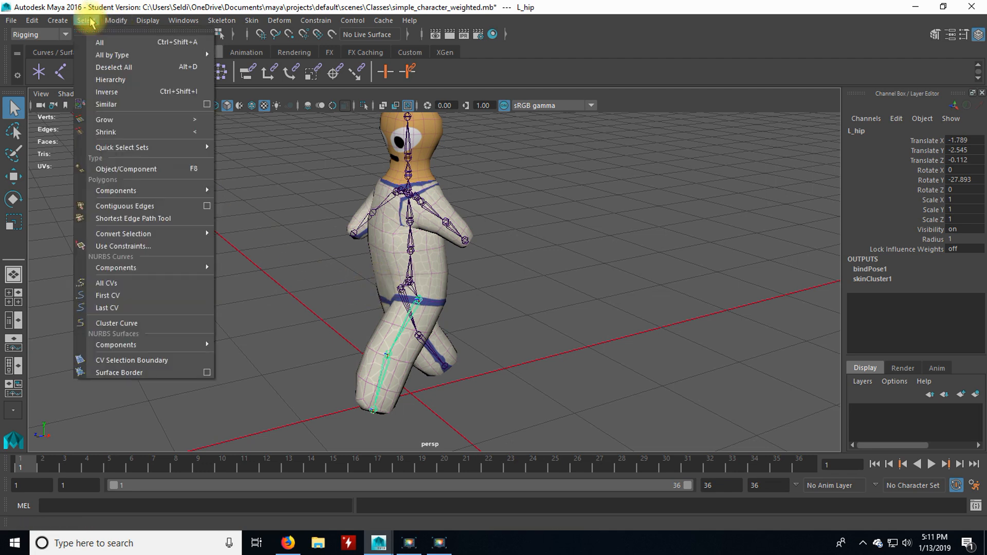
mouse_move(108, 55)
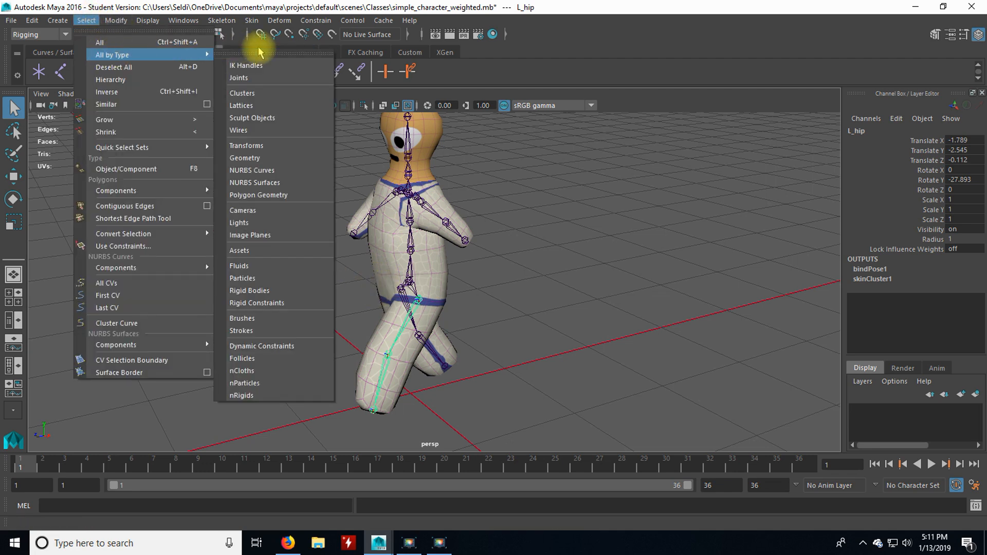
click(262, 79)
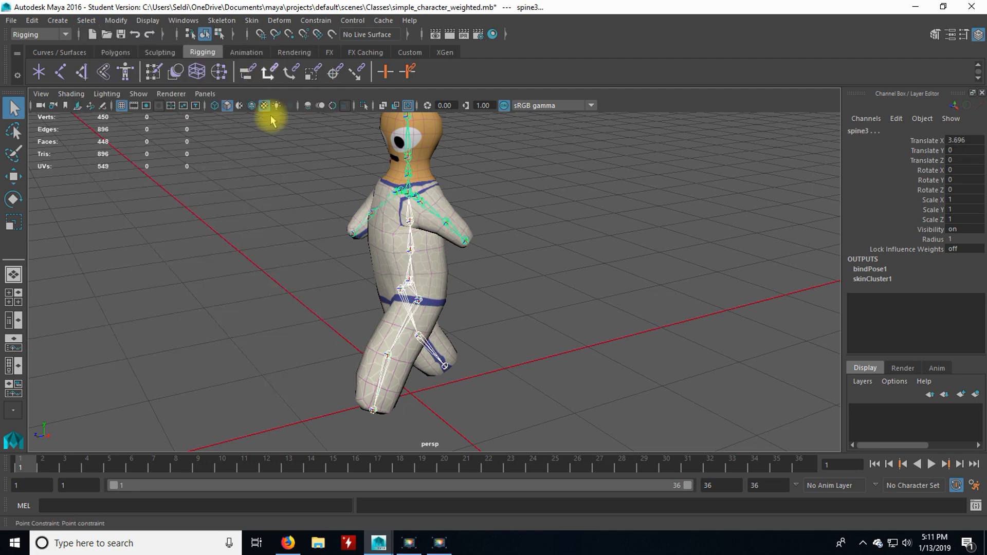
click(407, 283)
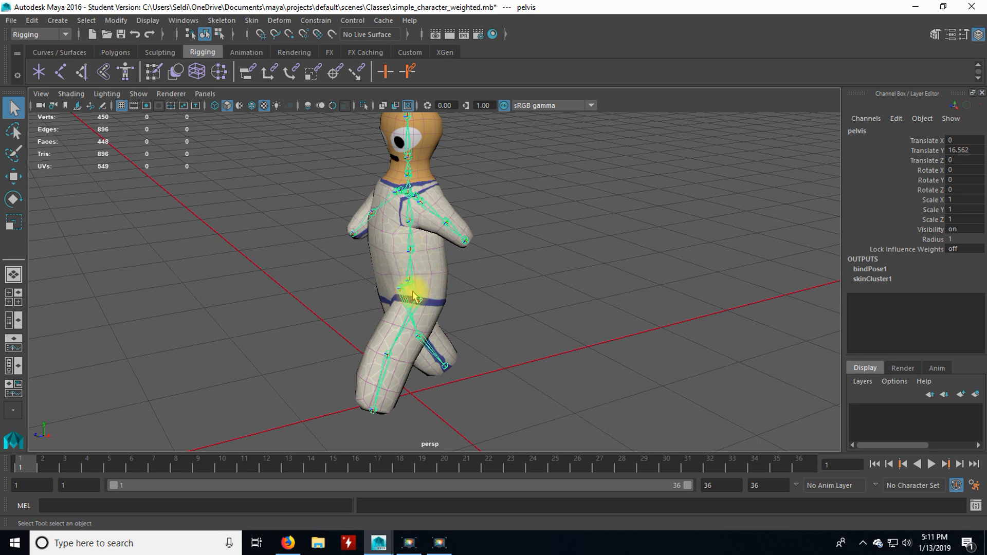
click(418, 300)
click(409, 283)
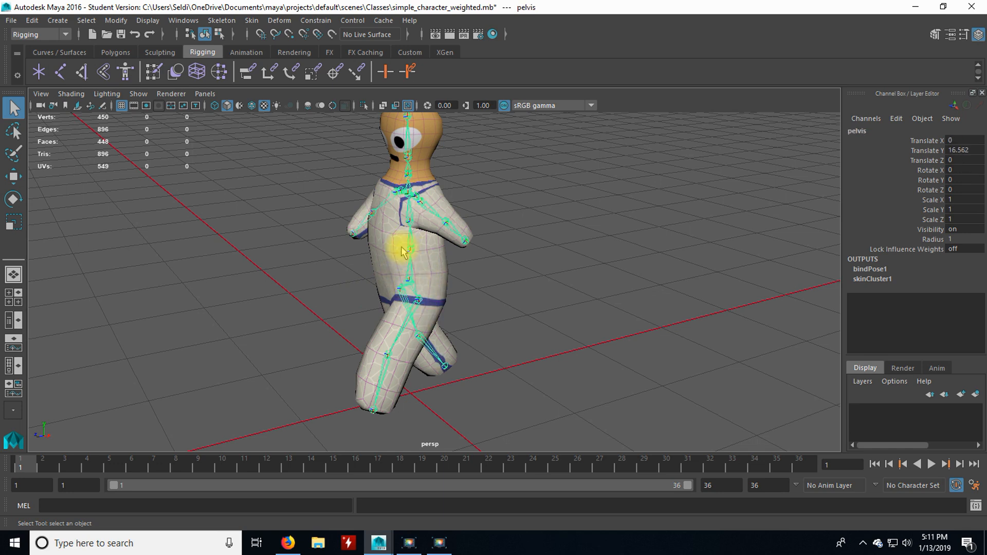
click(410, 250)
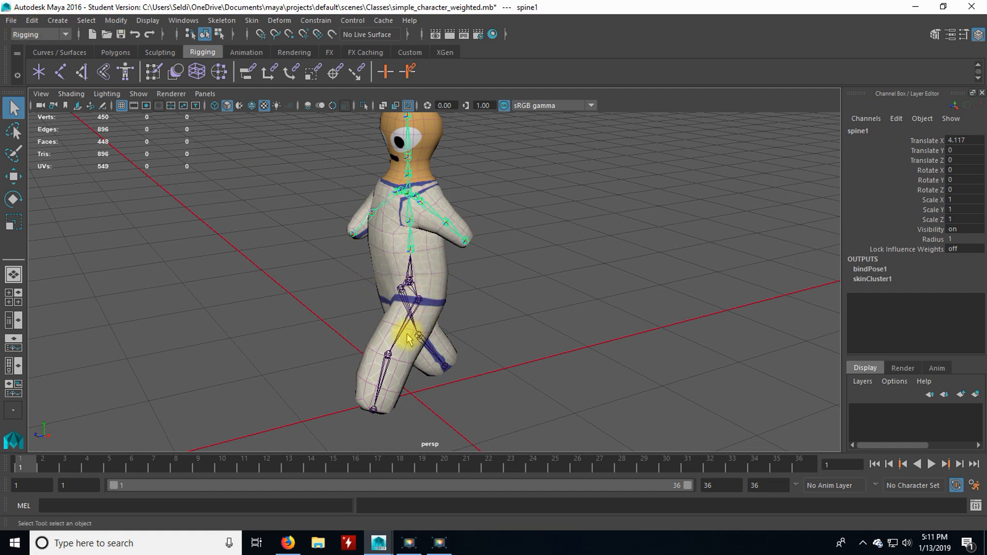
Select all the joints of the skeleton and set a keyframe for the contact pose at frame 1
click(85, 21)
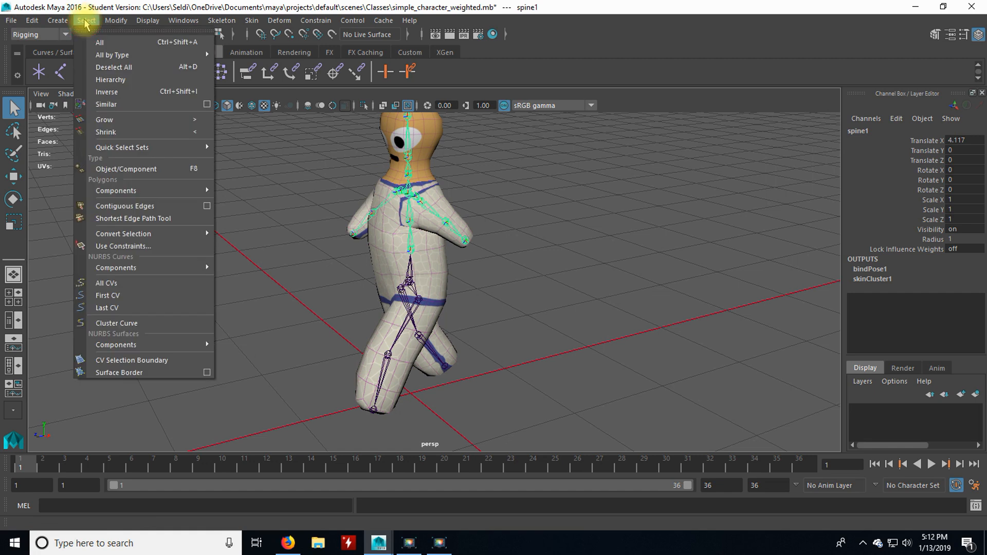
mouse_move(185, 60)
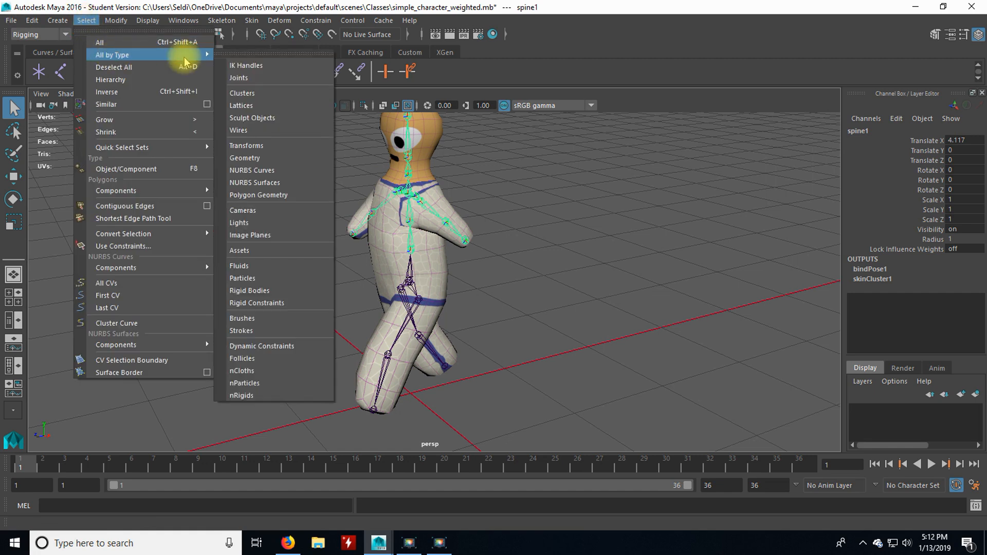
click(266, 80)
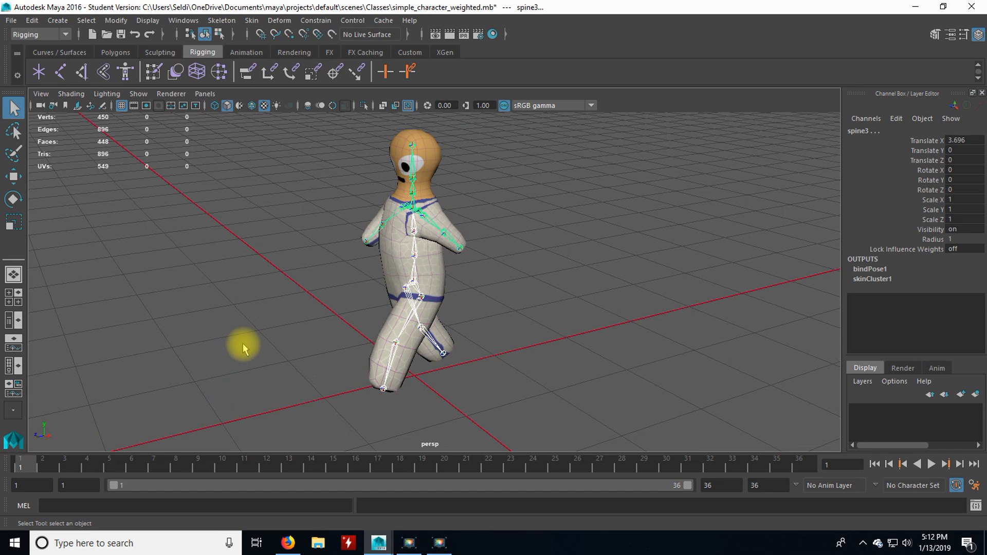
key(s)
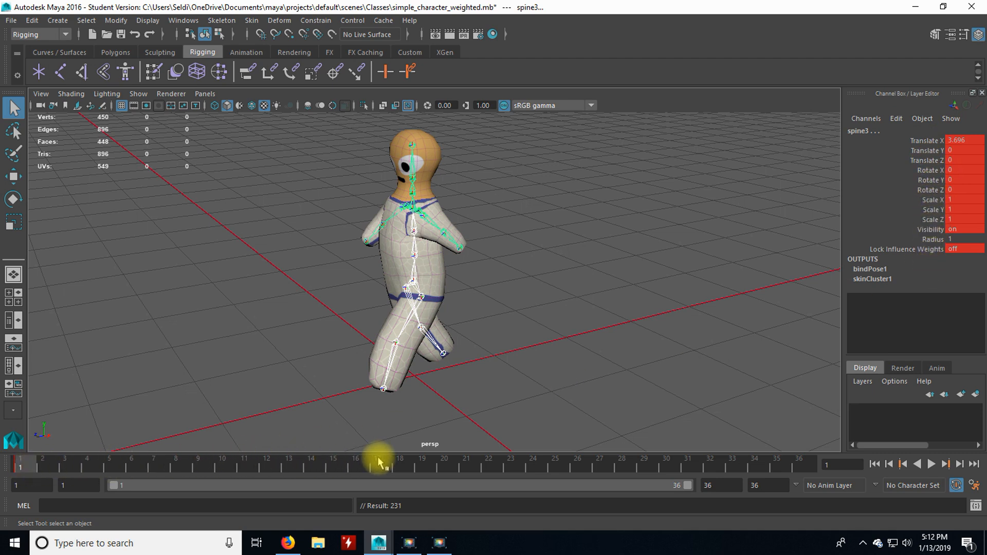
Key the same contact pose on all joints at frame 36 and compare it with frame 1
click(813, 468)
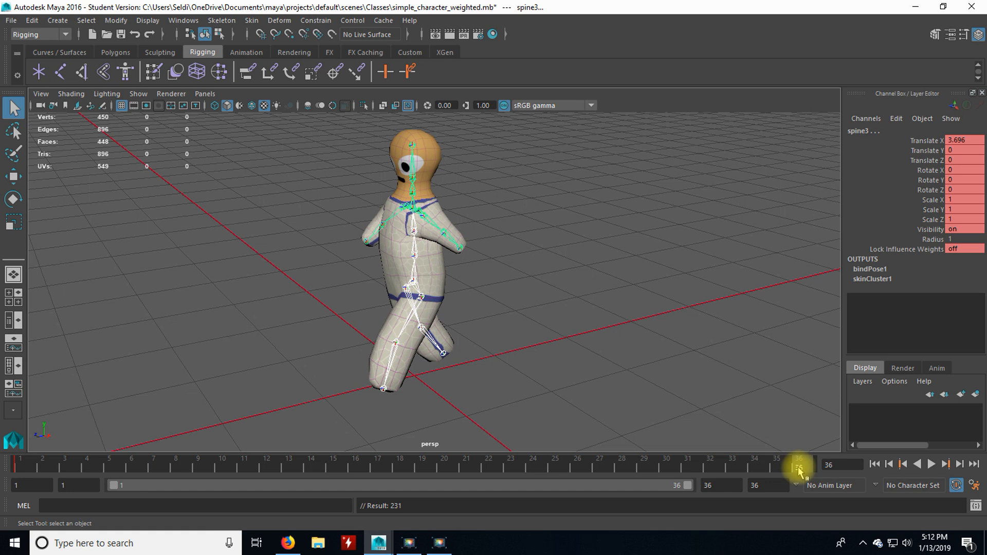
key(s)
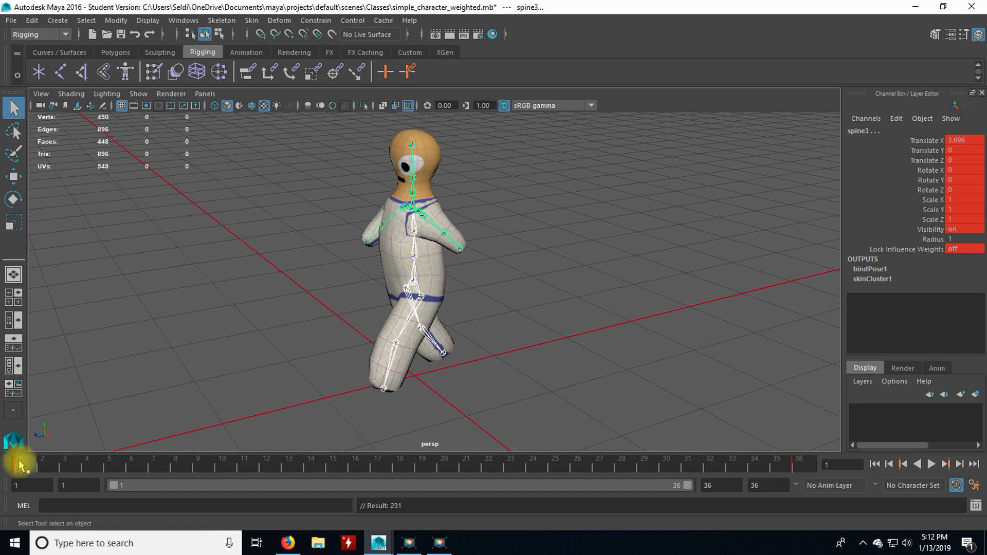
click(796, 471)
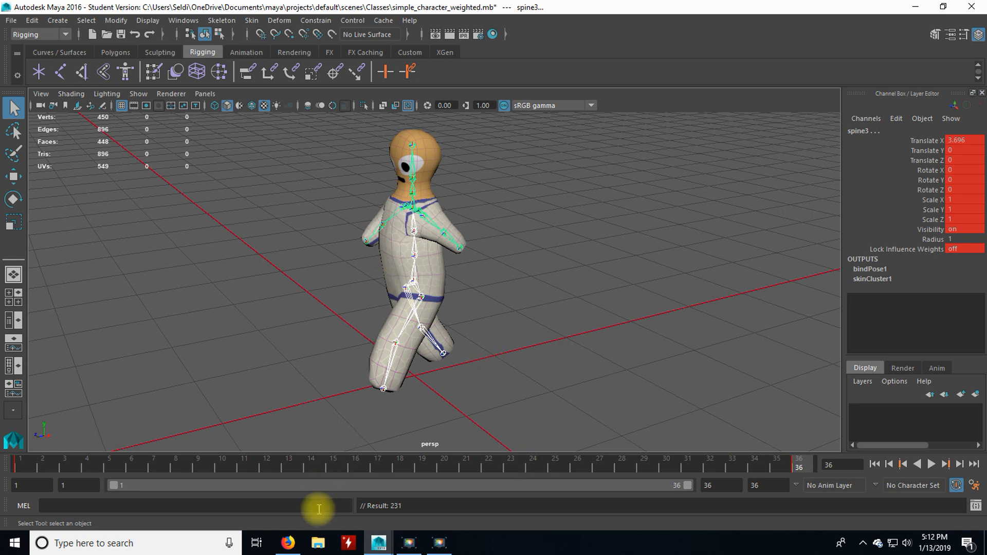
Study the walk cycle reference drawing in Firefox, and return to Maya with the current time at frame 18
click(288, 543)
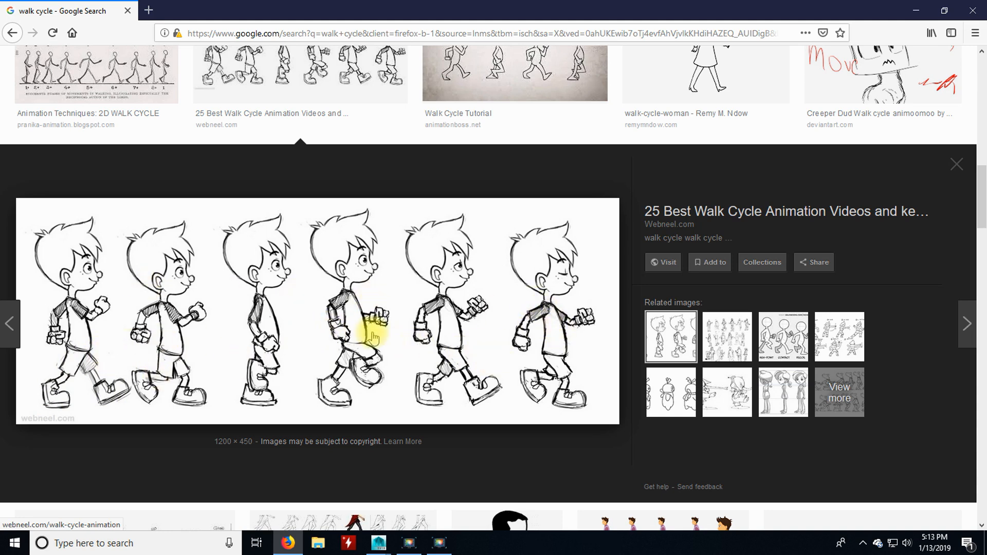
click(287, 541)
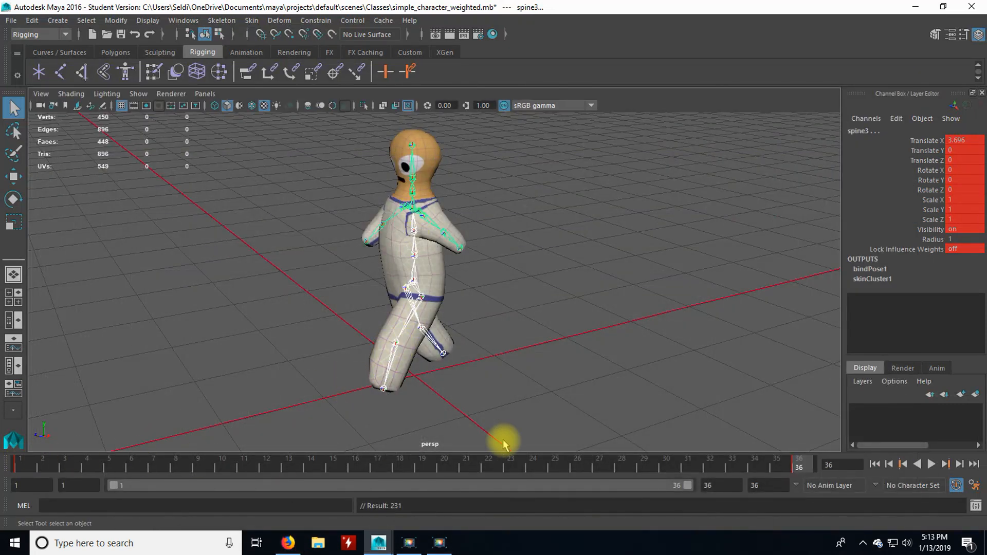
click(402, 465)
click(292, 545)
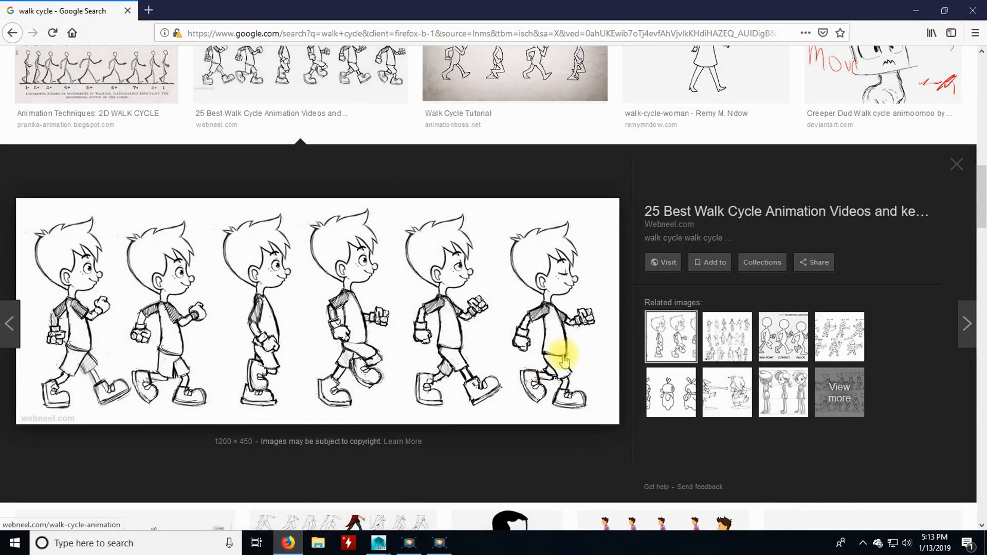
click(288, 543)
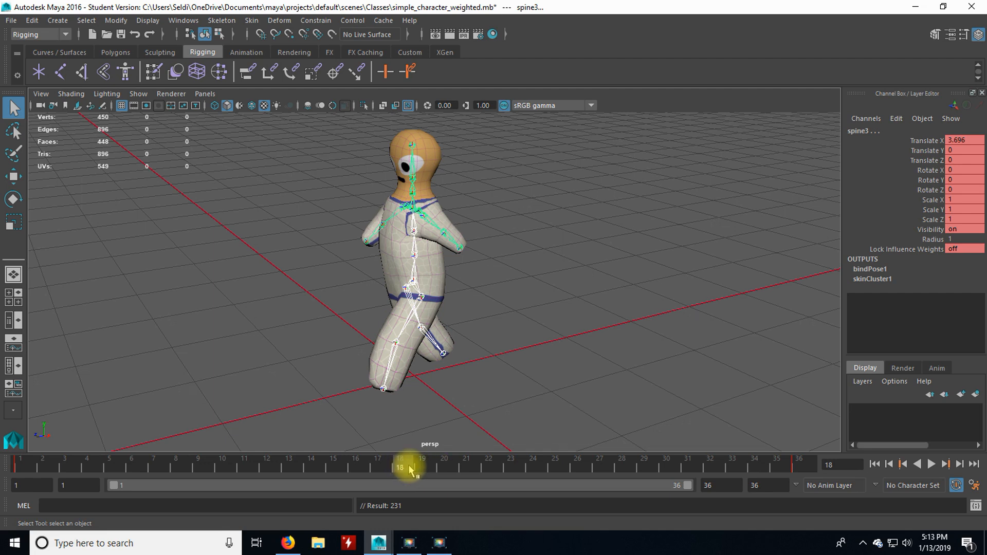
key(alt+v)
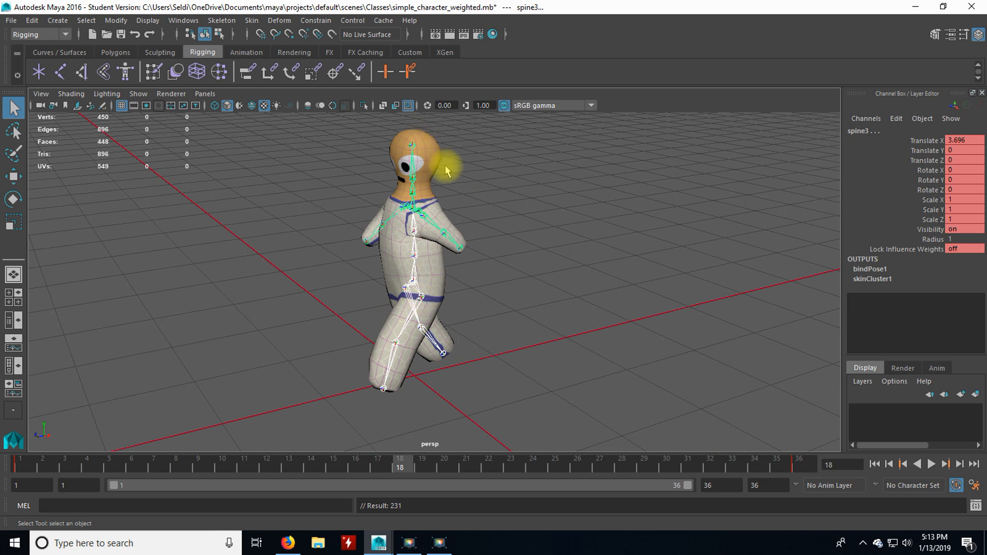
Select the L_hip joint at frame 18 and copy its Rotate Y value
click(421, 298)
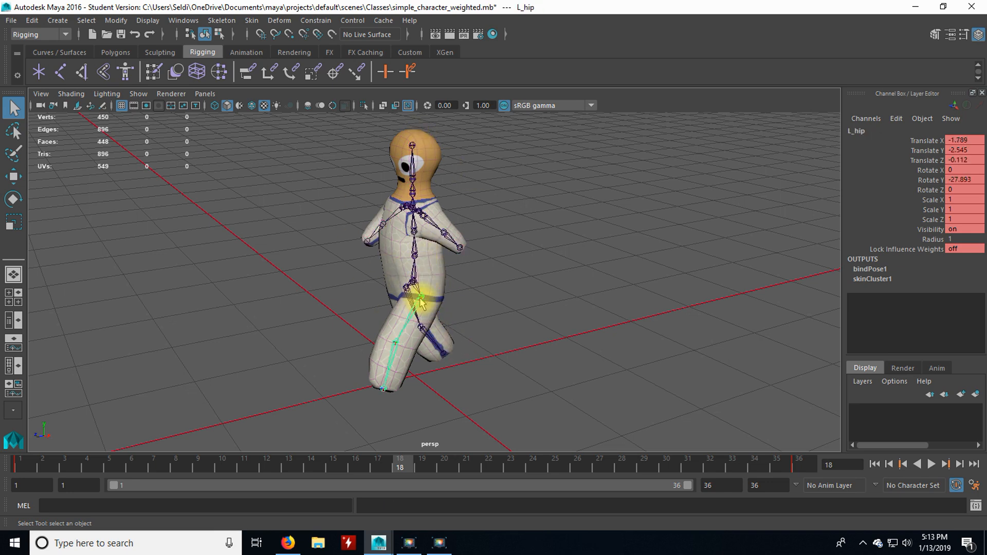
scroll(430, 312, up, 3)
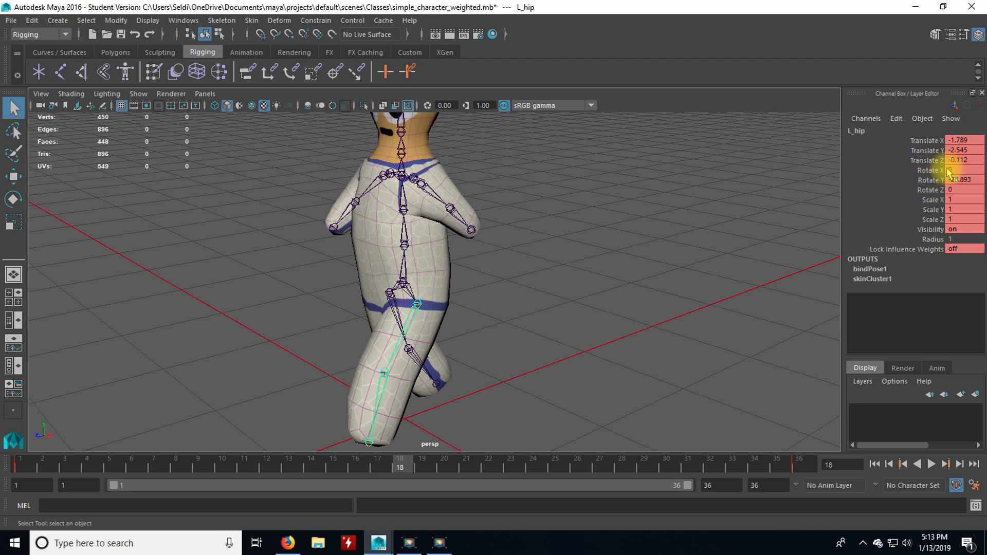
click(930, 170)
click(926, 191)
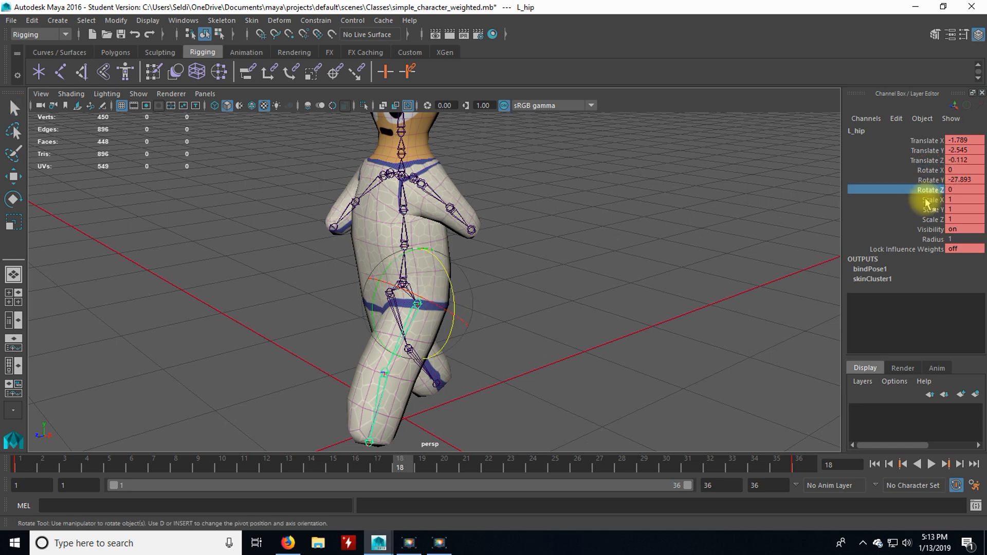
click(930, 181)
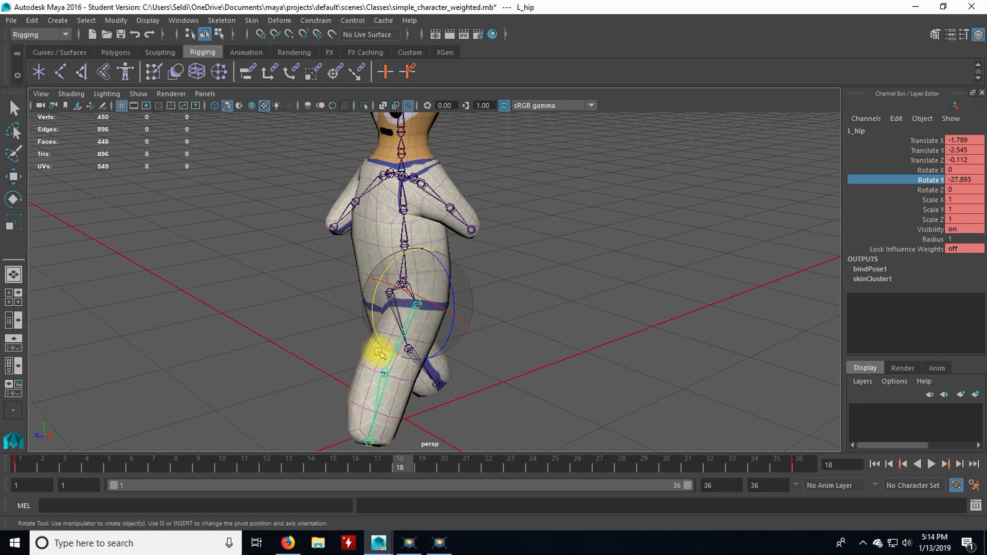
double_click(963, 181)
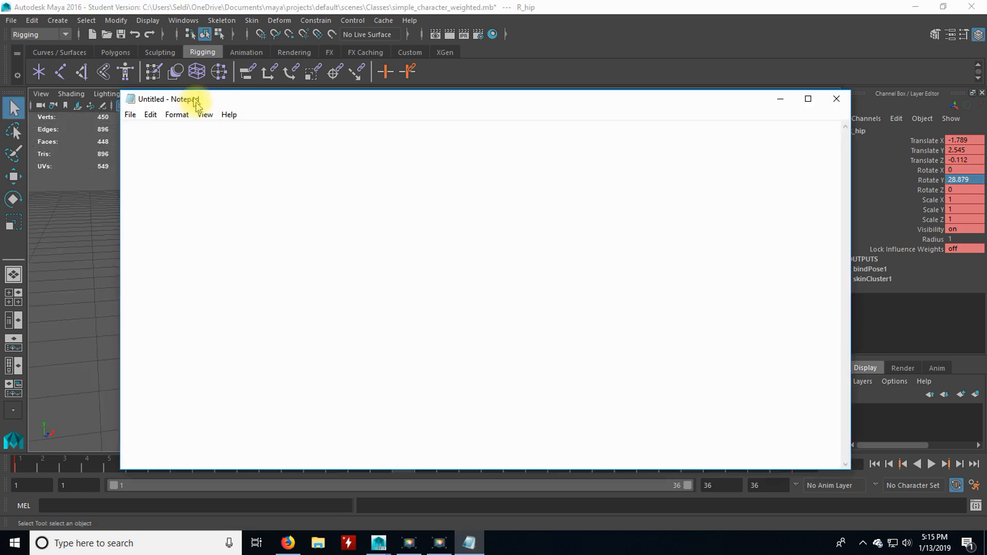
Shrink the Notepad window beside the character and record the hip Rotate Y values -27.893 and 28.879 in it
drag(191, 103, 297, 103)
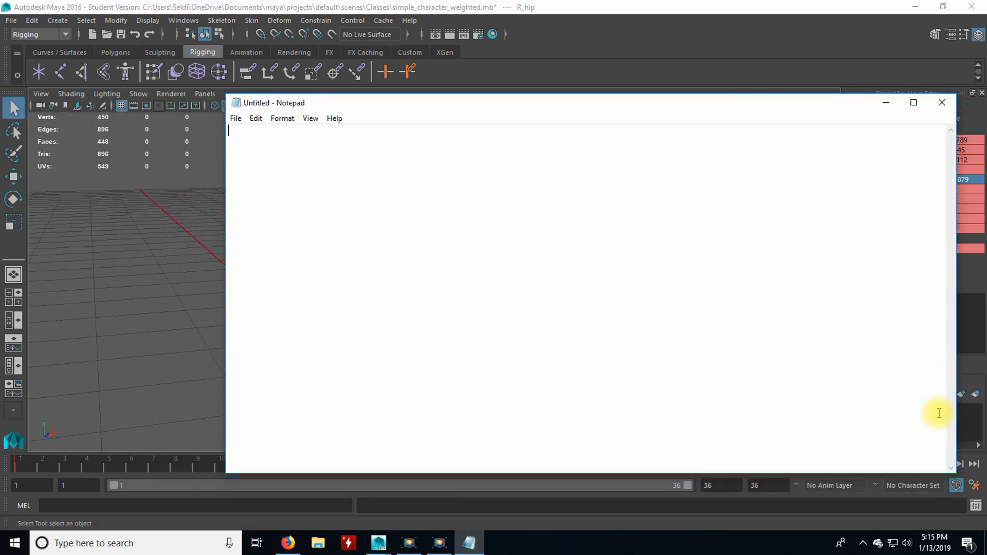
drag(955, 471, 444, 304)
drag(314, 102, 642, 144)
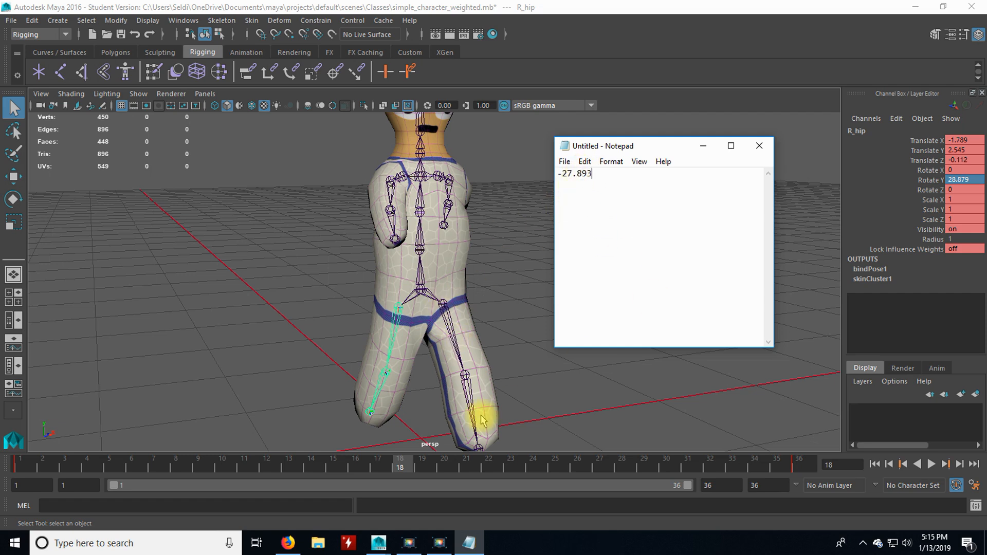
click(978, 180)
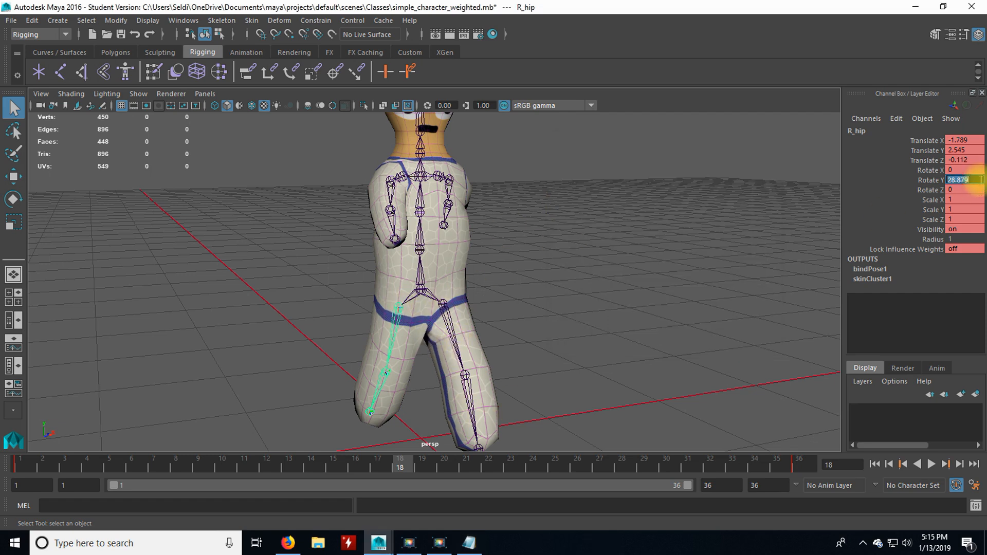
click(469, 543)
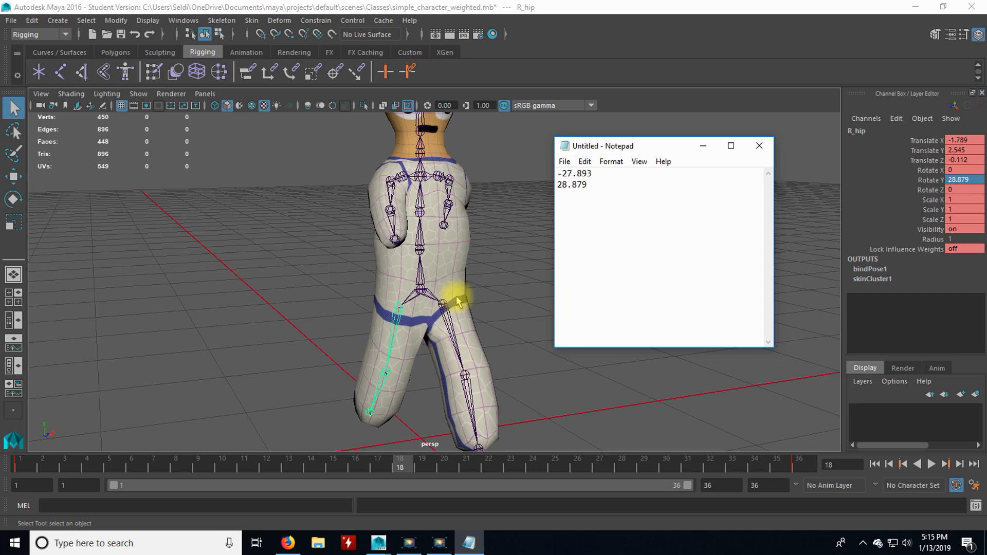
Copy -27.893 from the Notepad notes and set it as the R_hip joint's Rotate Y at frame 18
drag(601, 173, 541, 179)
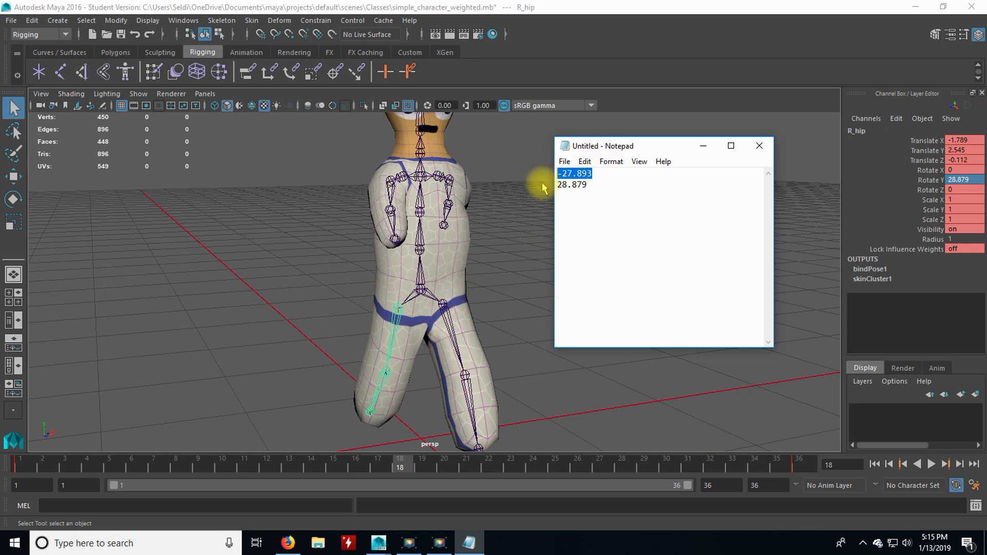
click(400, 306)
double_click(964, 180)
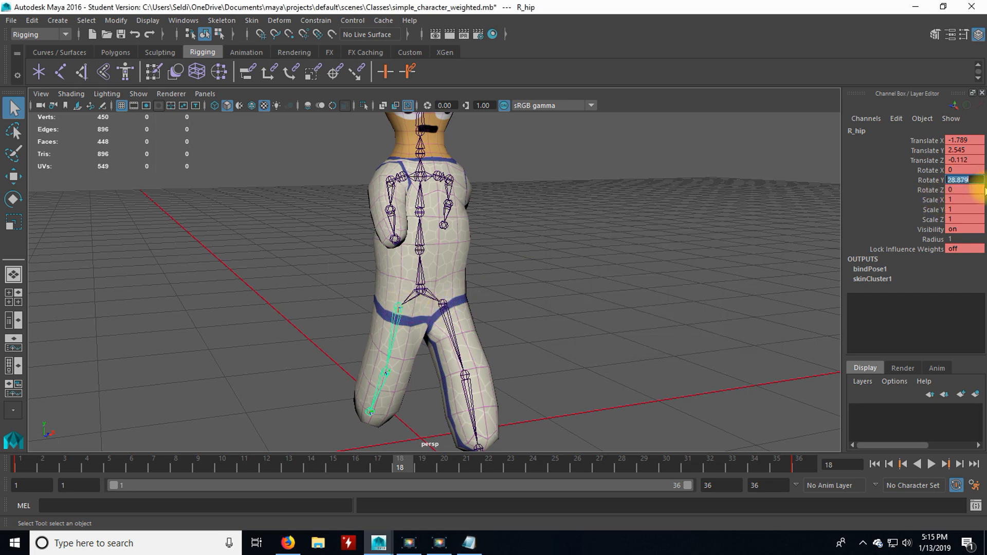
key(Return)
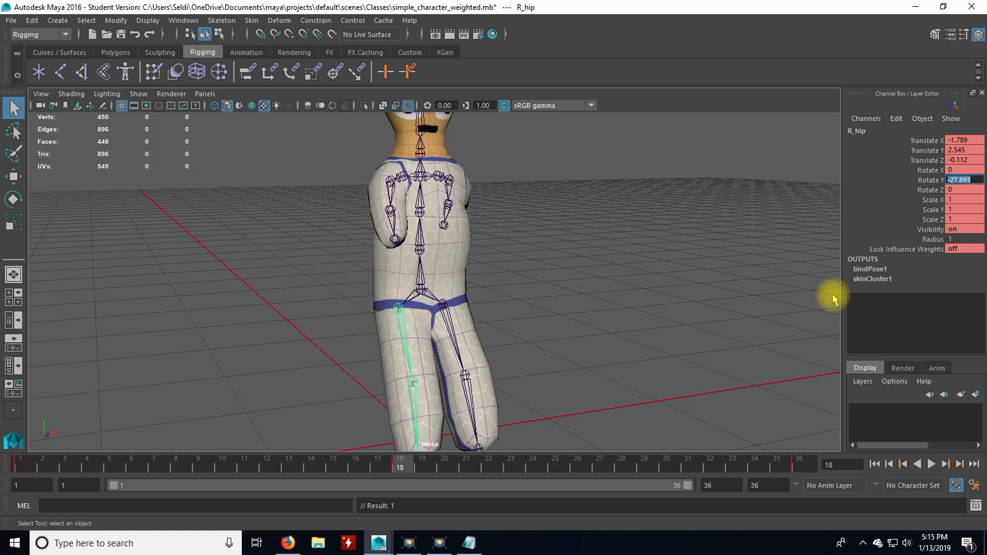
Copy 28.879 from the Notepad notes and set it as the L_hip joint's Rotate Y at frame 18
click(470, 543)
double_click(586, 185)
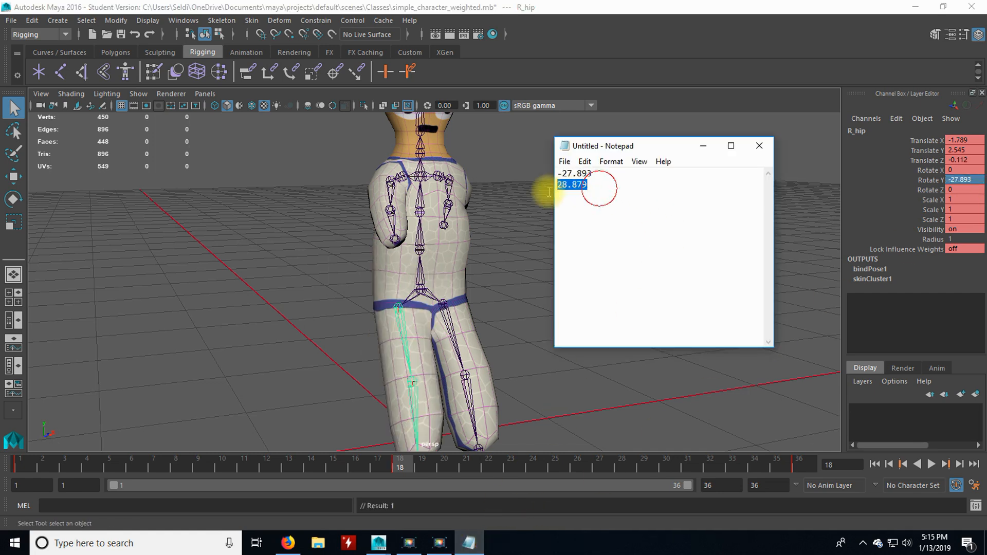
click(442, 304)
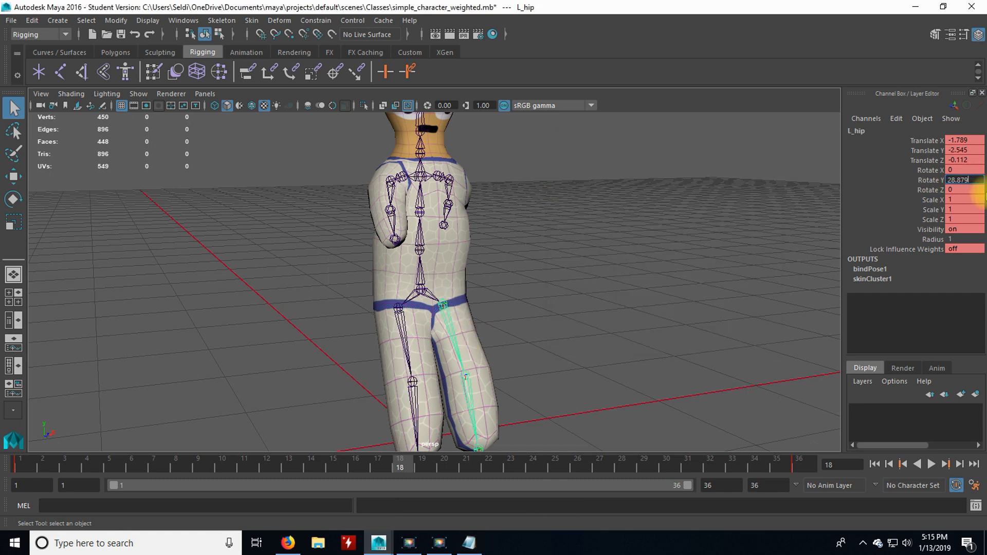
key(Return)
alt+drag(581, 336, 513, 346)
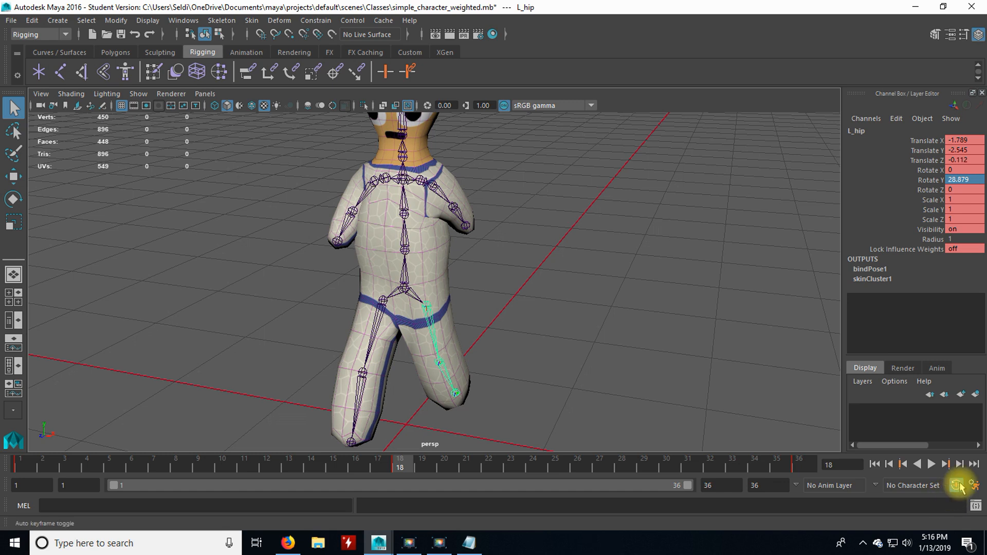
click(958, 486)
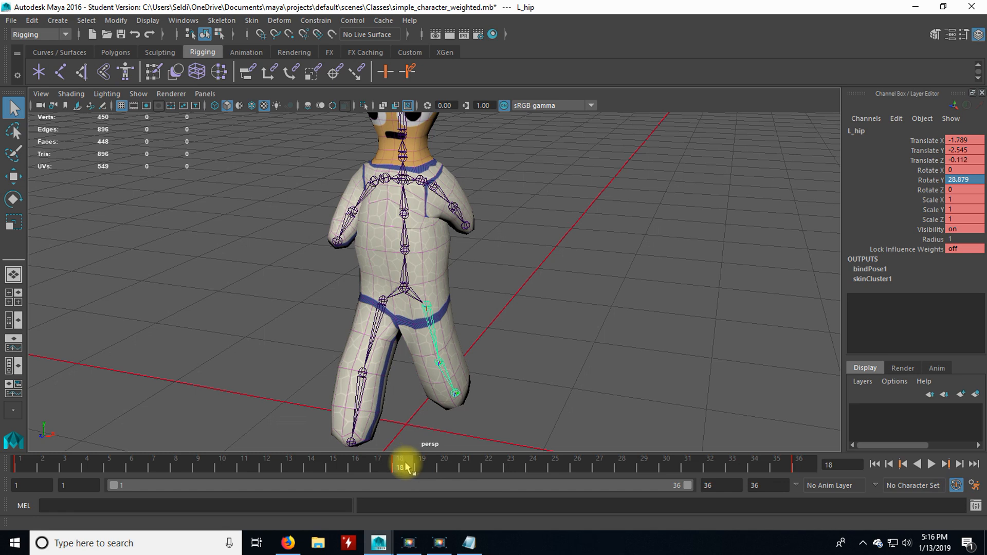
Select the L_shoulder joint and record its Rotate Y 43.935 and Rotate Z -38.621 in the Notepad notes
click(436, 189)
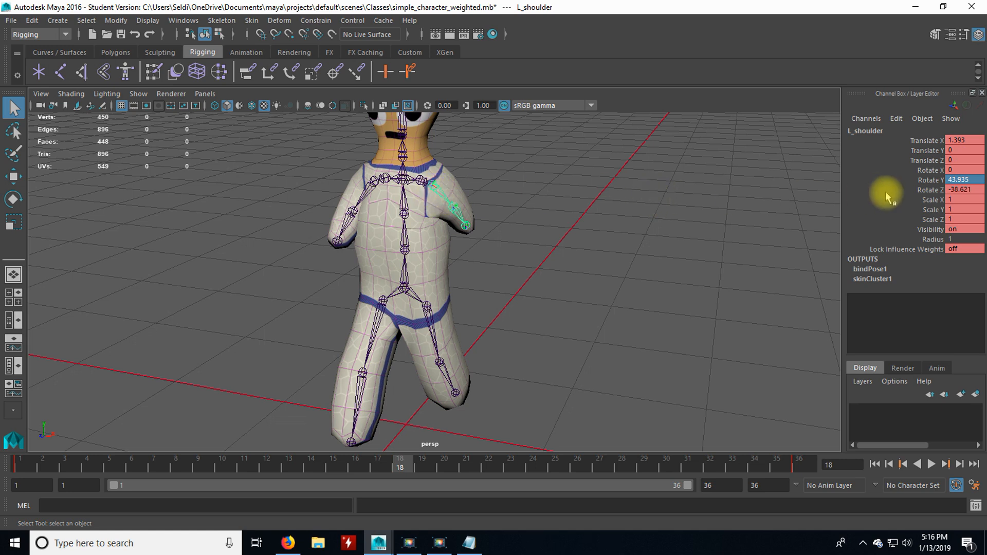
click(930, 180)
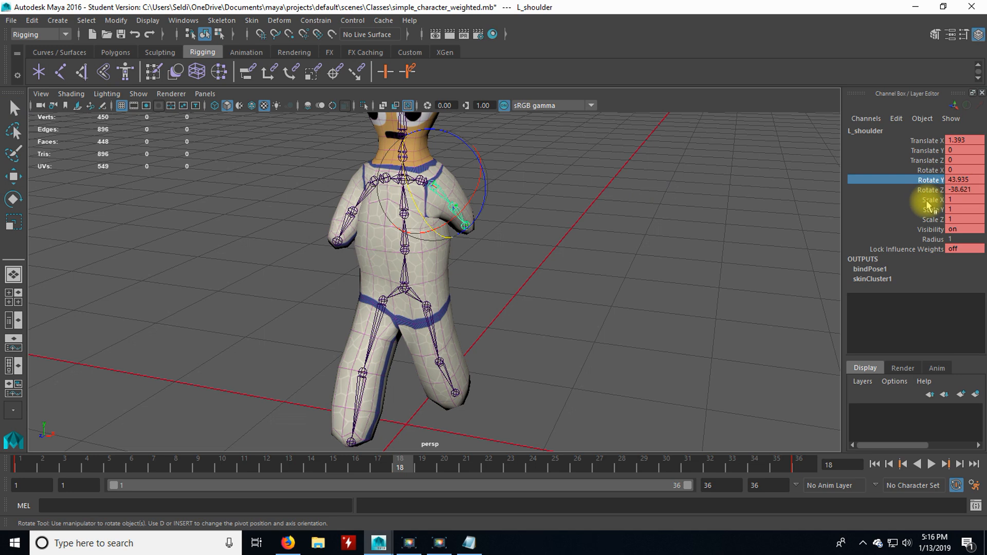
click(928, 190)
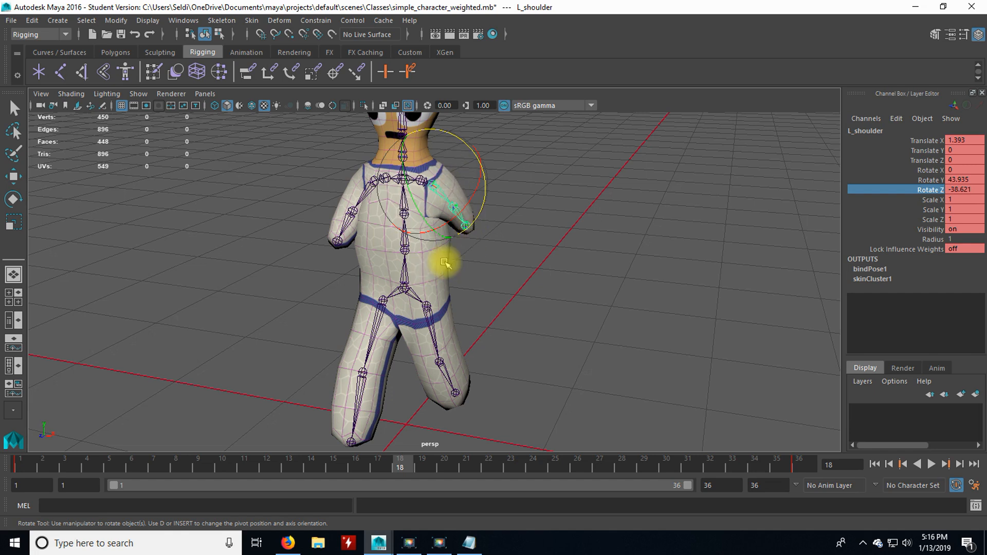
double_click(975, 181)
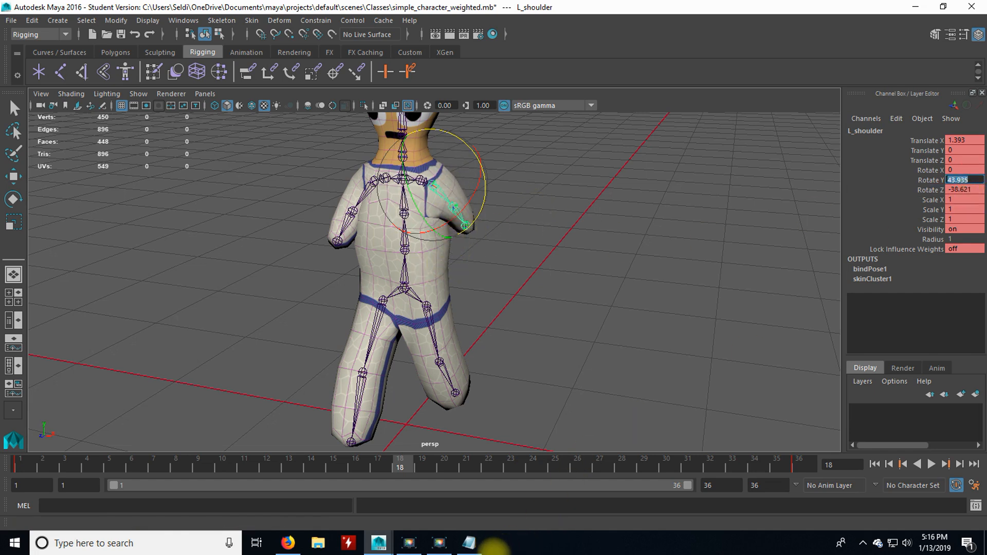
click(469, 543)
click(622, 240)
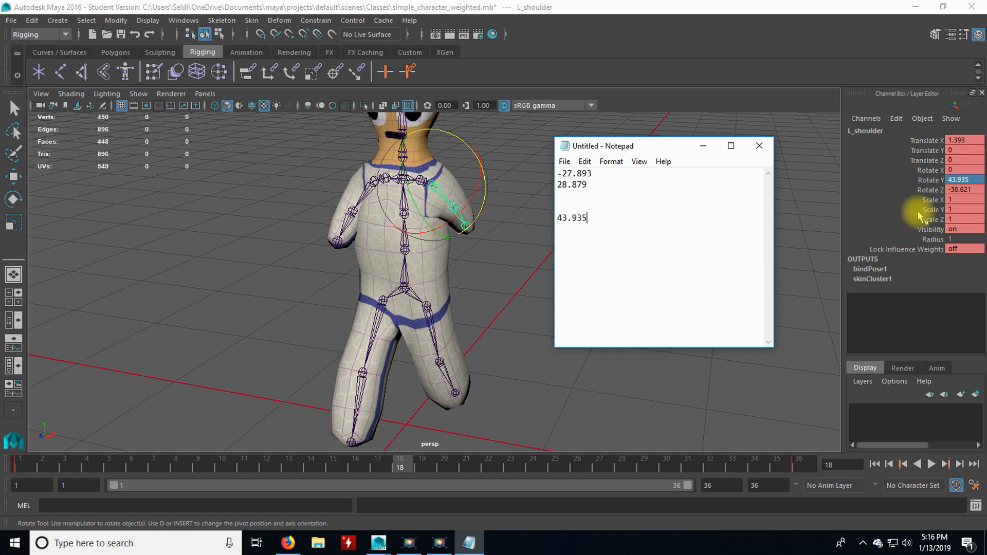
click(959, 189)
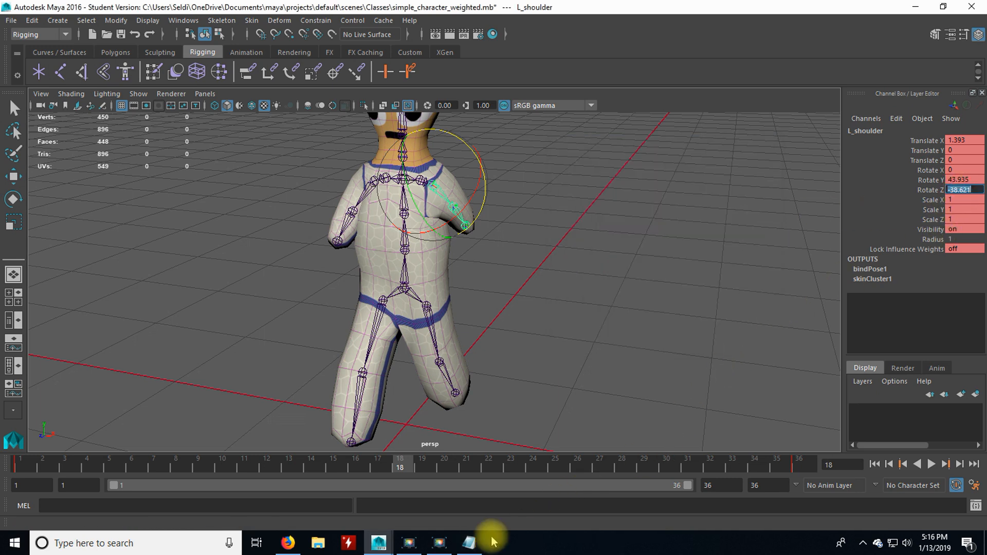
click(469, 543)
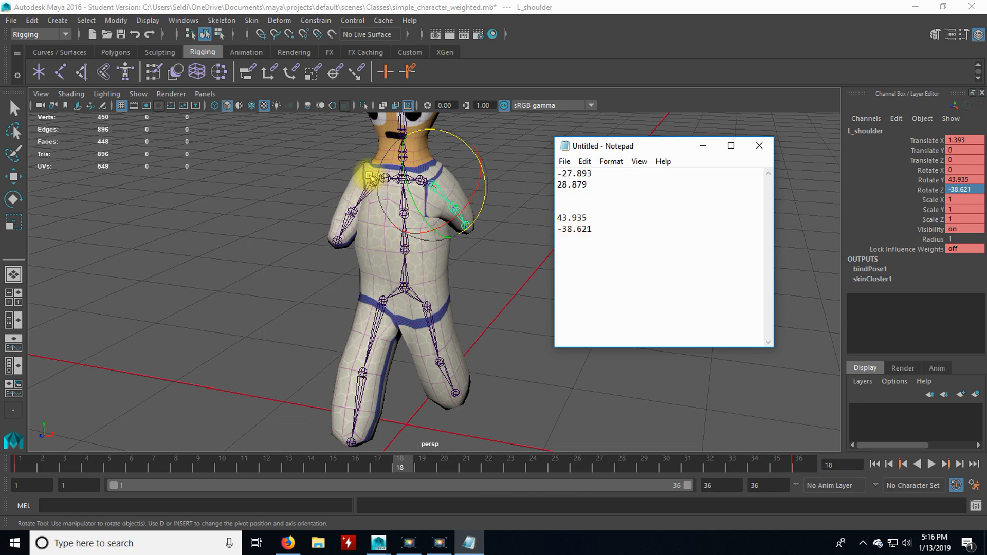
Select the R_shoulder joint and record its Rotate Y -45.415 and Rotate Z 39.431 in the Notepad notes
click(370, 177)
key(q)
click(366, 208)
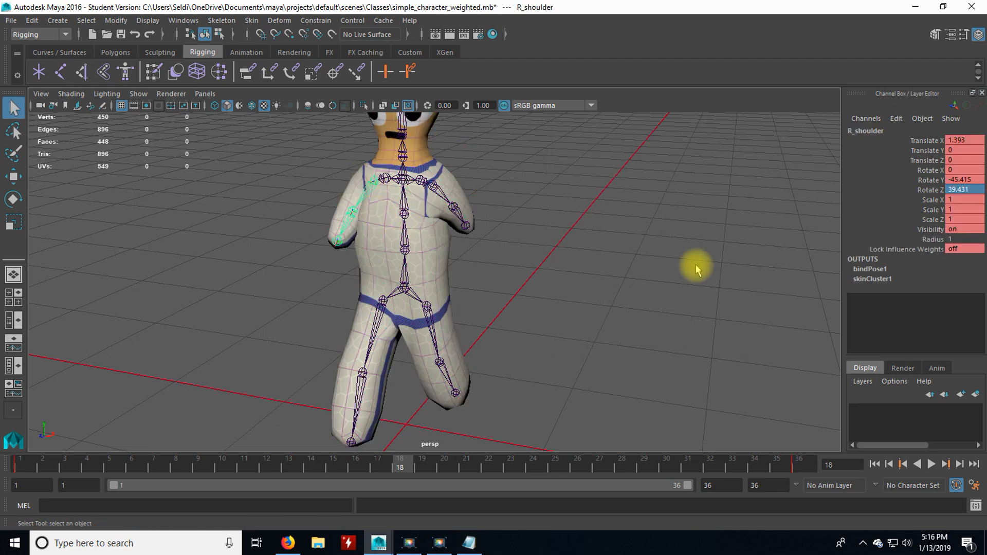
double_click(963, 180)
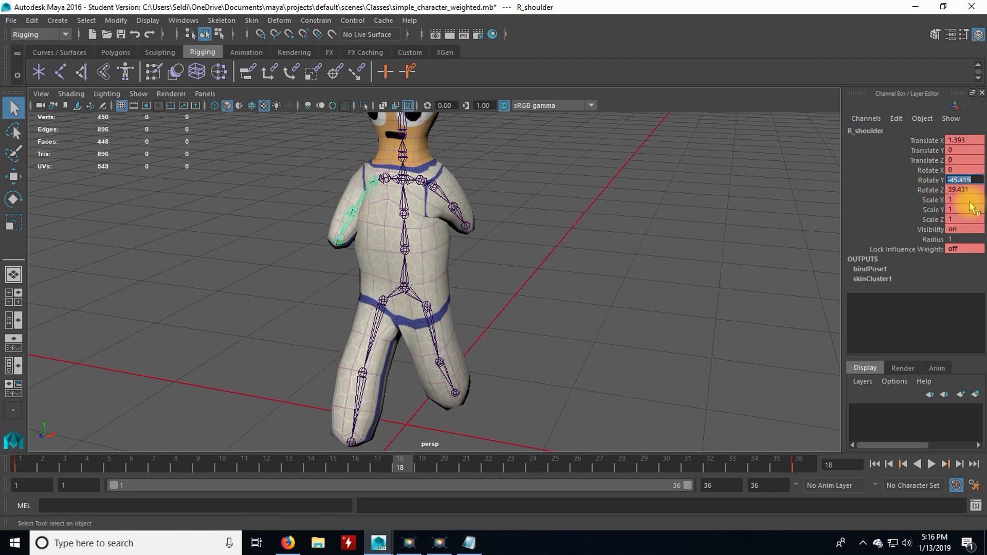
click(470, 543)
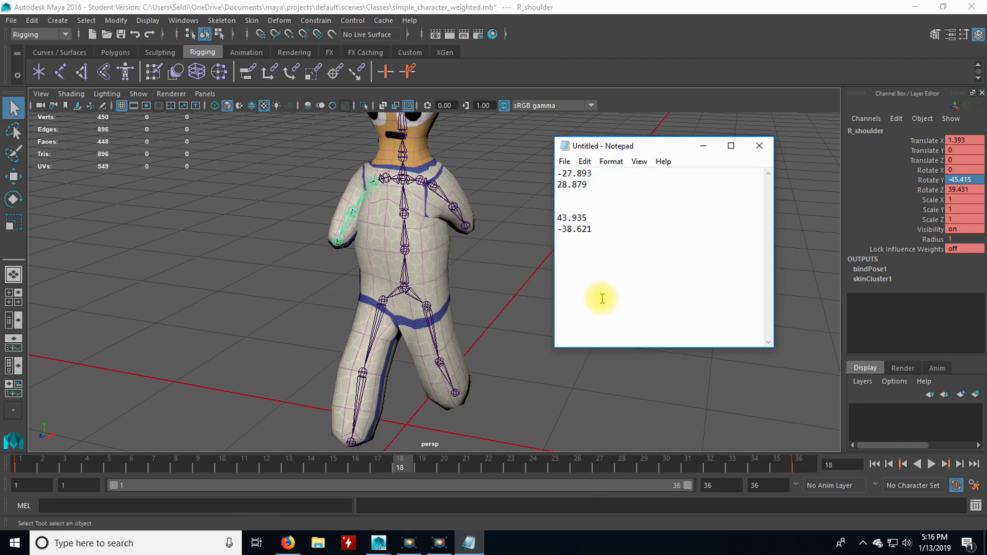
click(960, 190)
double_click(959, 190)
click(469, 544)
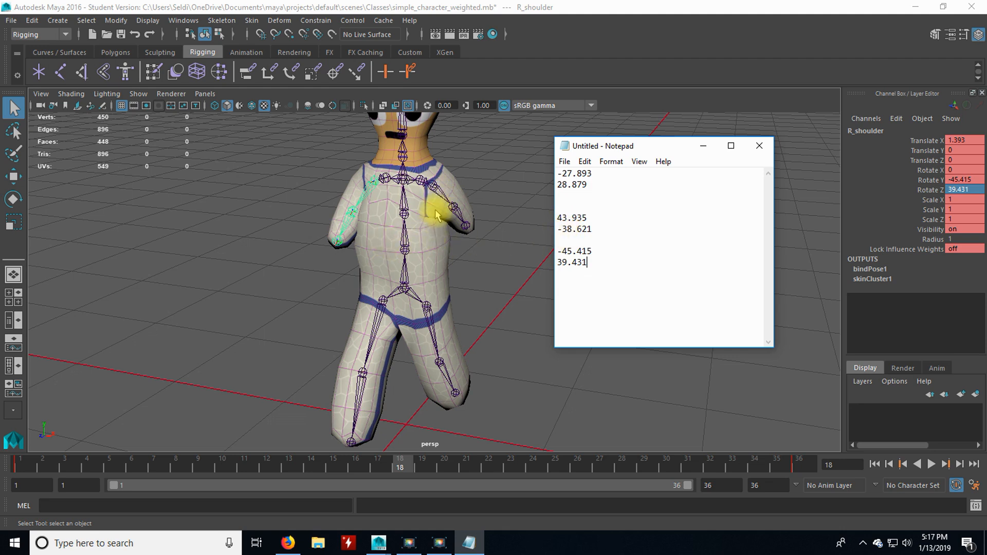
Copy 43.935 from the Notepad notes and set it as the R_shoulder joint's Rotate Y at frame 18
alt+drag(428, 249, 514, 272)
click(476, 544)
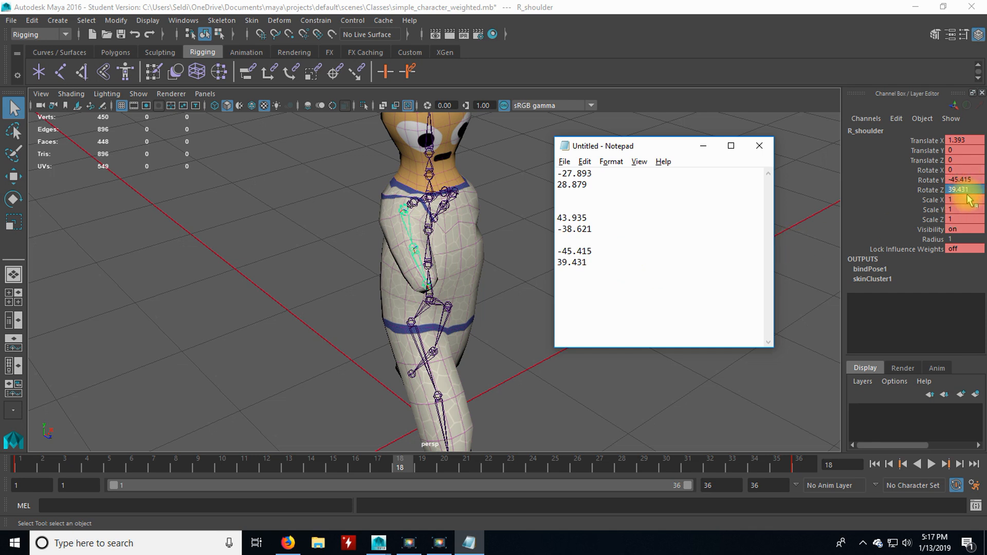
drag(600, 220, 553, 219)
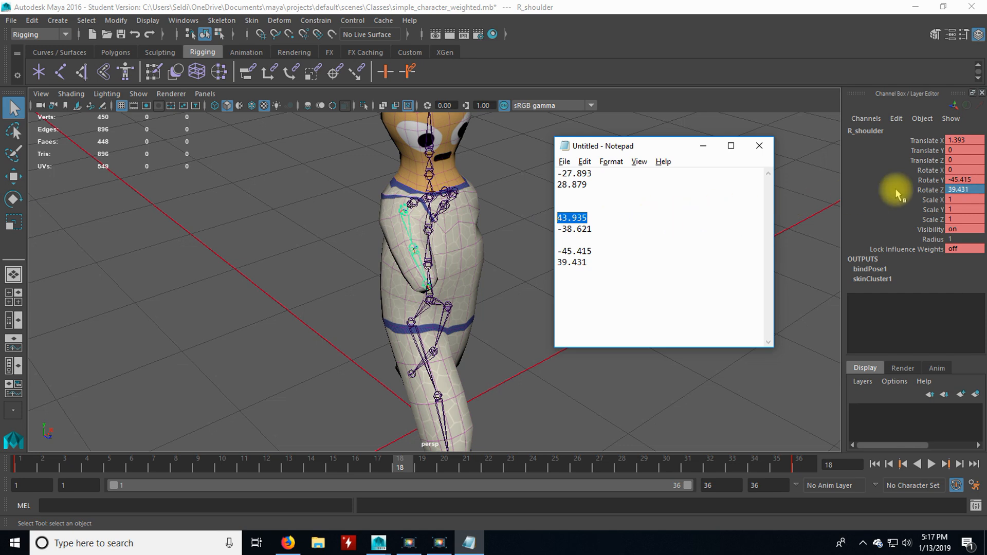
double_click(980, 180)
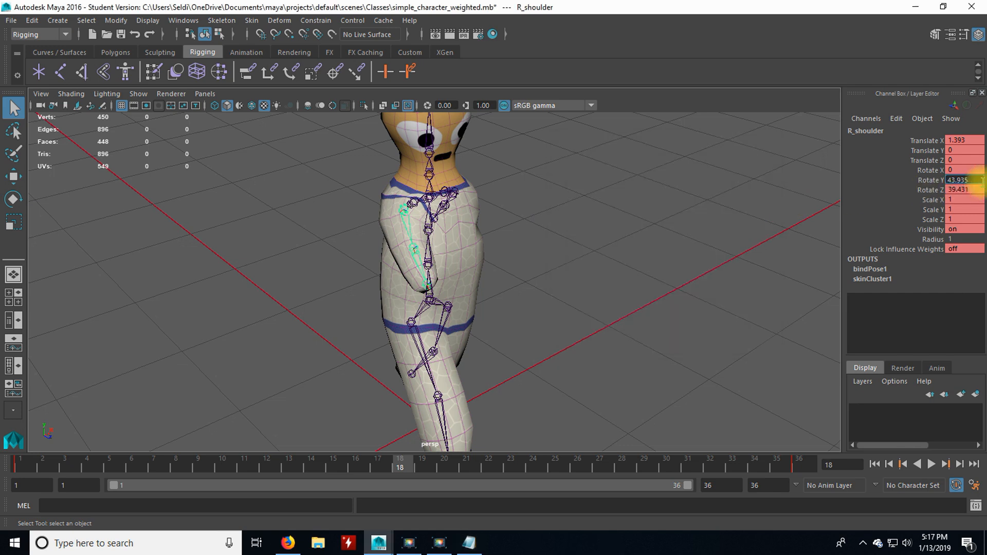
key(Return)
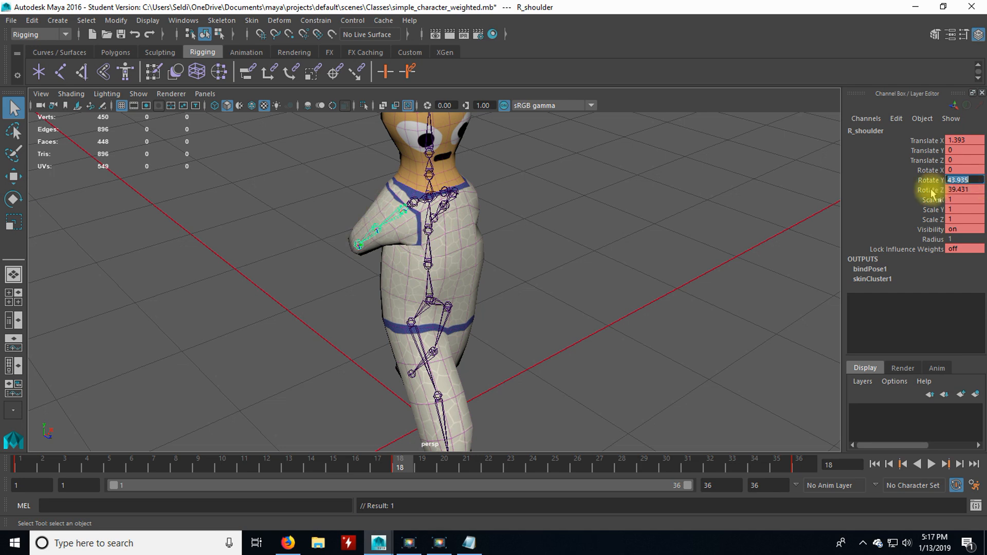
Try the noted value -38.621 as the R_shoulder joint's Rotate Z at frame 18
click(469, 543)
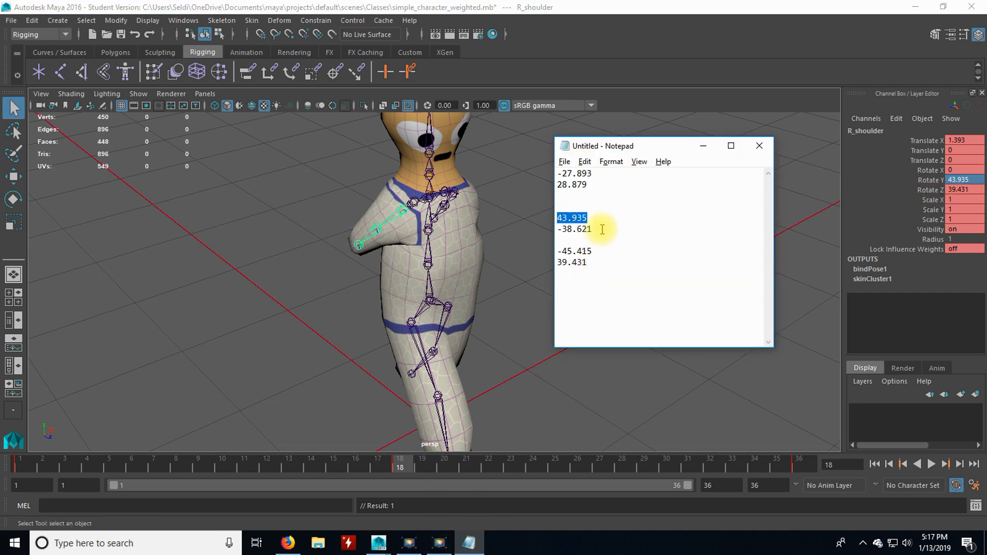
drag(599, 229, 553, 231)
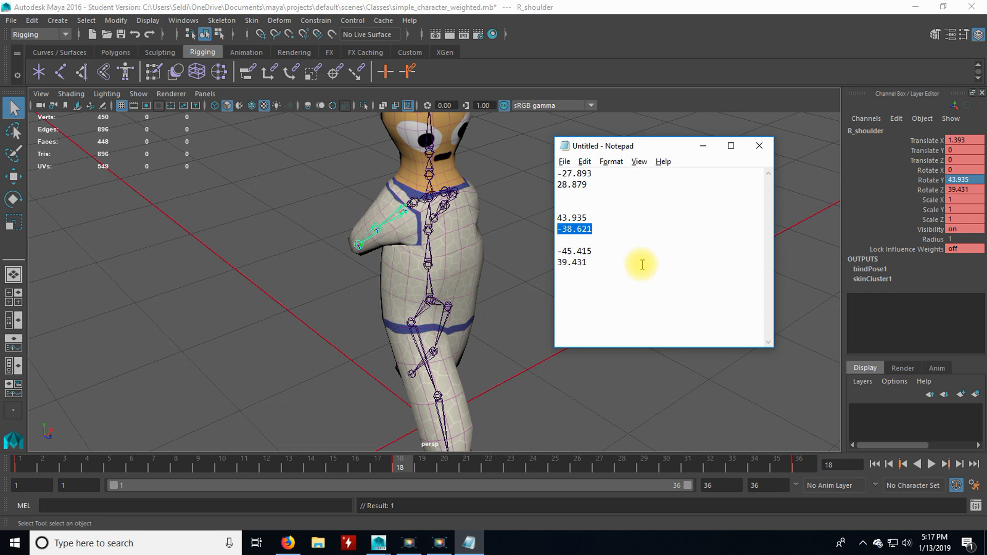
double_click(956, 189)
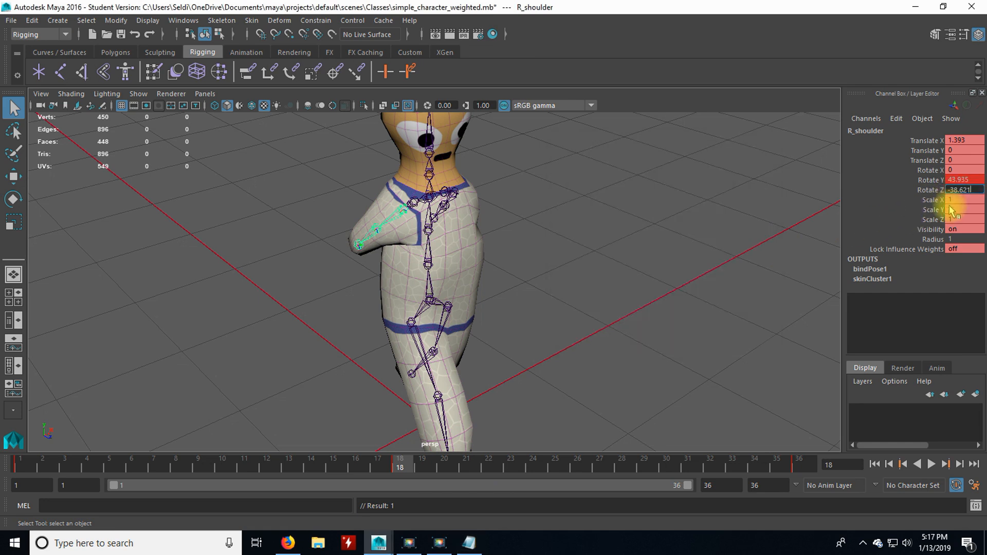
key(Return)
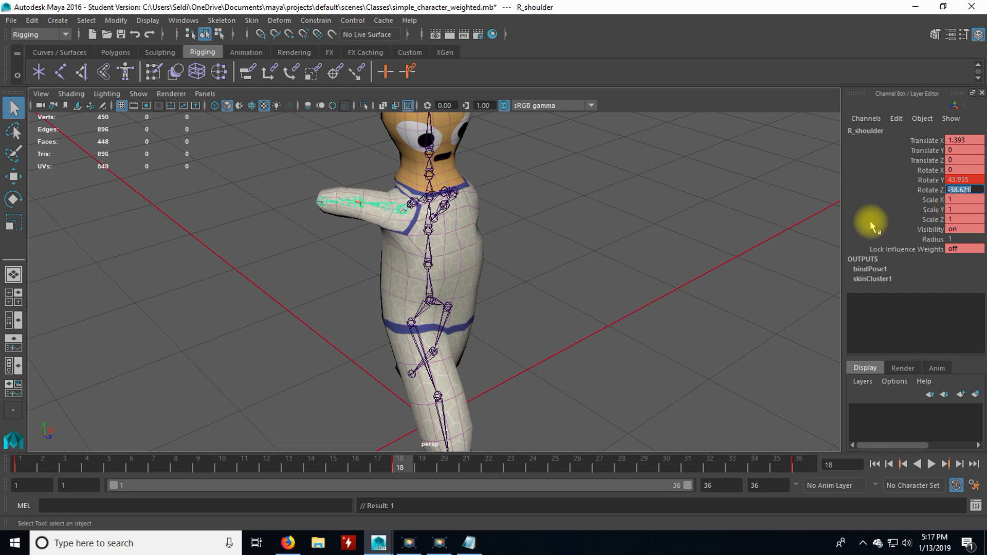
Set the R_shoulder joint's Rotate Z to 38.621 at frame 18 and check the arm pose from several angles
alt+drag(544, 269, 489, 257)
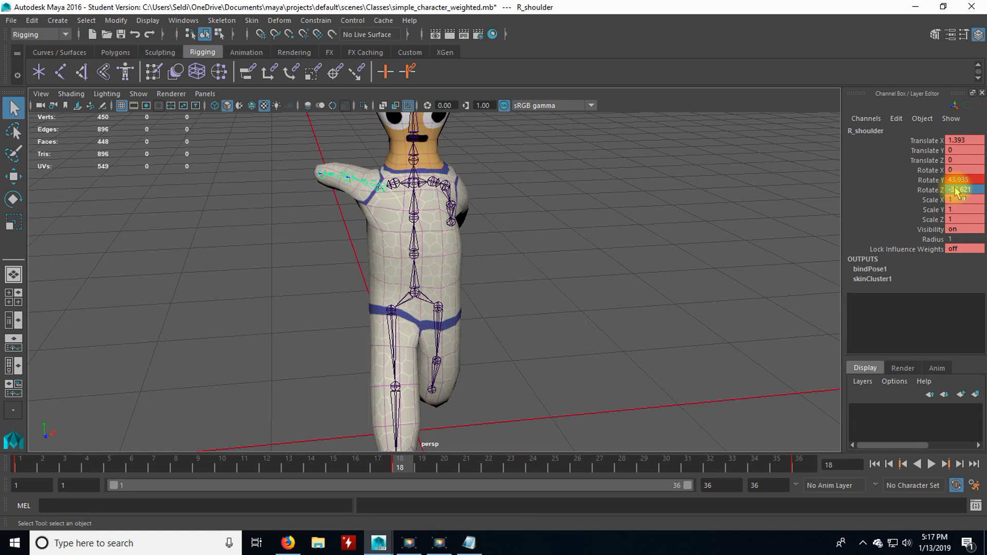
click(954, 190)
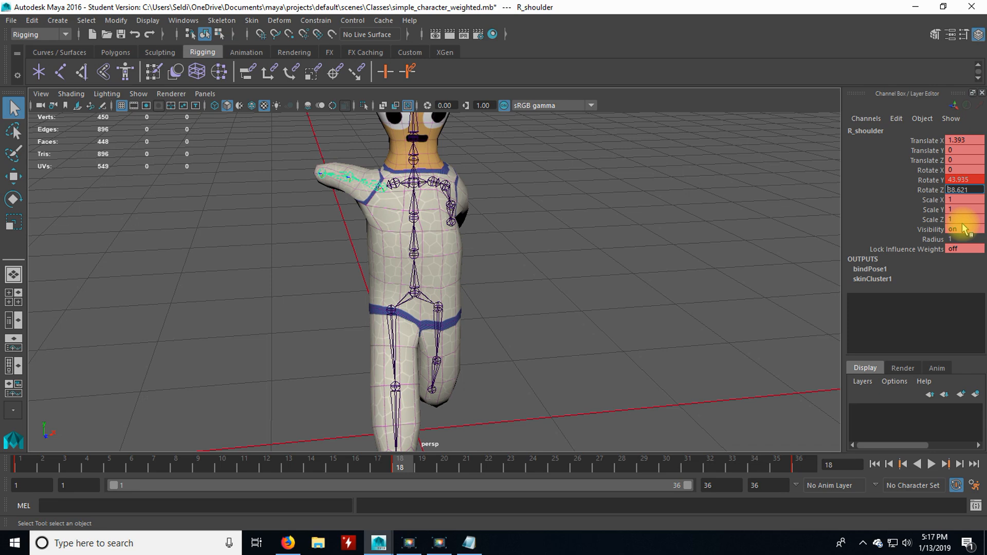
key(Return)
alt+drag(473, 214, 452, 226)
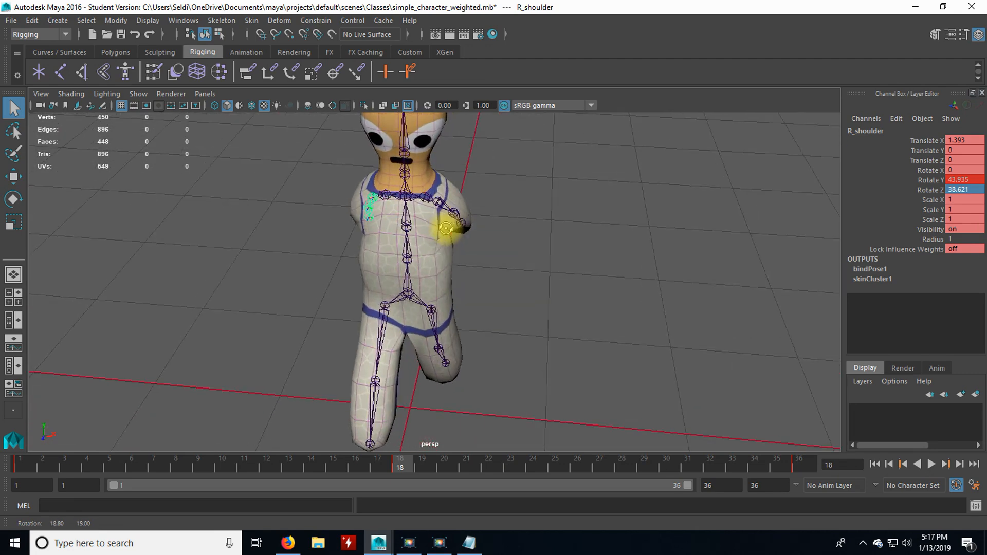
click(884, 199)
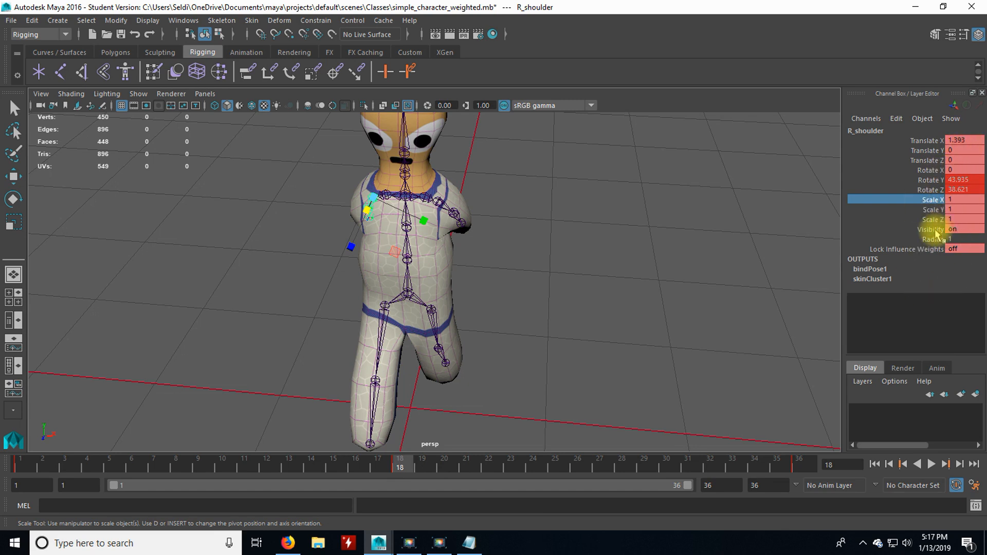
alt+drag(545, 250, 558, 271)
scroll(607, 254, up, 3)
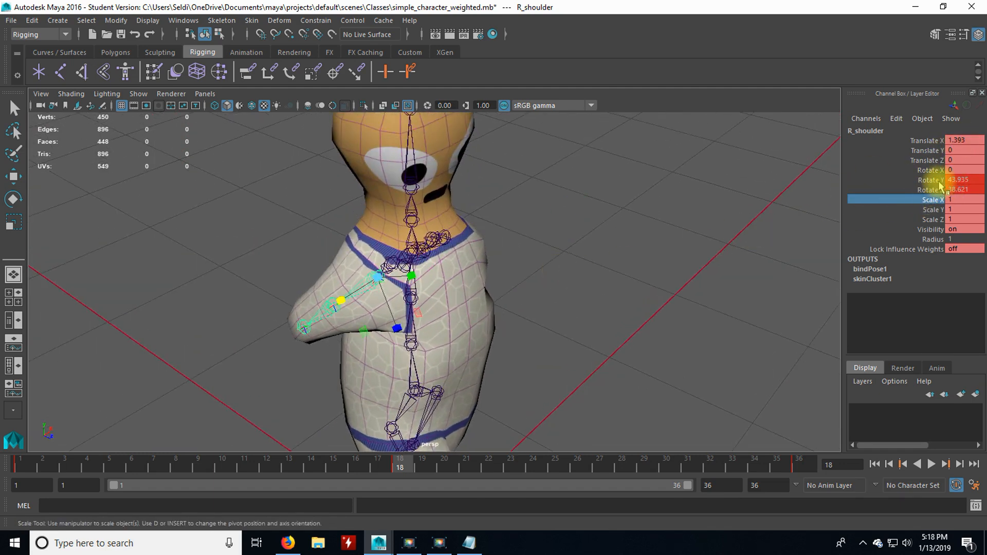
Select the L_shoulder joint and set its Rotate Y to -45.415, copied from the Notepad notes, at frame 18
alt+drag(547, 304, 395, 239)
click(395, 240)
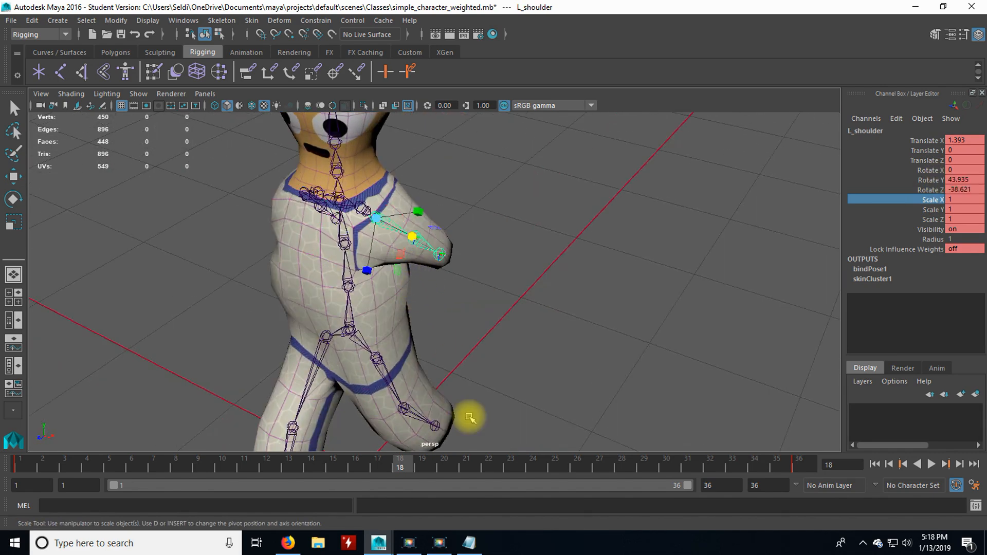
click(470, 543)
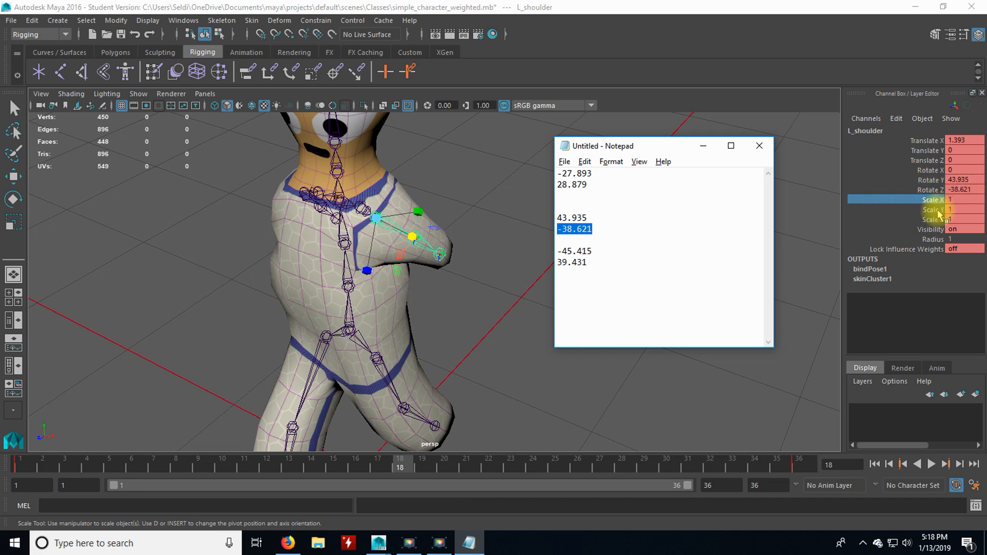
drag(620, 229, 557, 216)
drag(606, 249, 556, 252)
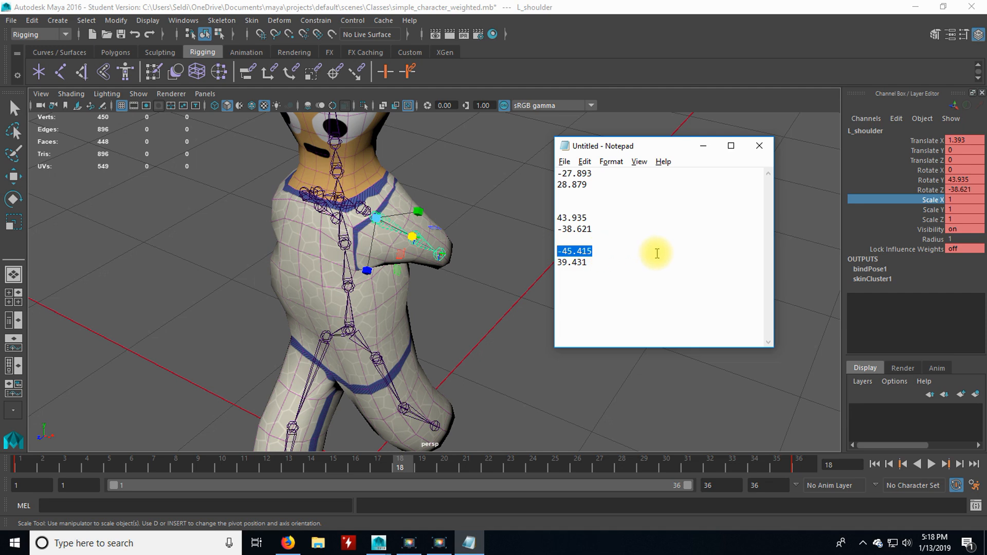
double_click(959, 180)
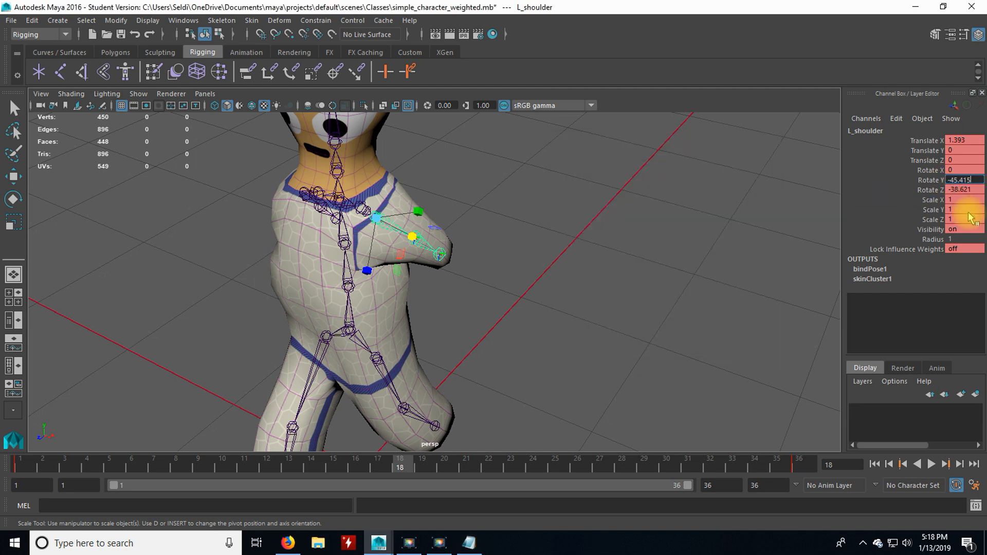
key(Return)
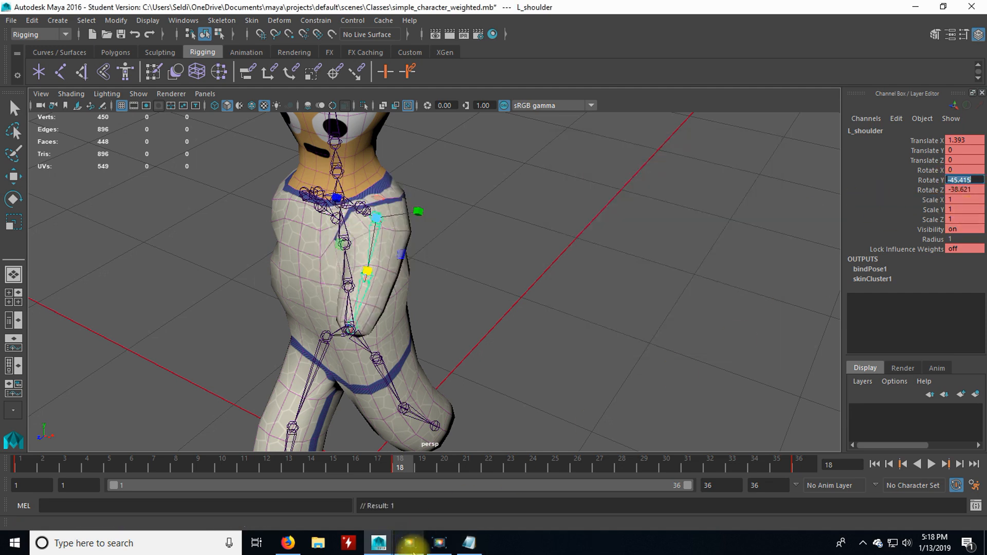
Copy 39.431 from the Notepad notes and try it as the L_shoulder joint's Rotate Z at frame 18
click(469, 543)
drag(595, 262, 550, 263)
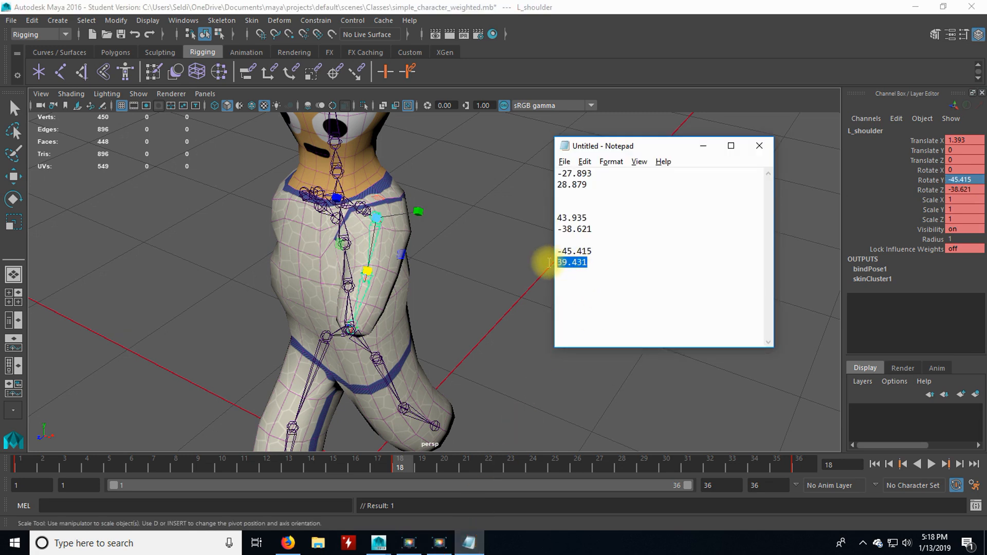
key(ctrl+c)
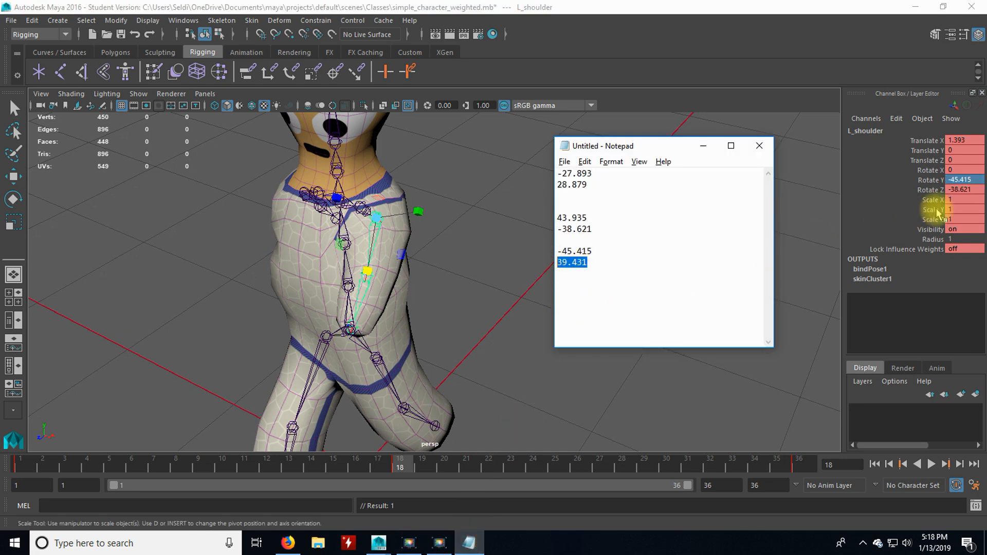
click(966, 190)
key(ctrl+v)
key(Return)
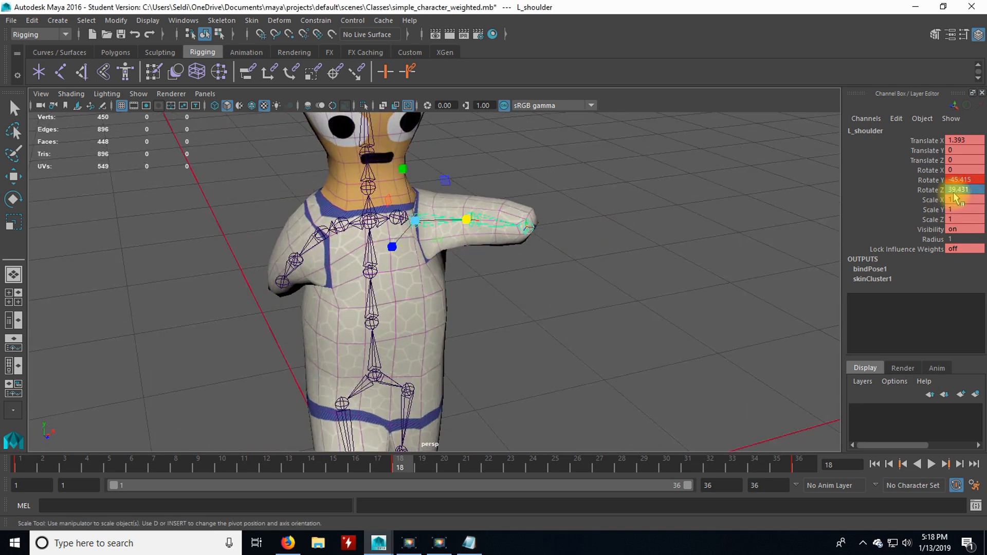
Set the L_shoulder joint's Rotate Z to -39.431 at frame 18 and check the full-body pose
click(951, 193)
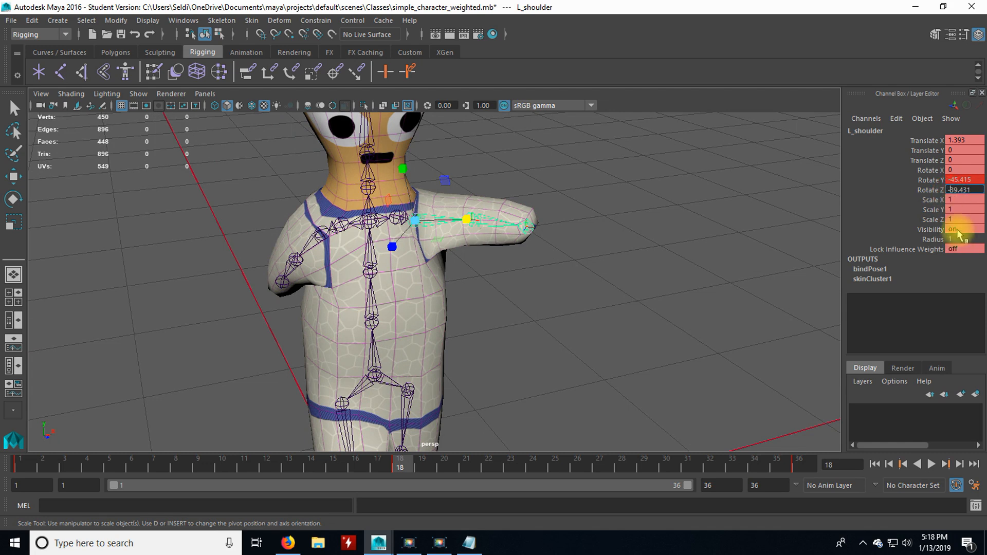
key(Return)
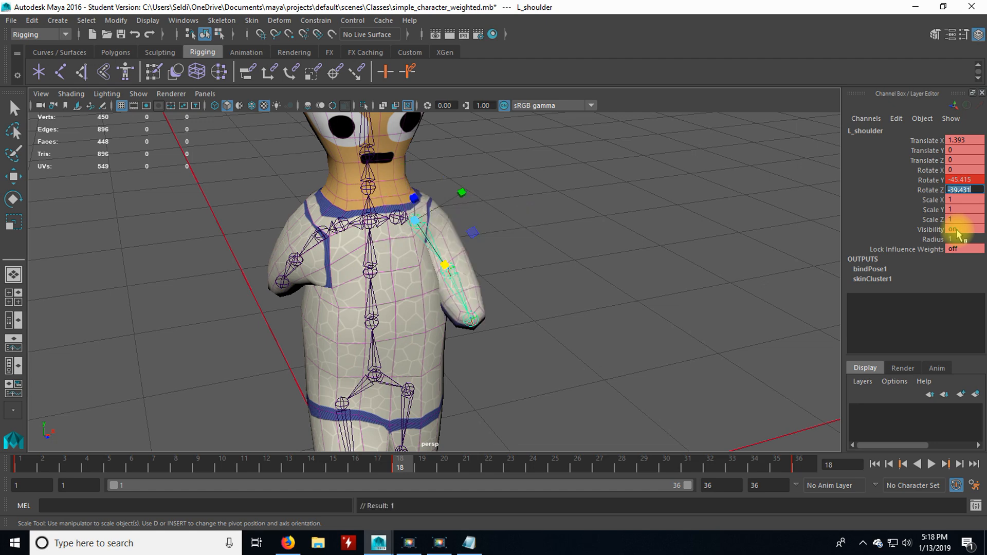
alt+drag(580, 324, 497, 380)
scroll(490, 303, down, 5)
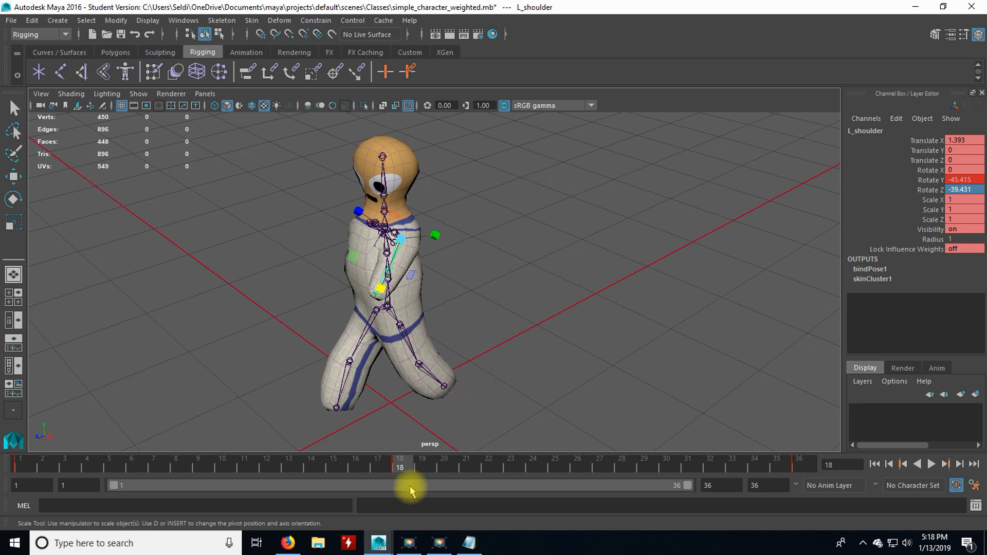
Play back the walk cycle, examine the motion from the character's side, and return to frame 1
click(19, 465)
key(alt+v)
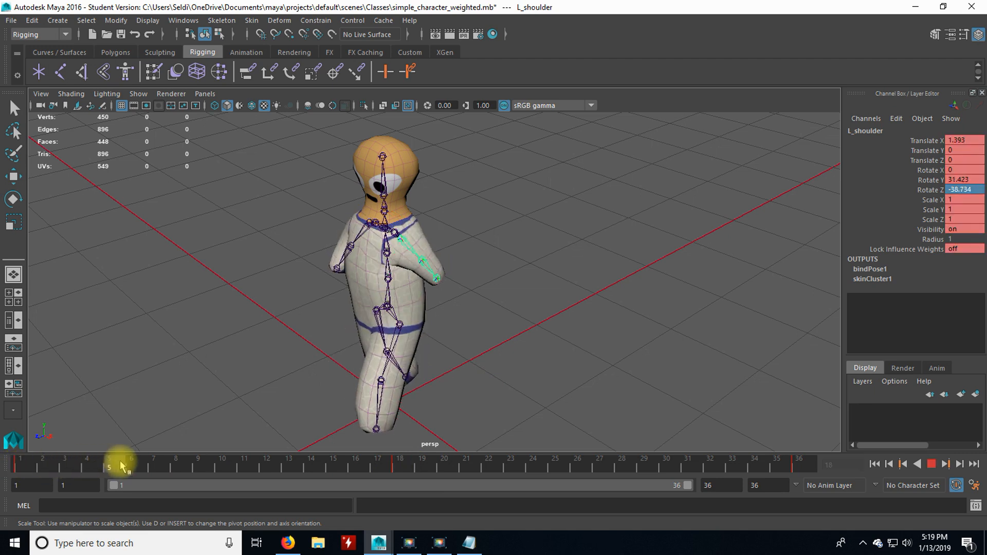
key(Escape)
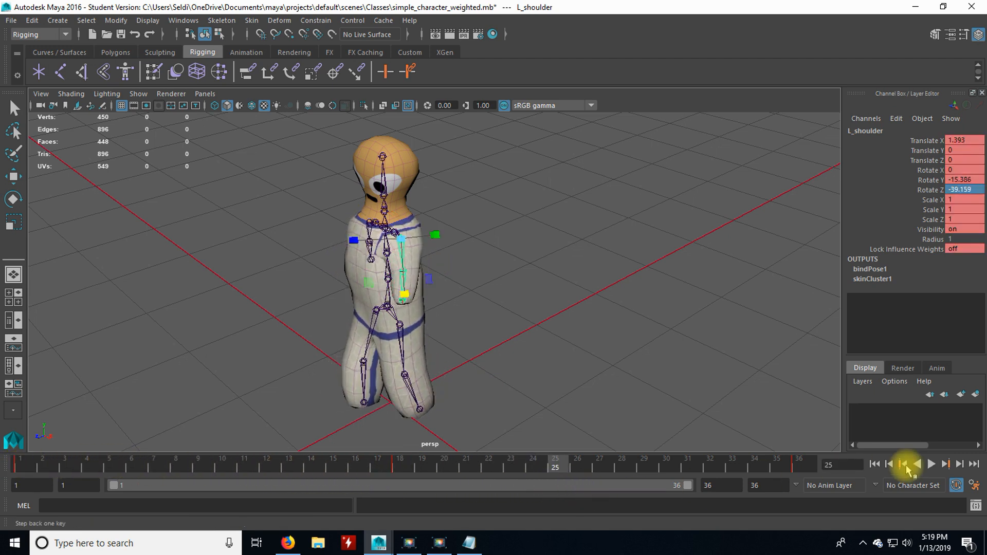
click(935, 465)
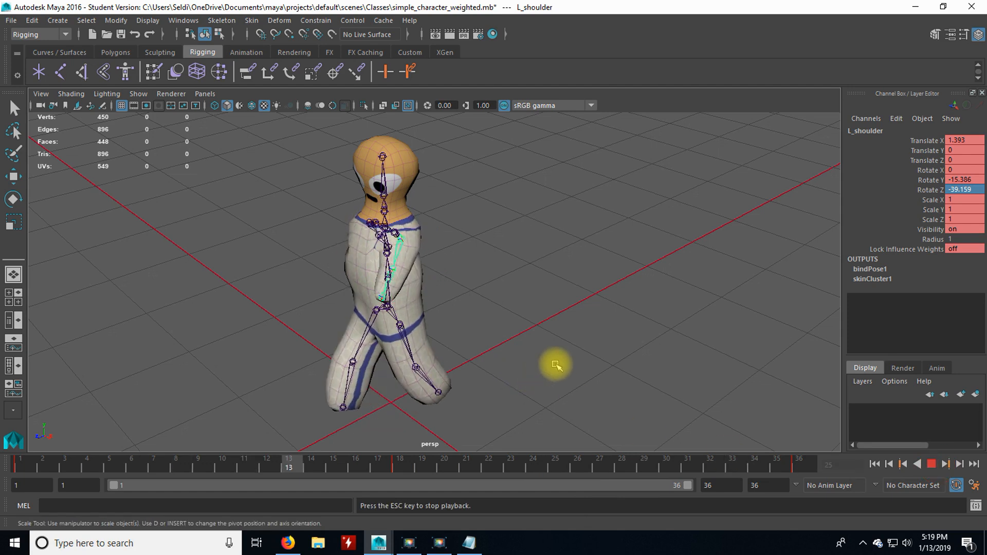
alt+drag(585, 363, 527, 350)
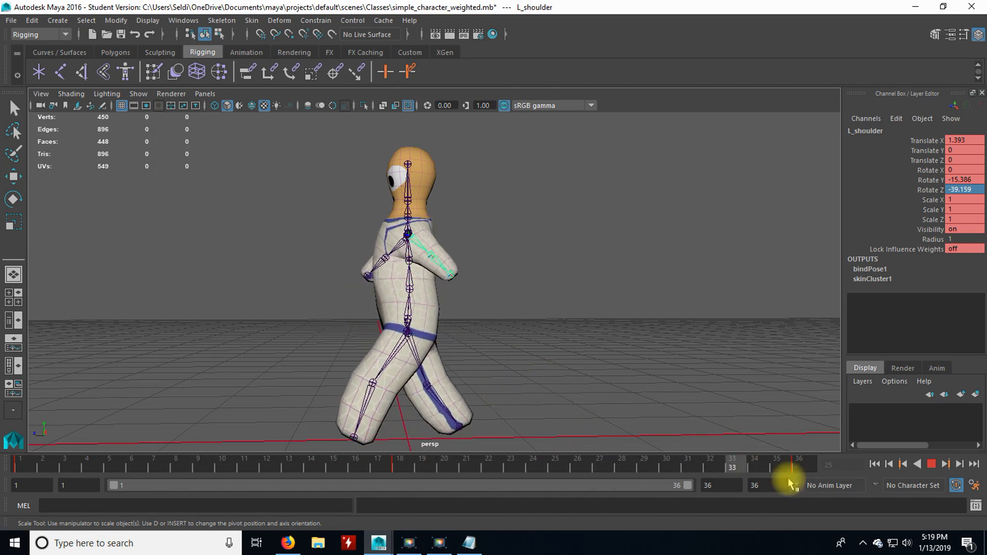
click(933, 465)
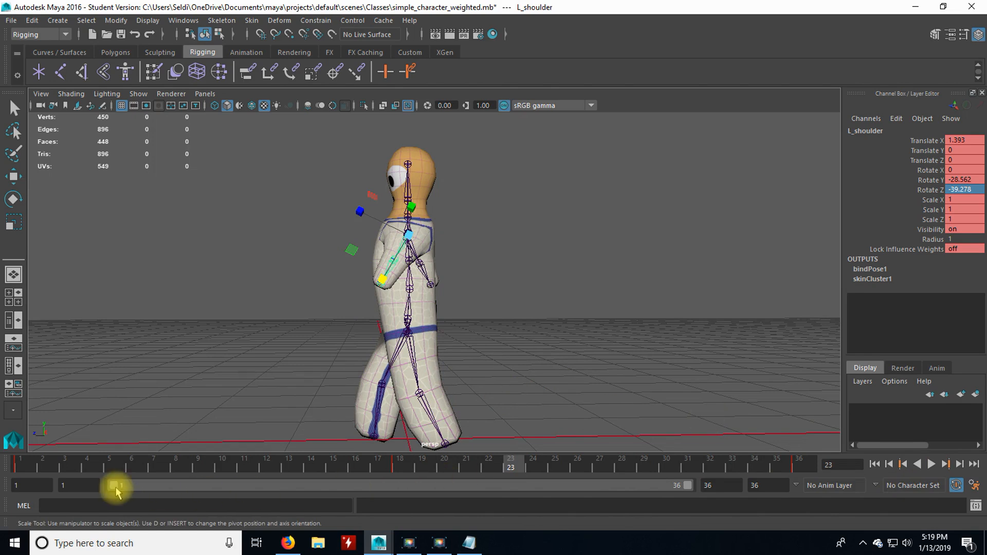
click(46, 466)
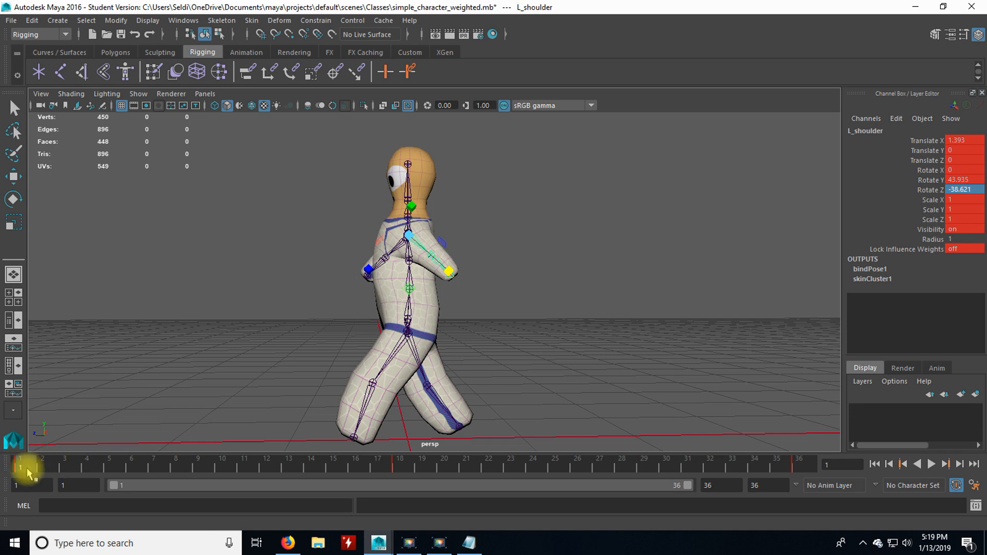
Compare the walk-cycle reference drawings in Firefox with the character's passing pose at frame 9 in Maya
click(287, 542)
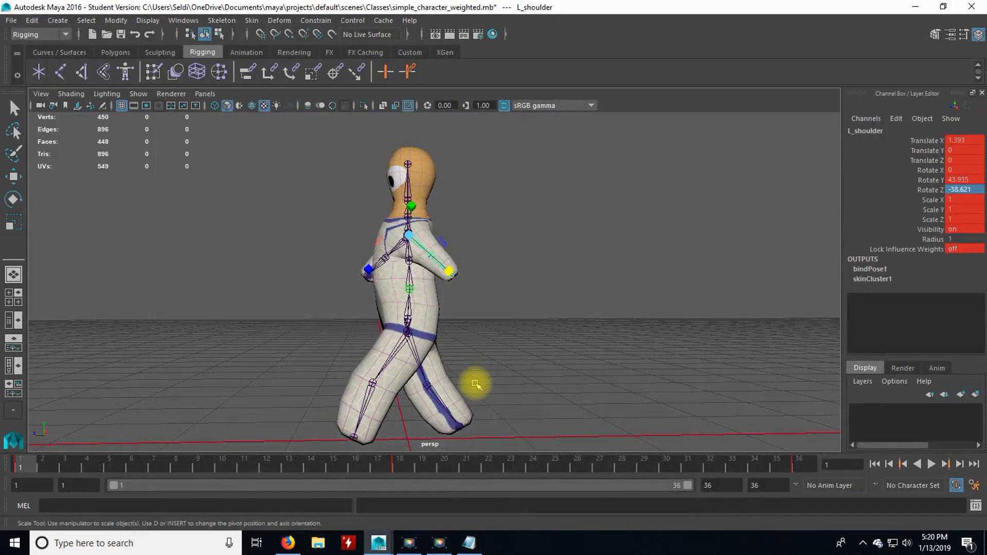
click(23, 464)
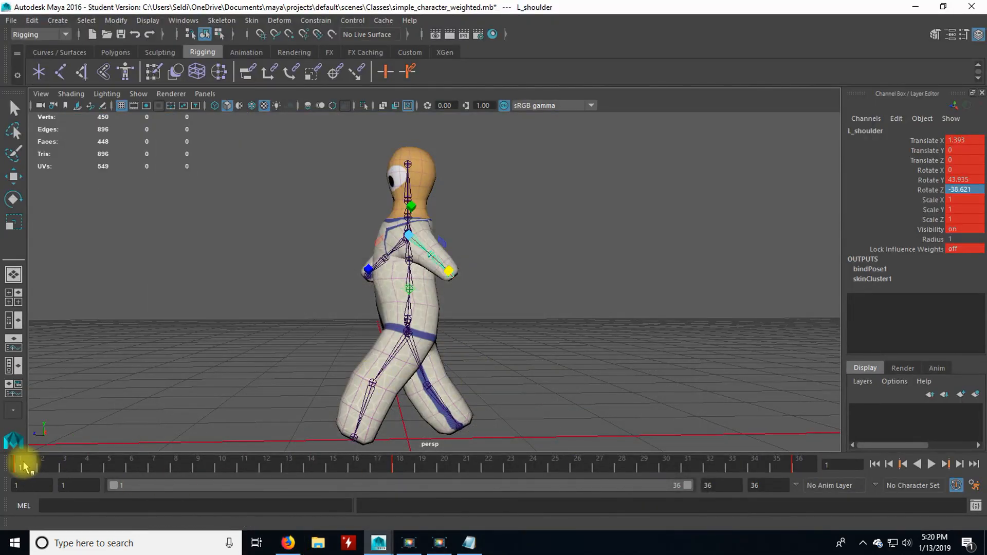
key(alt+v)
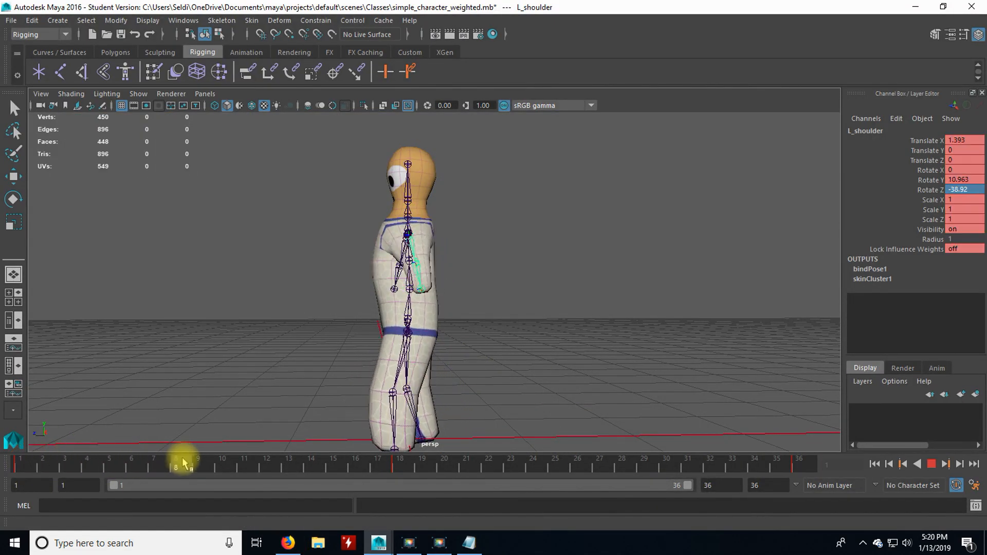
mouse_move(222, 461)
mouse_down()
mouse_move(211, 464)
mouse_move(405, 474)
mouse_move(647, 462)
mouse_move(662, 468)
mouse_move(600, 467)
mouse_move(809, 468)
mouse_move(323, 464)
mouse_up()
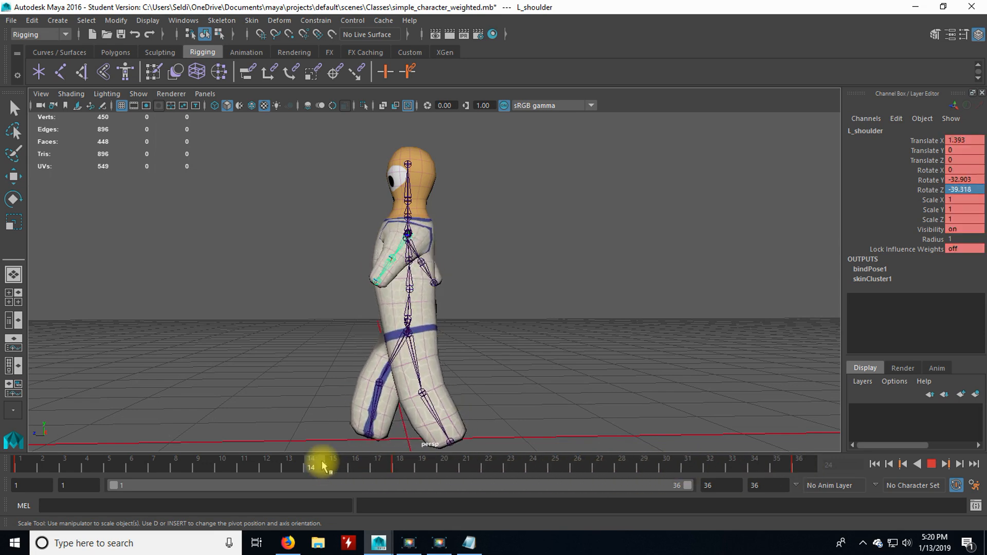
drag(282, 468, 211, 468)
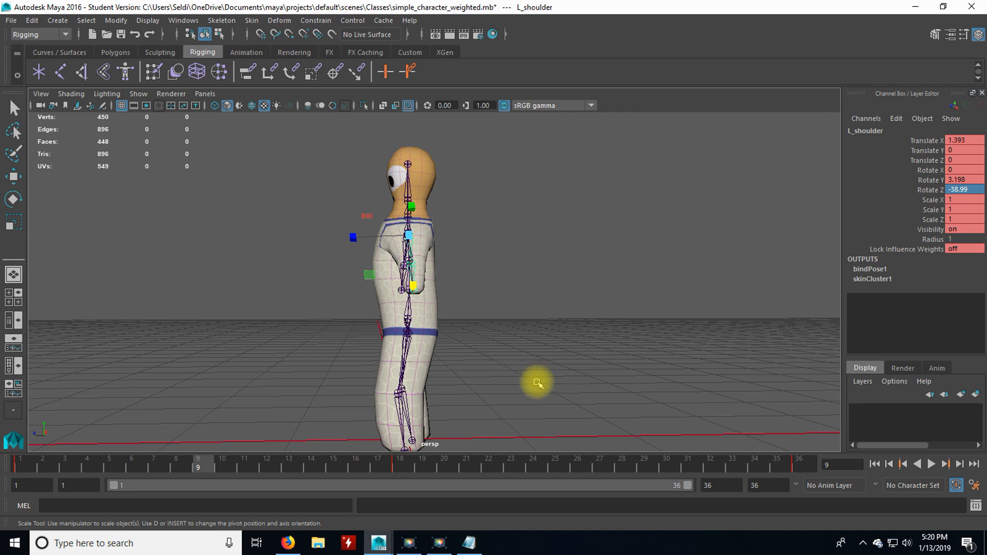
alt+middle_drag(521, 396, 565, 319)
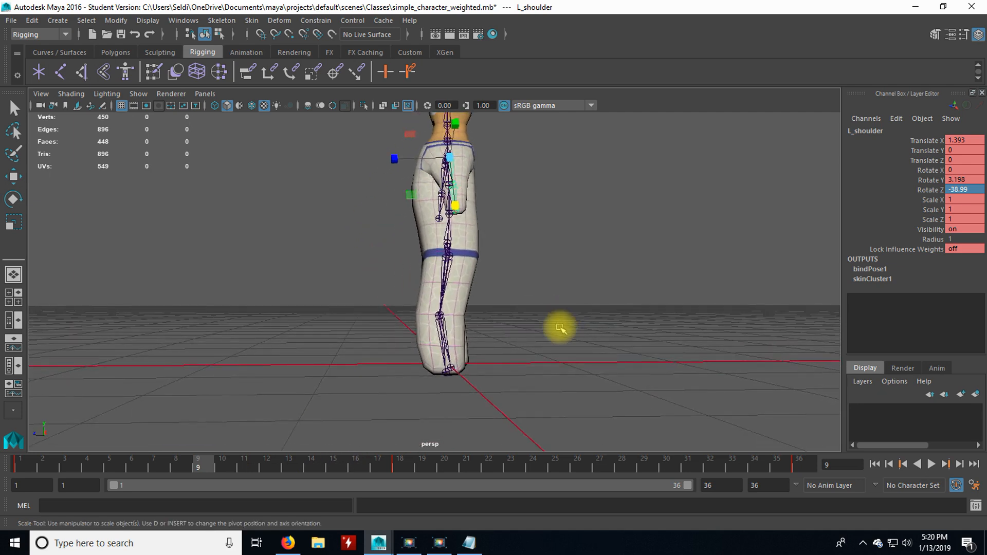
scroll(563, 320, up, 3)
click(288, 543)
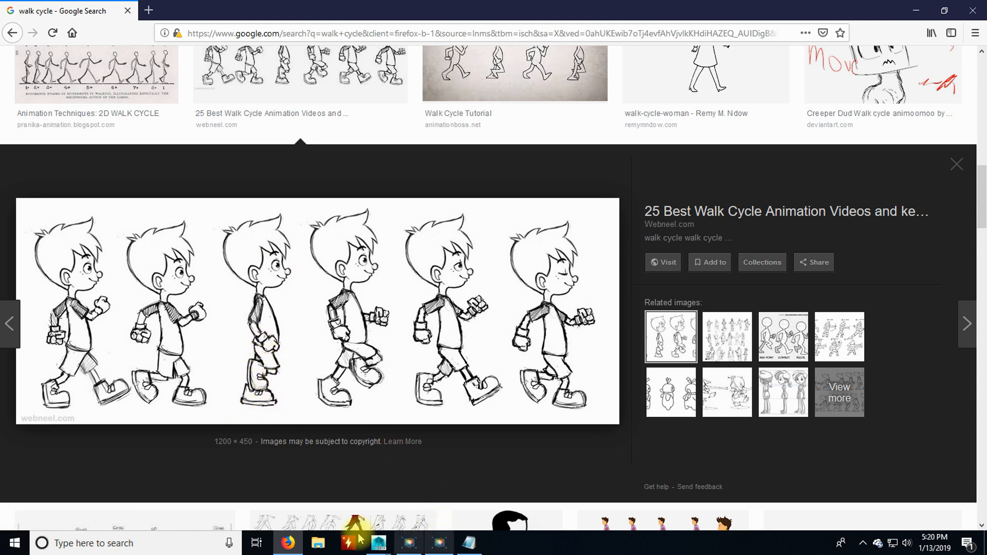
click(288, 543)
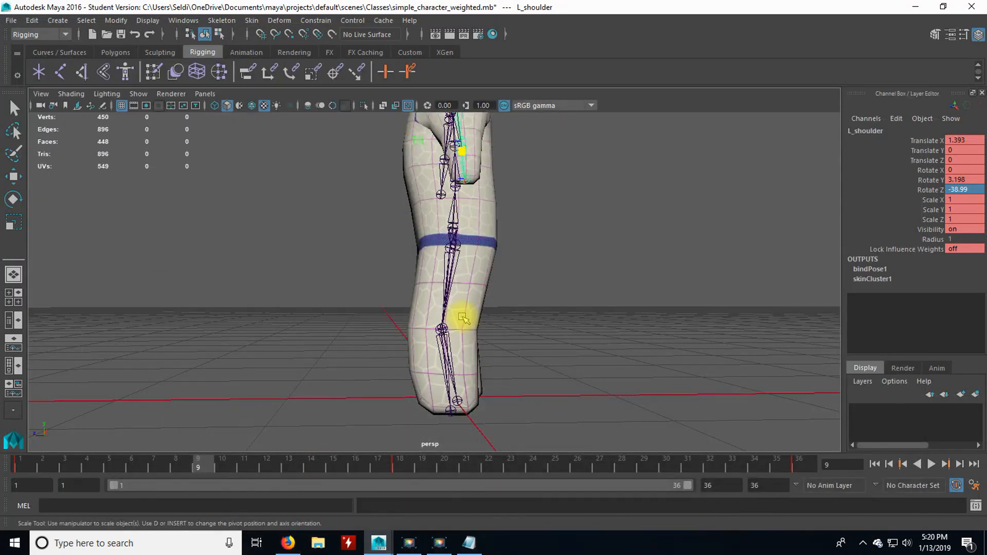
Select the L_hip joint and examine how both legs move between frames 1 and 9
key(q)
click(446, 282)
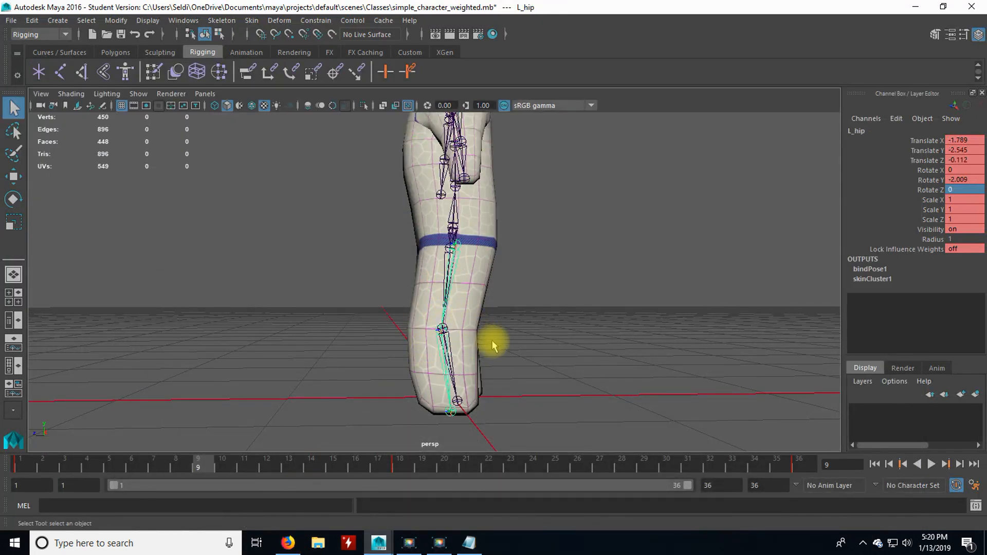
alt+drag(399, 339, 443, 349)
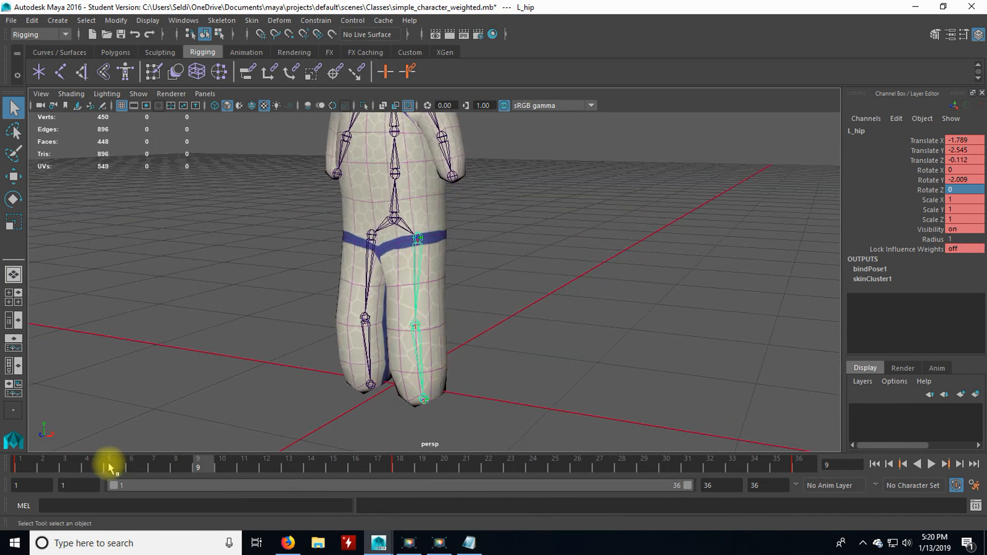
click(24, 465)
mouse_move(27, 467)
mouse_down()
mouse_move(149, 486)
mouse_move(202, 467)
mouse_up()
alt+drag(229, 410, 355, 363)
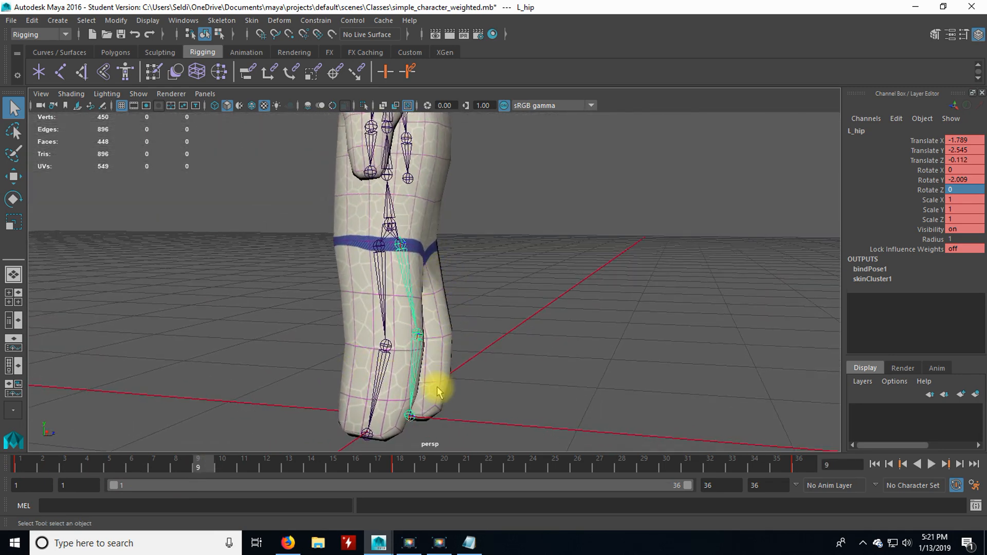
At frame 9, swing the R_hip joint forward to about -27 in Rotate Y and bend R_knee to about 77.6 in Rotate Y
click(382, 340)
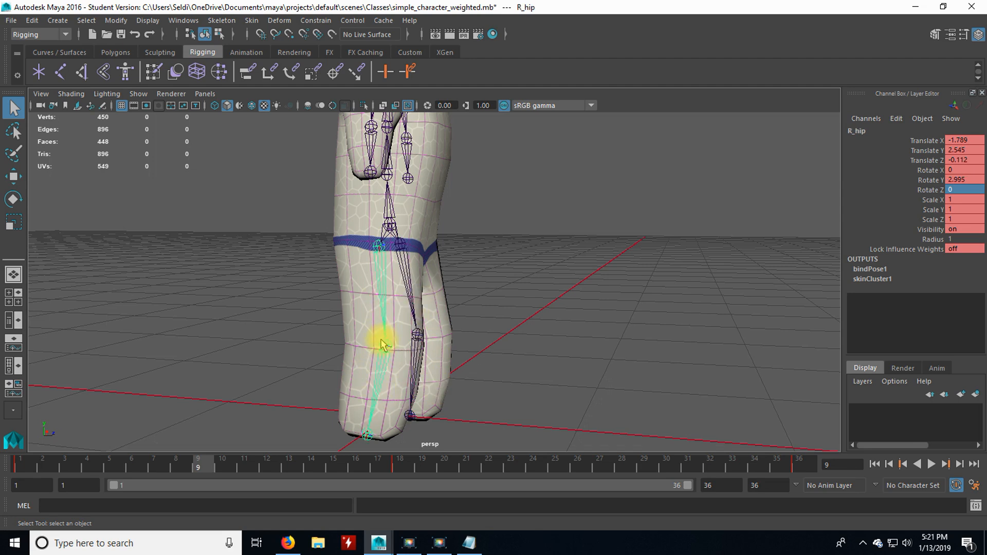
key(e)
drag(415, 278, 430, 247)
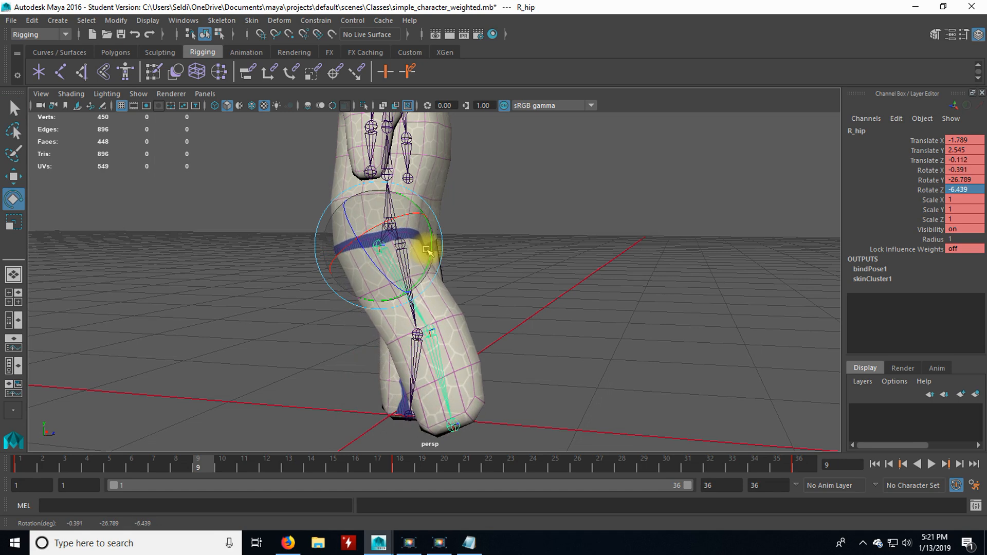
click(431, 349)
drag(479, 326, 507, 393)
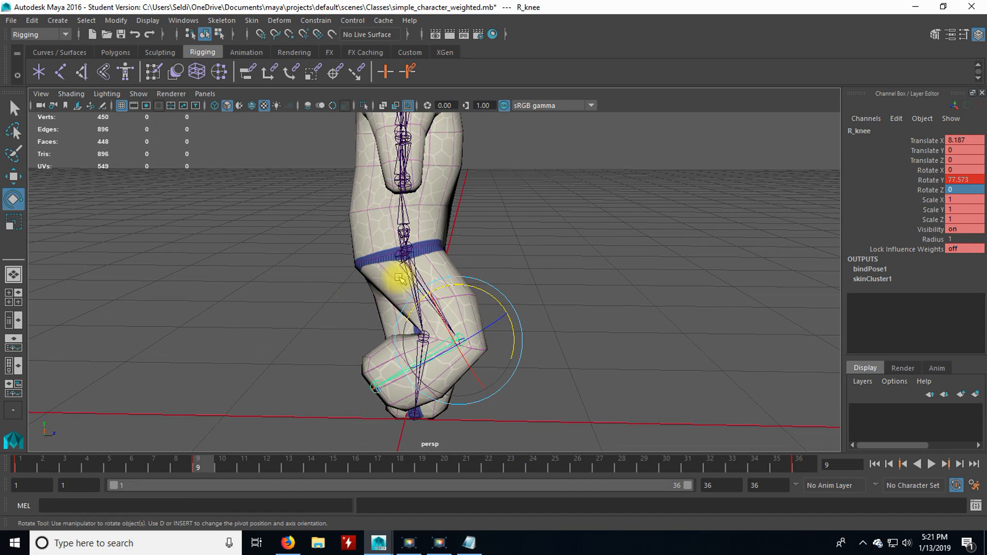
Reduce the forward swing of the R_hip joint at frame 9 to about -13.5 in Rotate Y
click(421, 275)
mouse_move(453, 257)
mouse_down()
mouse_move(452, 268)
mouse_move(436, 269)
mouse_move(456, 246)
mouse_move(456, 261)
mouse_up()
alt+drag(509, 329, 286, 348)
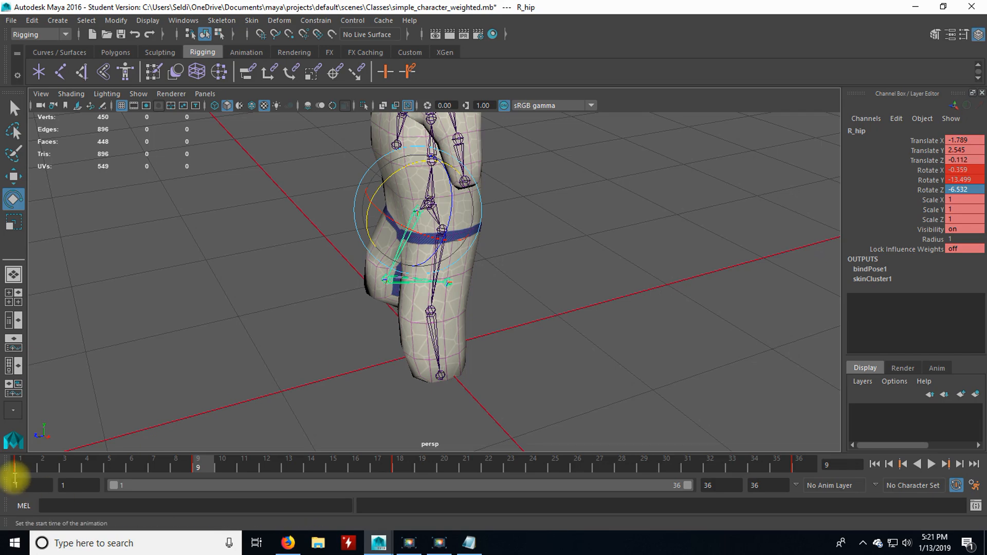
Scrub from frame 1 to frame 18 to examine how the right leg moves through the new frame 9 pose
click(29, 468)
alt+drag(107, 380, 251, 395)
click(24, 466)
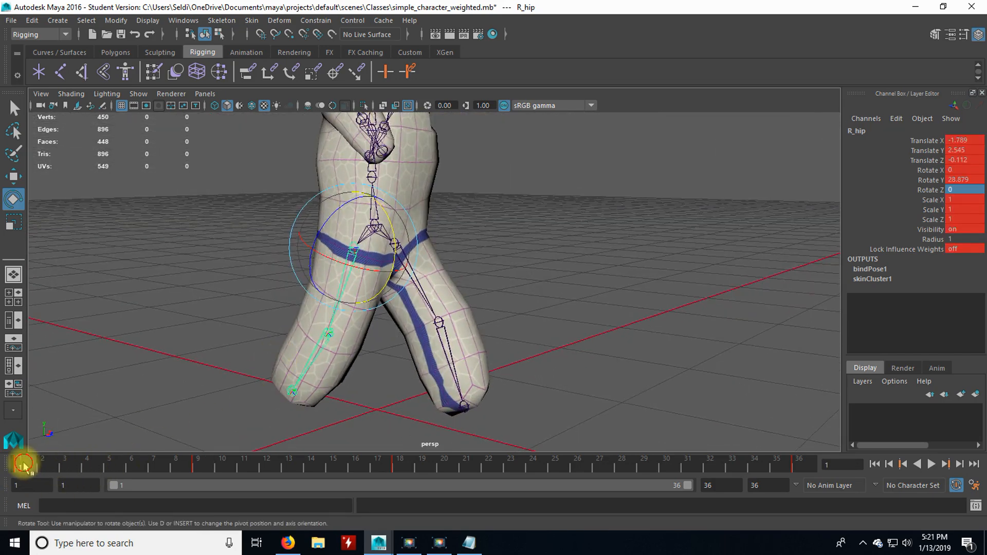
key(alt+v)
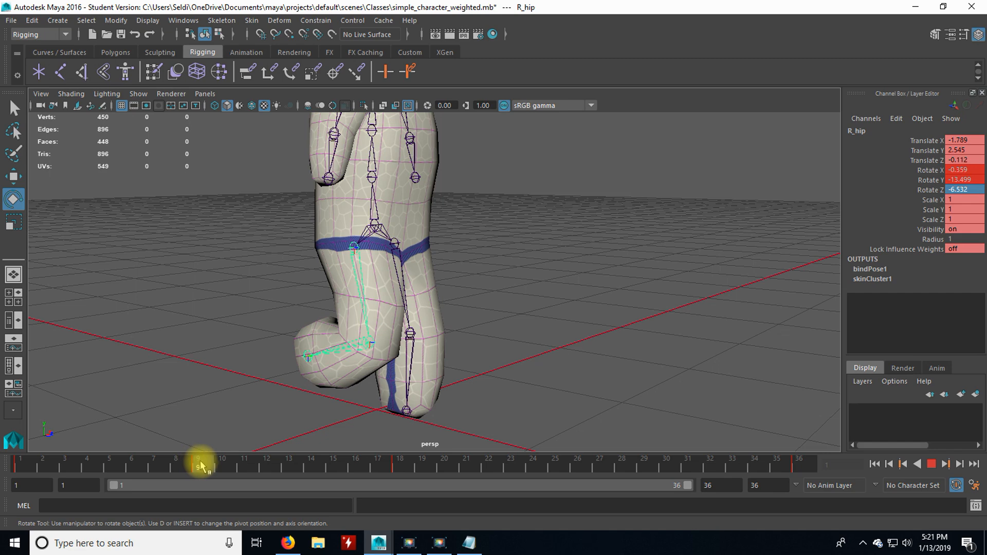
mouse_move(399, 465)
mouse_down()
mouse_move(417, 466)
mouse_move(399, 466)
mouse_up()
alt+drag(264, 388, 320, 390)
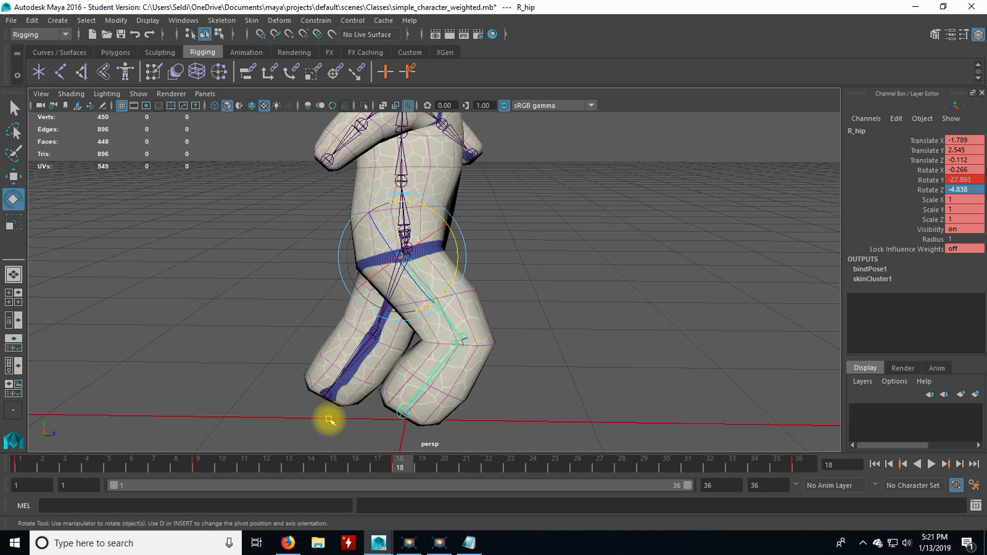
Select the R_knee joint and compare its Rotate Y at frames 1, 9 and 18
click(29, 467)
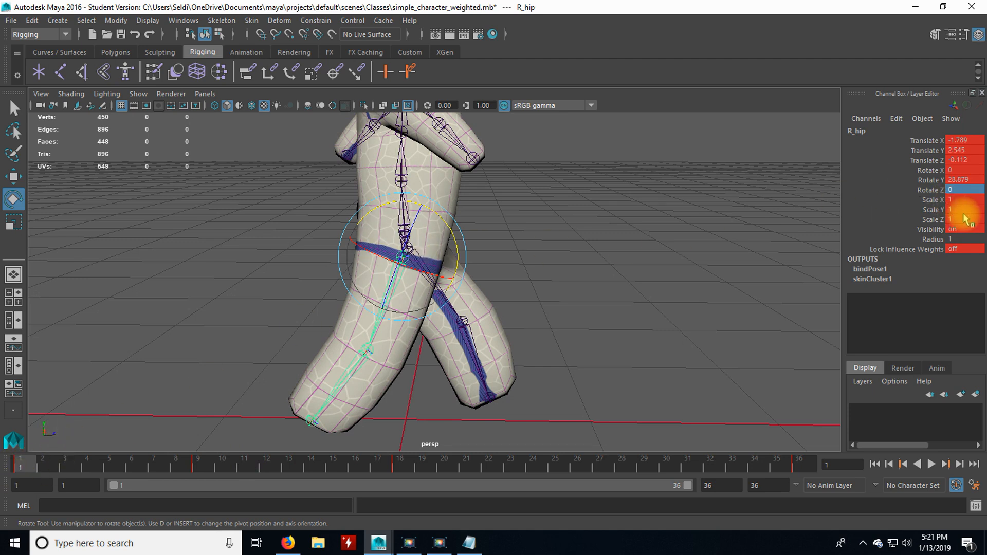
click(365, 353)
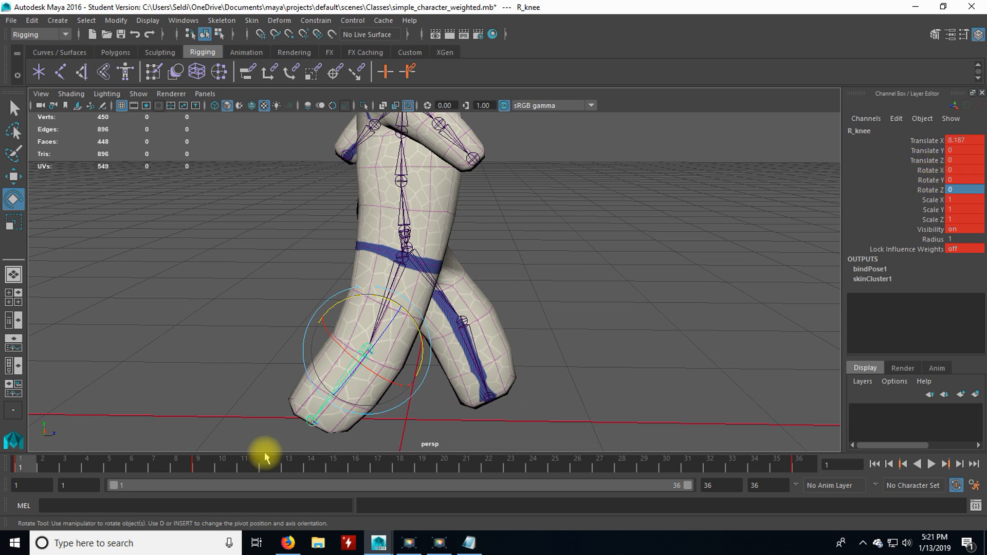
click(201, 467)
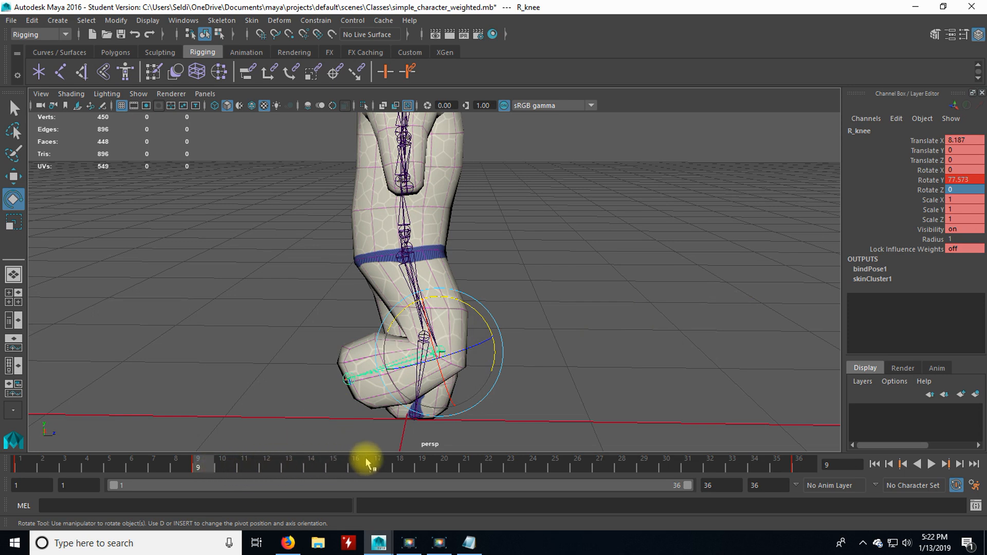
click(399, 467)
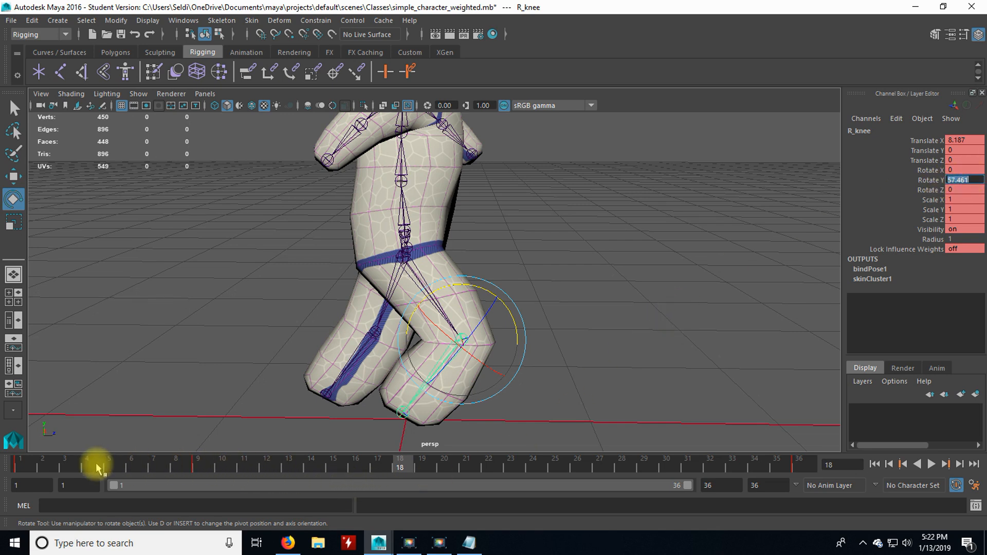
click(19, 466)
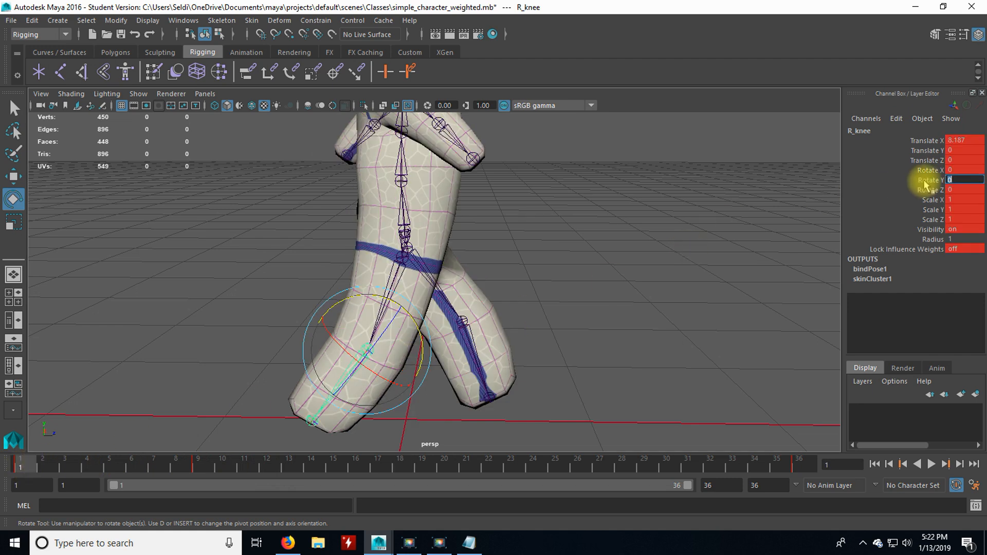
Straighten the R_knee joint at frame 18 by setting Rotate Y to 0, and scrub frames 1 to 18 to check it
click(926, 183)
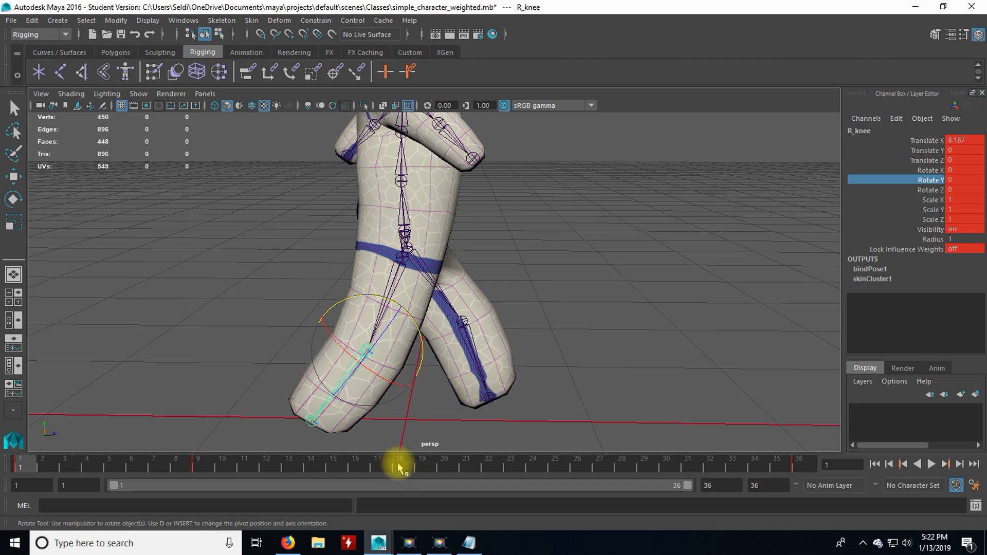
click(46, 467)
drag(55, 469, 401, 469)
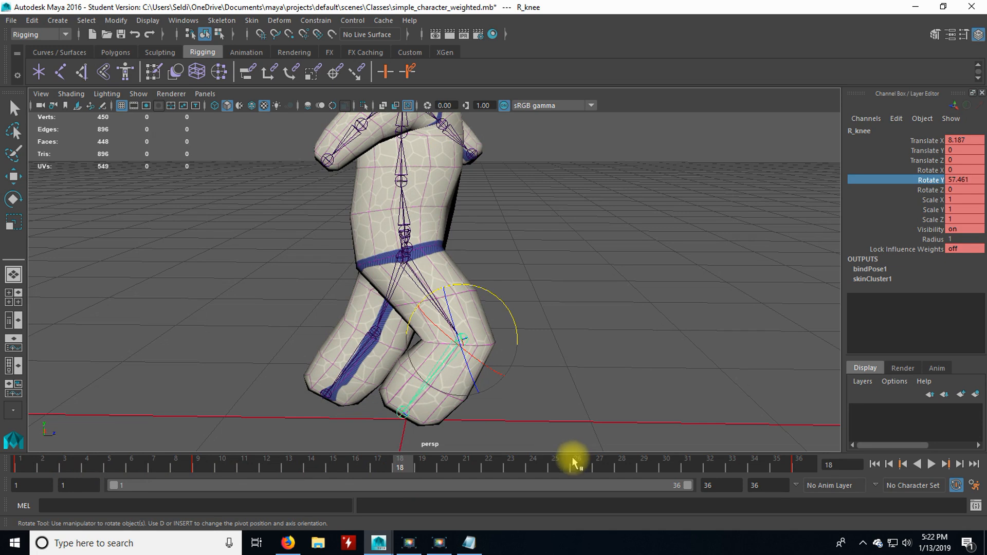
double_click(965, 179)
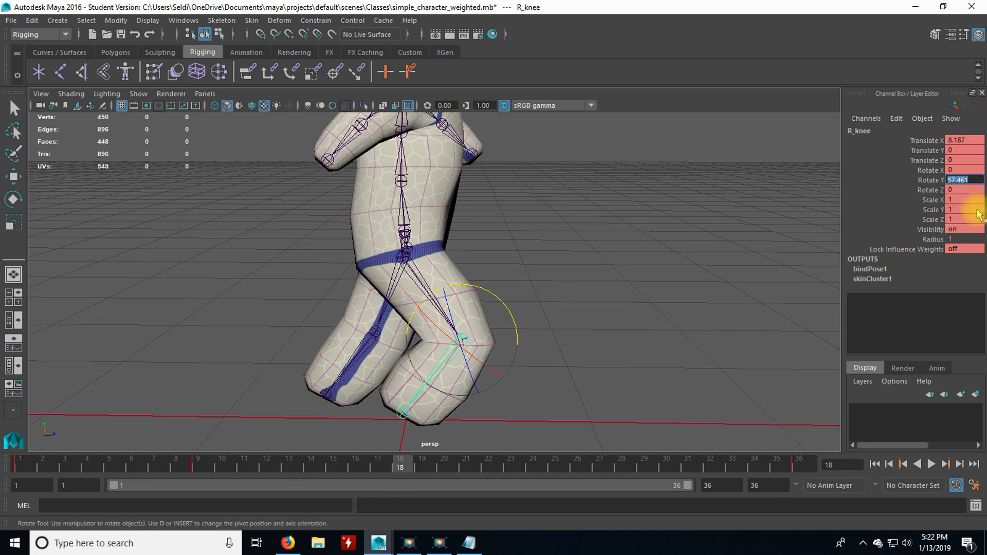
text(0)
key(Return)
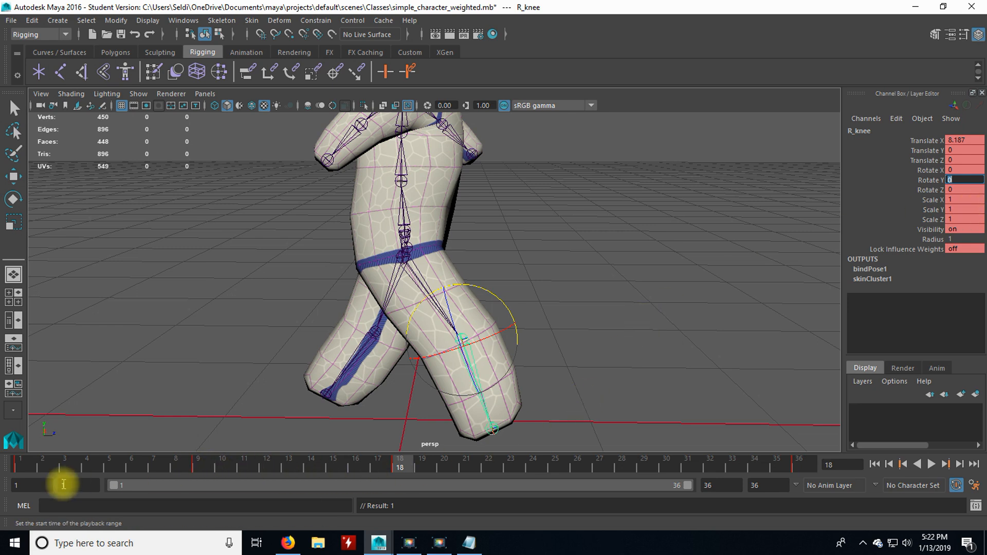
drag(23, 466, 411, 470)
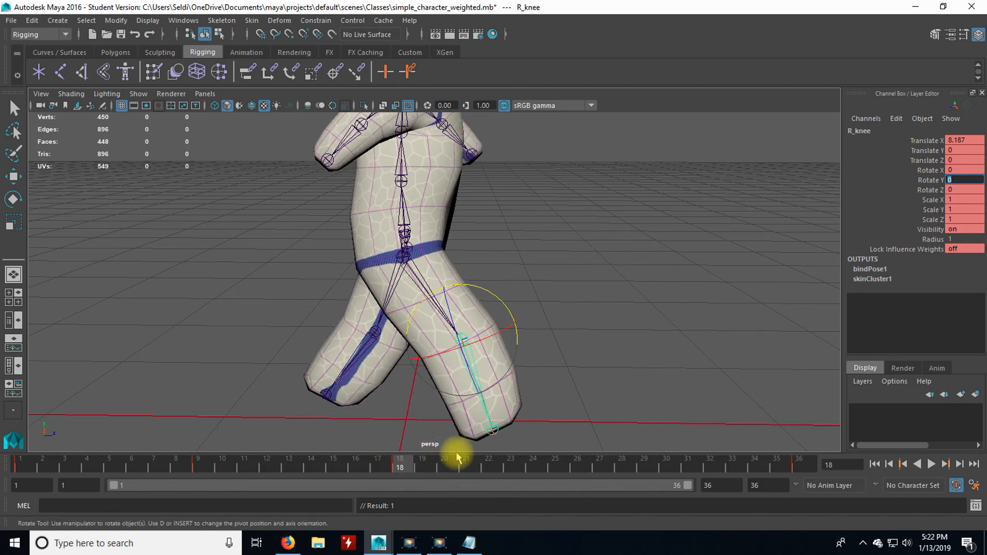
Scrub on to frame 27 and select the L_knee joint to examine the left leg from its own side
drag(408, 467, 604, 475)
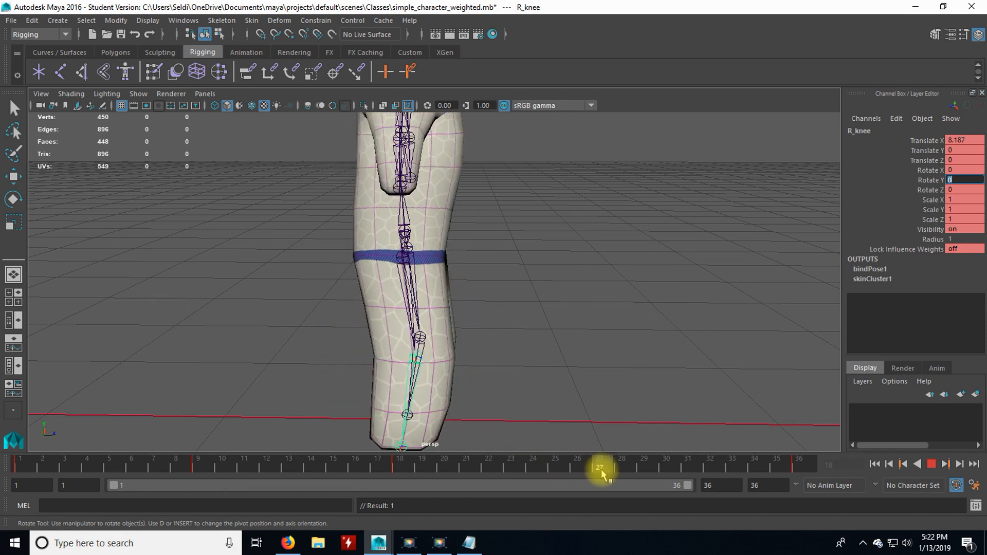
alt+drag(625, 383, 393, 390)
mouse_move(443, 346)
alt+mouse_down()
mouse_move(404, 387)
mouse_move(439, 354)
alt+mouse_up()
click(419, 319)
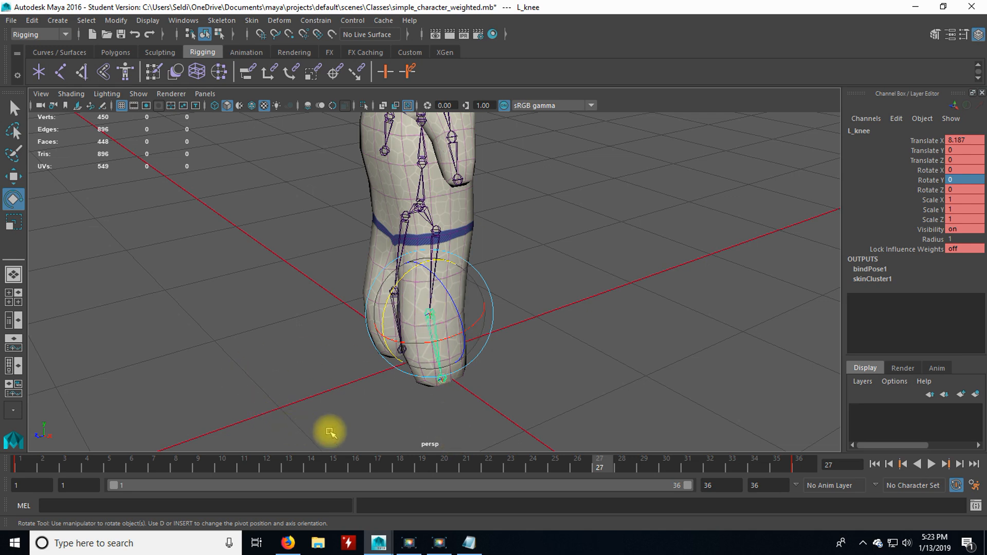
Replace the old notes in Notepad with the R_hip joint's Rotate X value from frame 9, -0.359
click(200, 466)
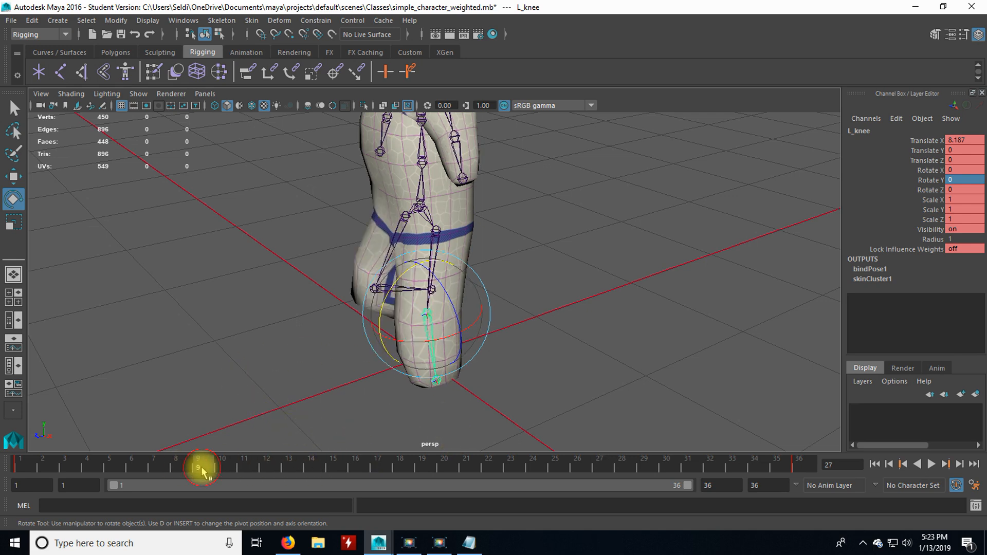
click(389, 237)
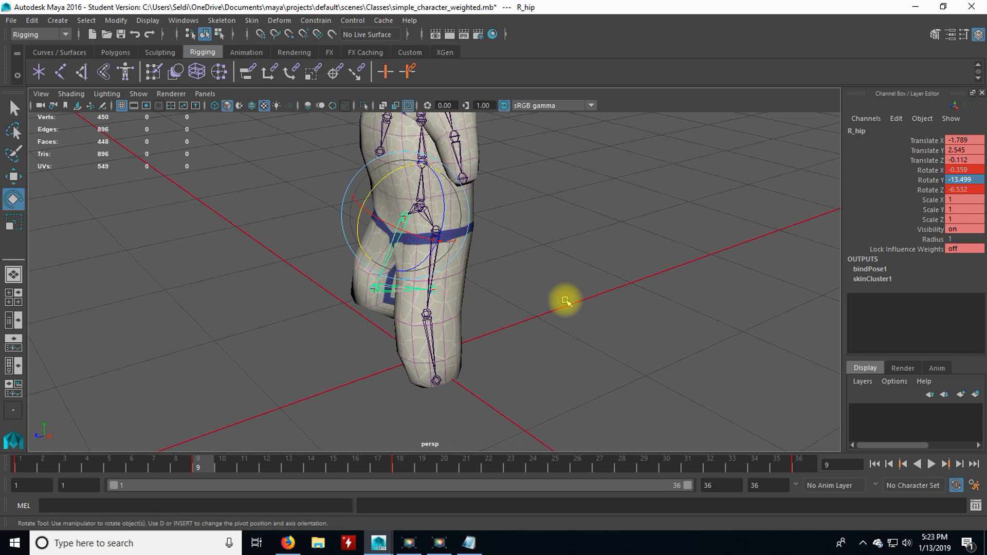
click(895, 190)
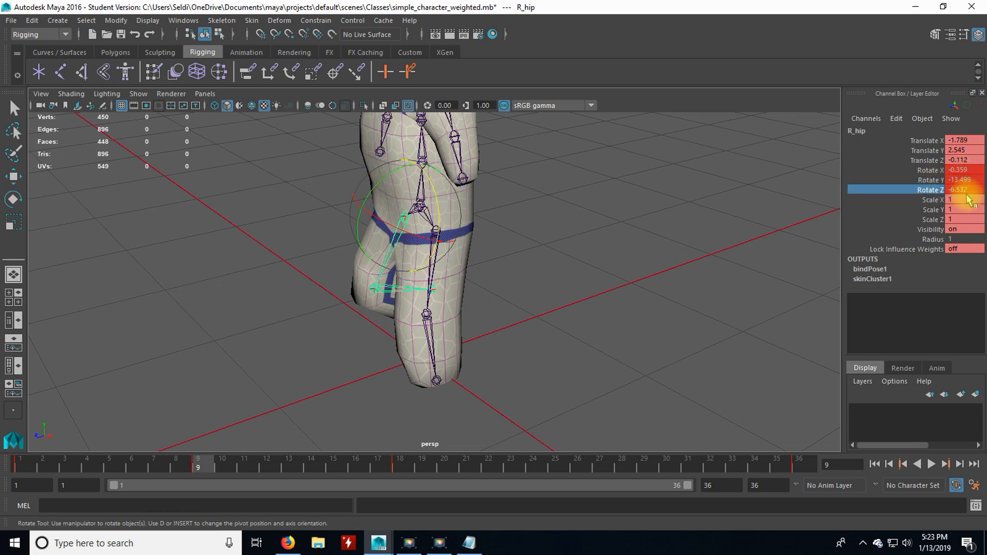
double_click(959, 170)
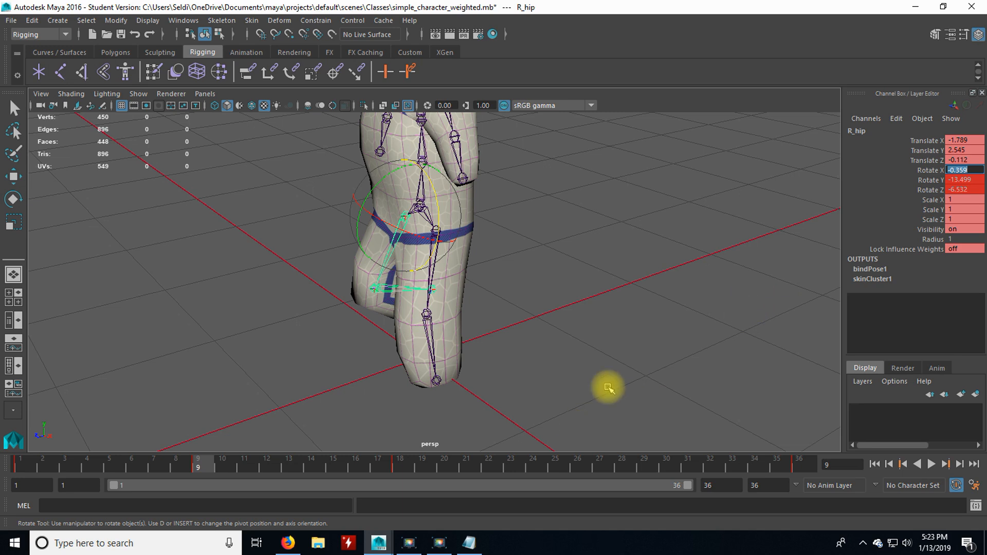
click(468, 543)
click(618, 321)
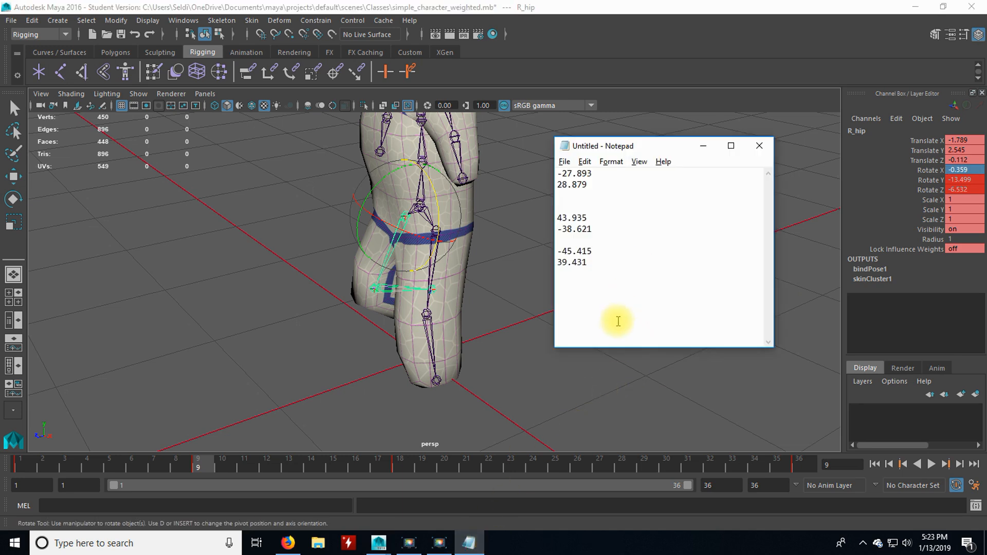
drag(622, 290, 564, 152)
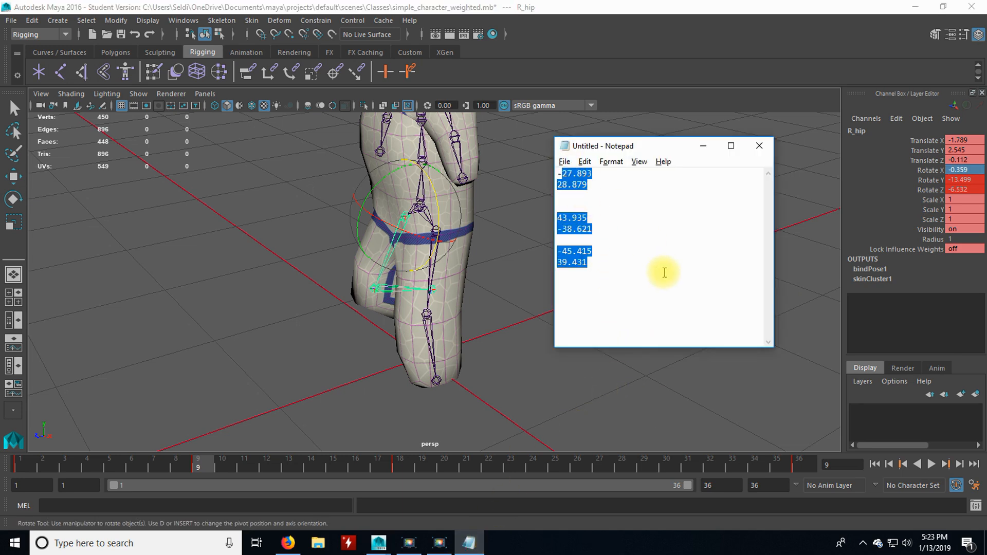
key(BackSpace)
key(BackSpace)
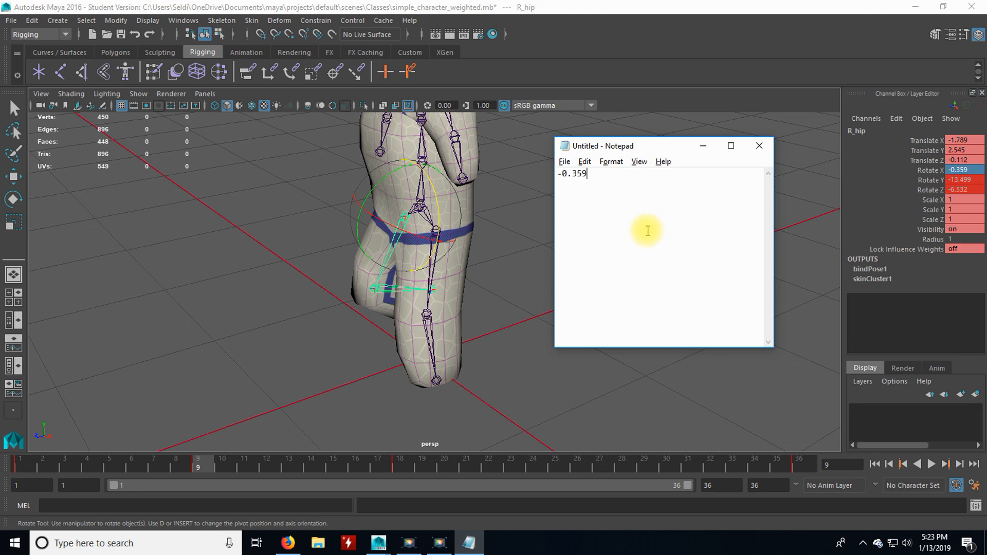
Add R_hip's frame 9 Rotate Y value -13.499 and Rotate Z value -6.532 on new lines in Notepad
click(950, 181)
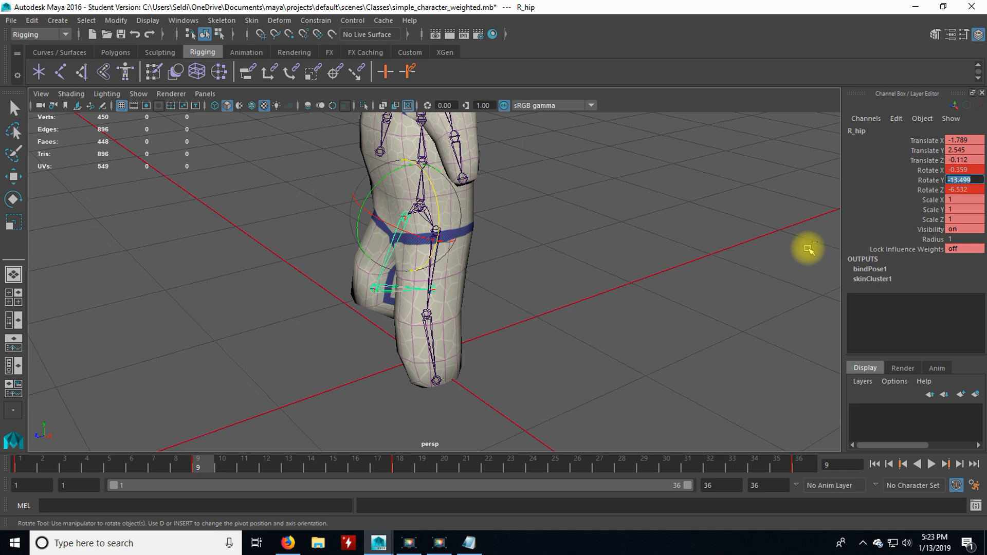
click(469, 541)
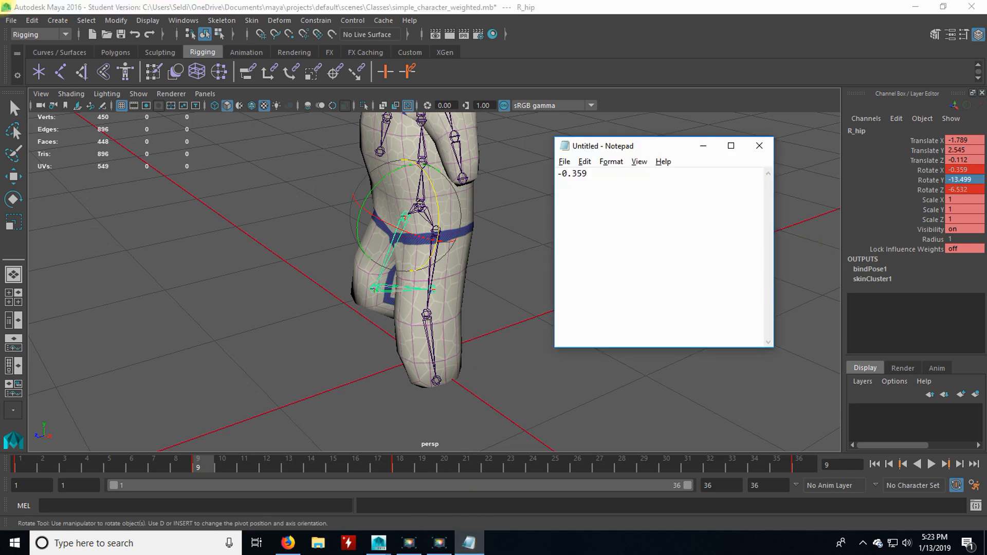
click(963, 191)
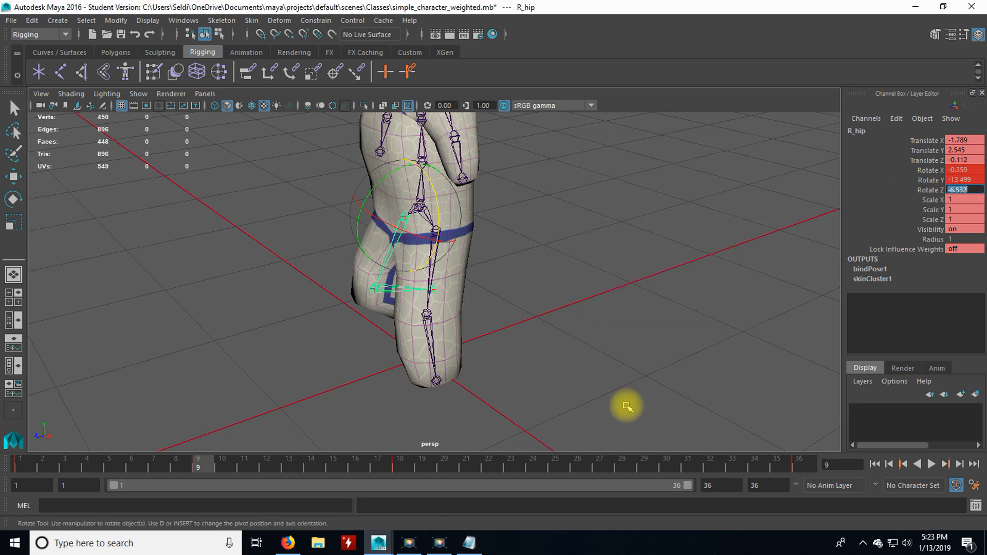
click(470, 542)
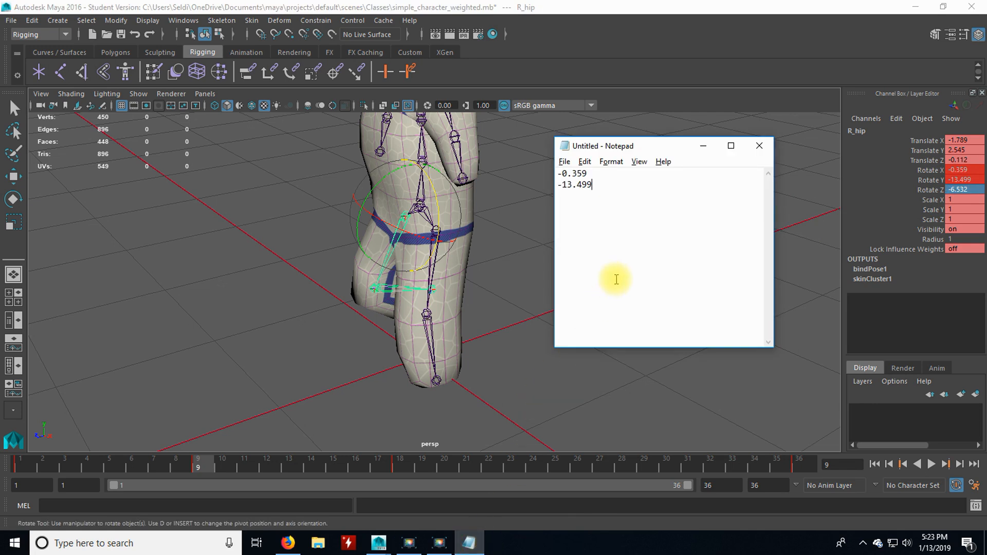
double_click(958, 190)
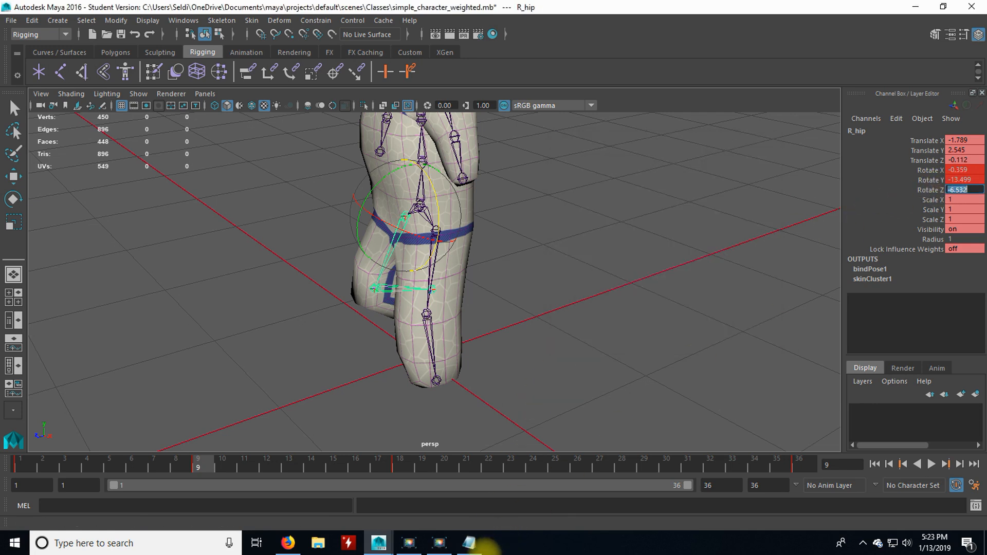
click(476, 543)
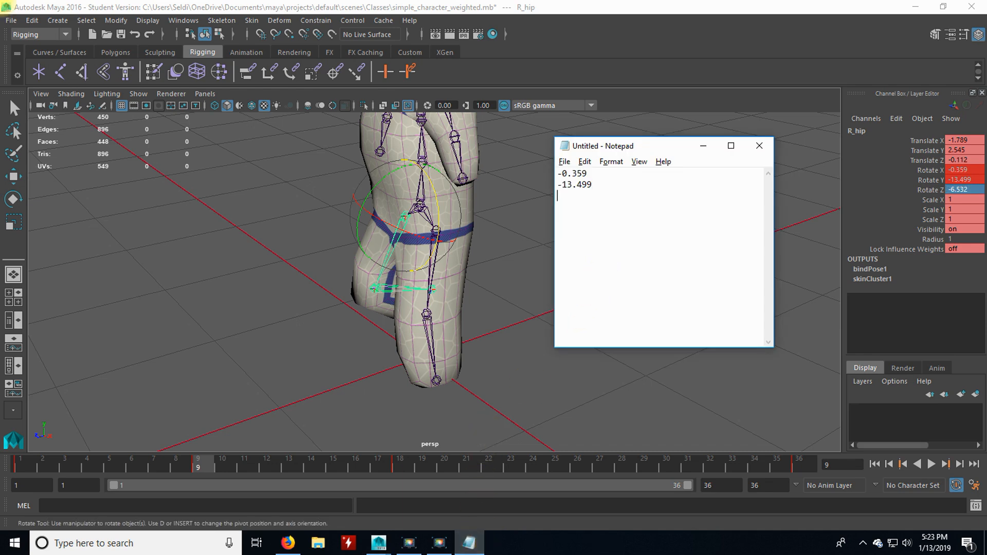
At frame 27, set the L_hip joint's Rotate X to -0.359, copied from the Notepad notes
click(428, 327)
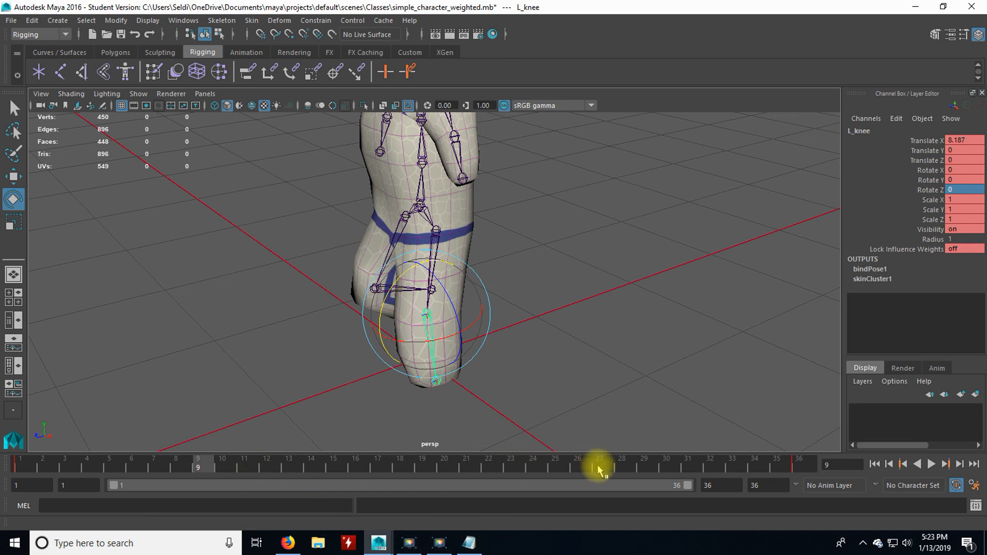
click(598, 466)
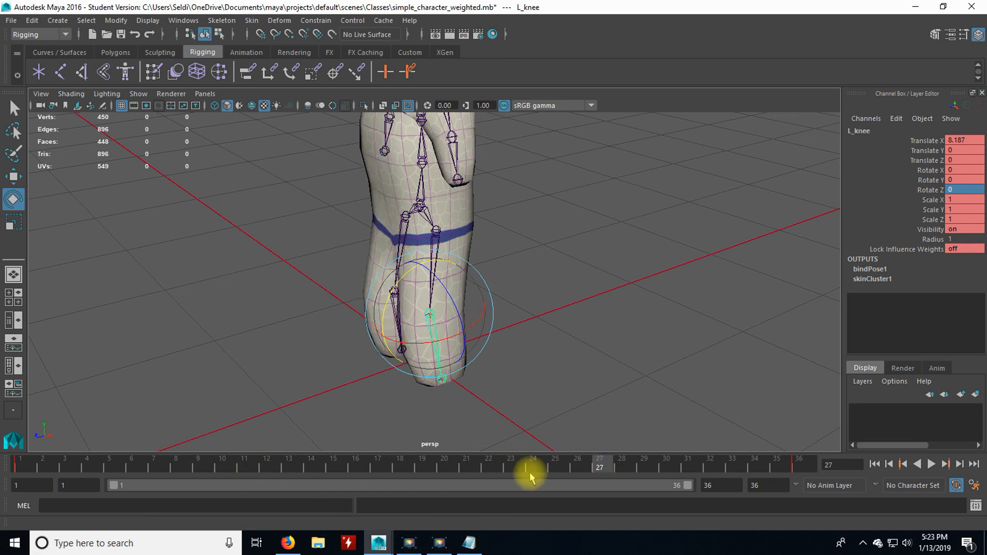
click(436, 233)
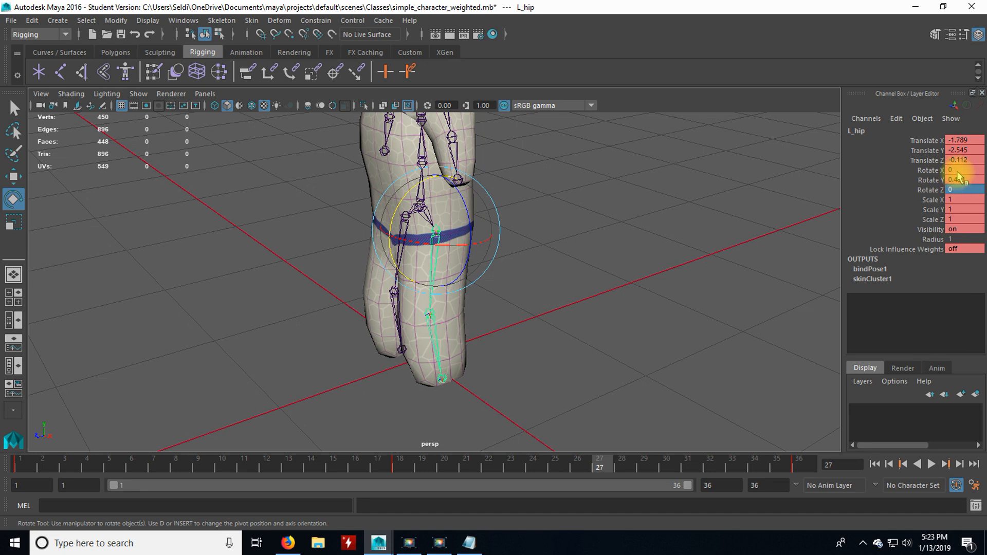
click(469, 543)
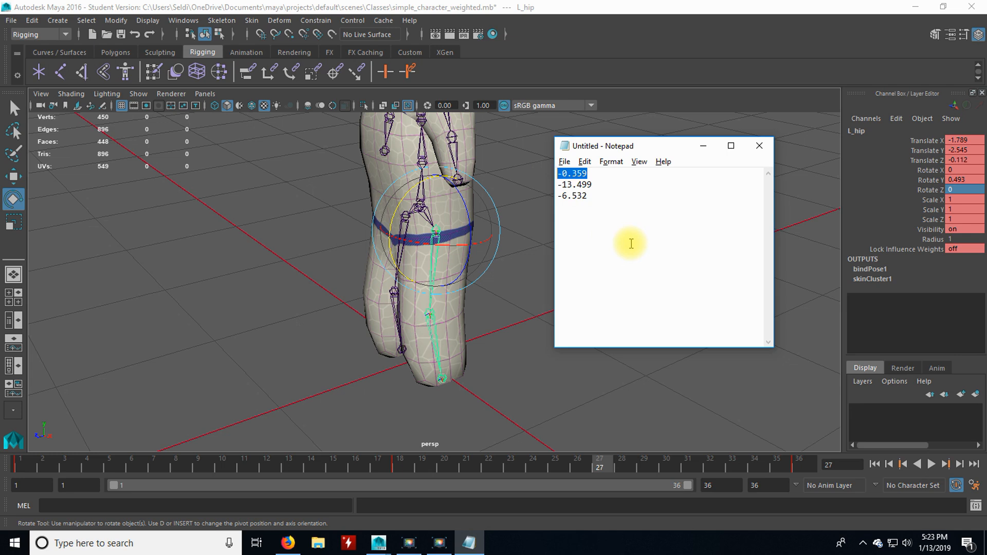
click(958, 170)
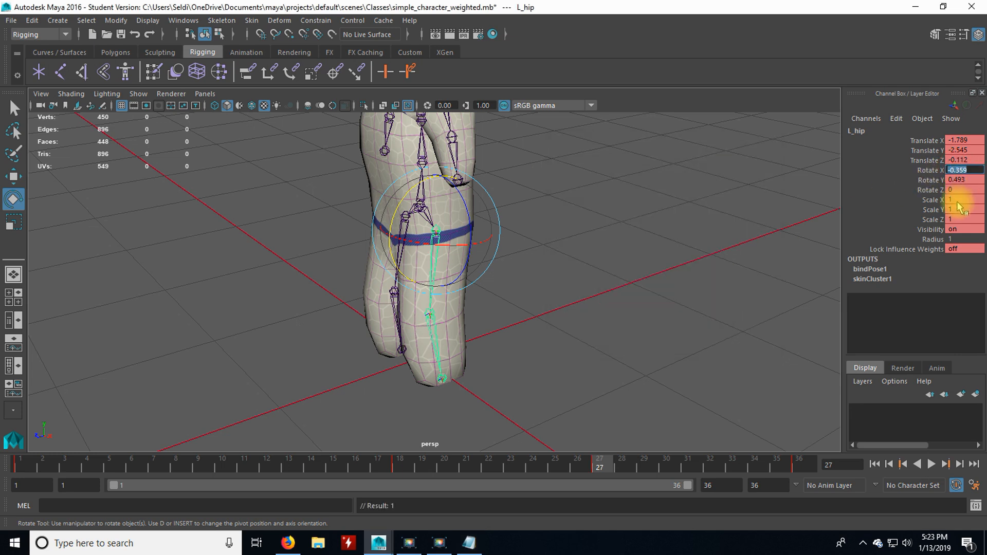
key(Return)
alt+drag(509, 329, 585, 326)
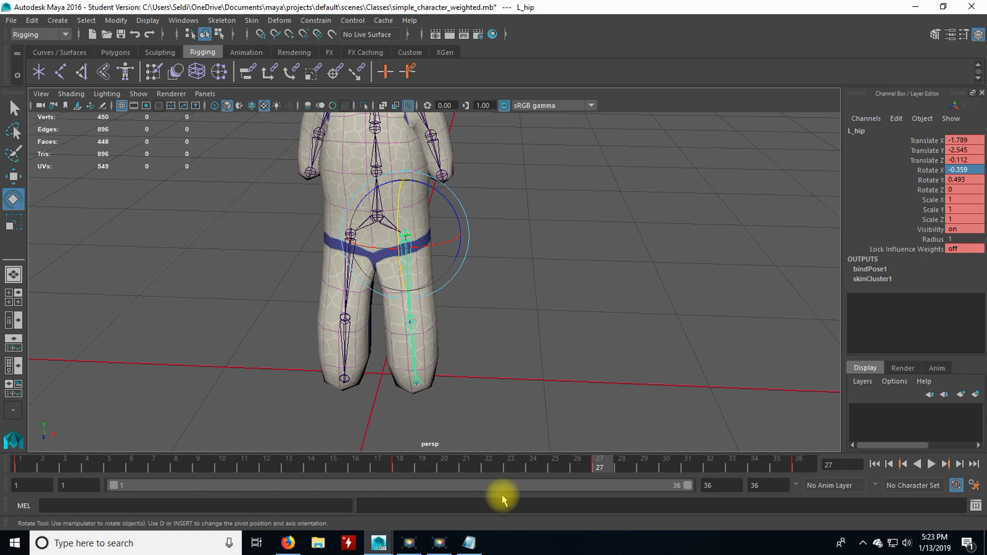
Set the L_hip joint's Rotate Y at frame 27 to -13.499, copied from the Notepad notes
click(469, 545)
drag(620, 185, 562, 185)
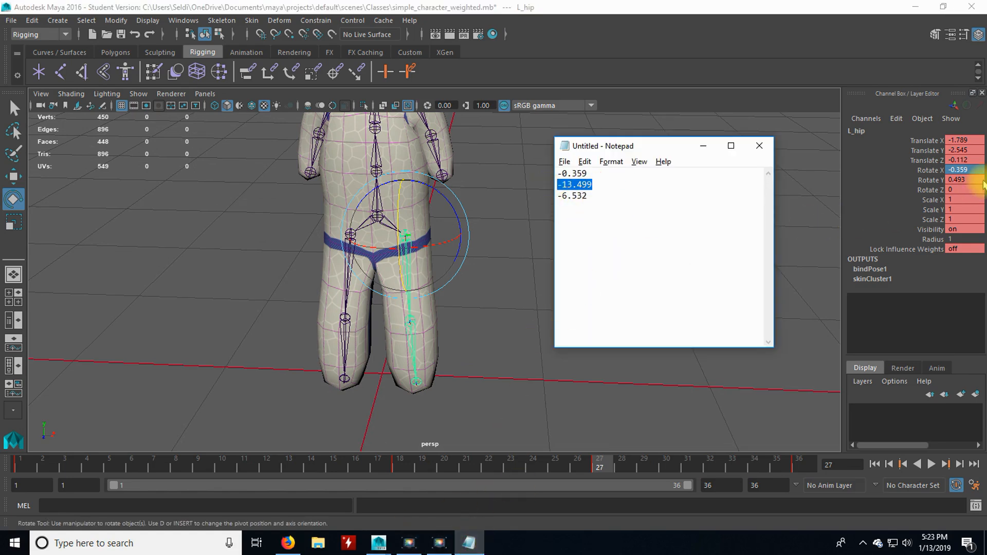
double_click(982, 181)
key(Return)
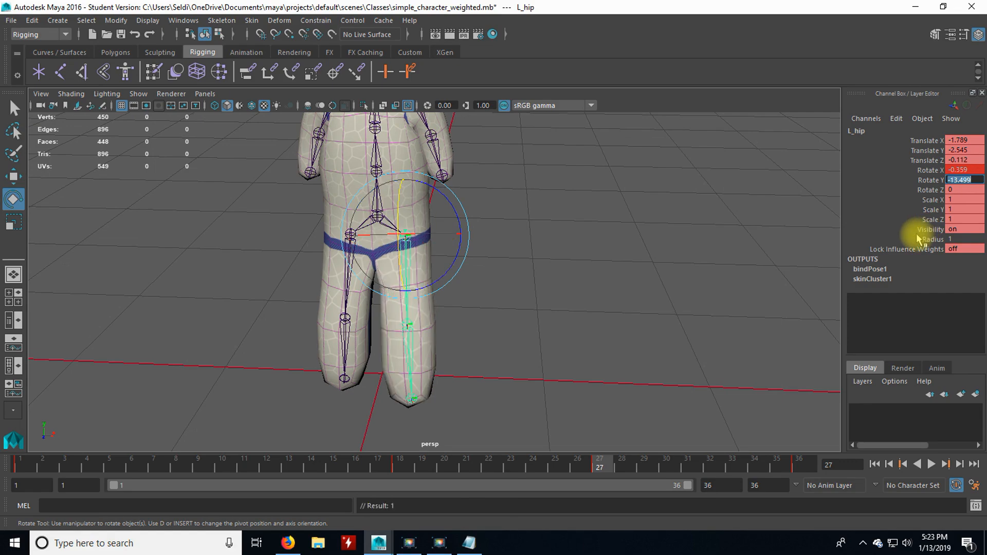
alt+drag(576, 364, 517, 336)
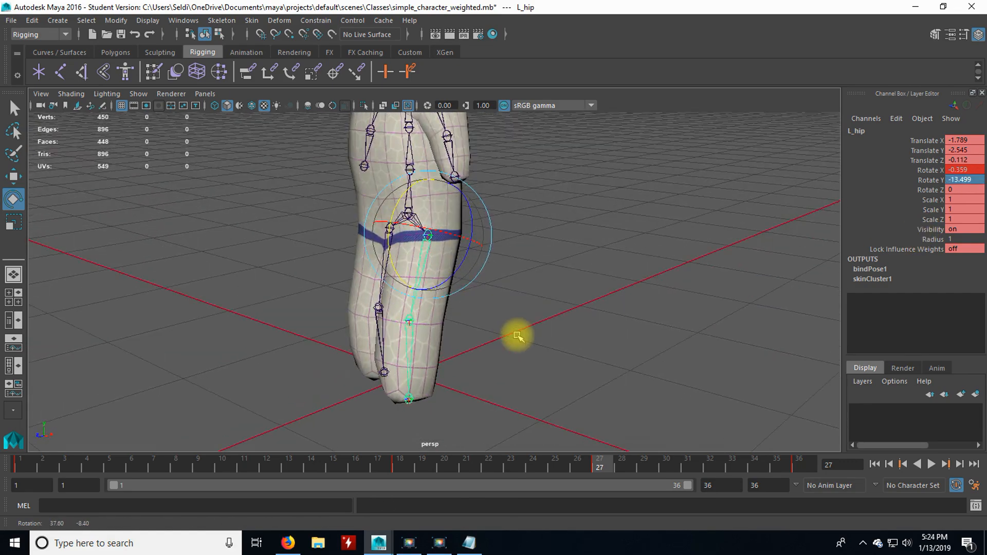
Set the L_hip joint's Rotate Z at frame 27 to -6.532, copied from the Notepad notes
click(469, 543)
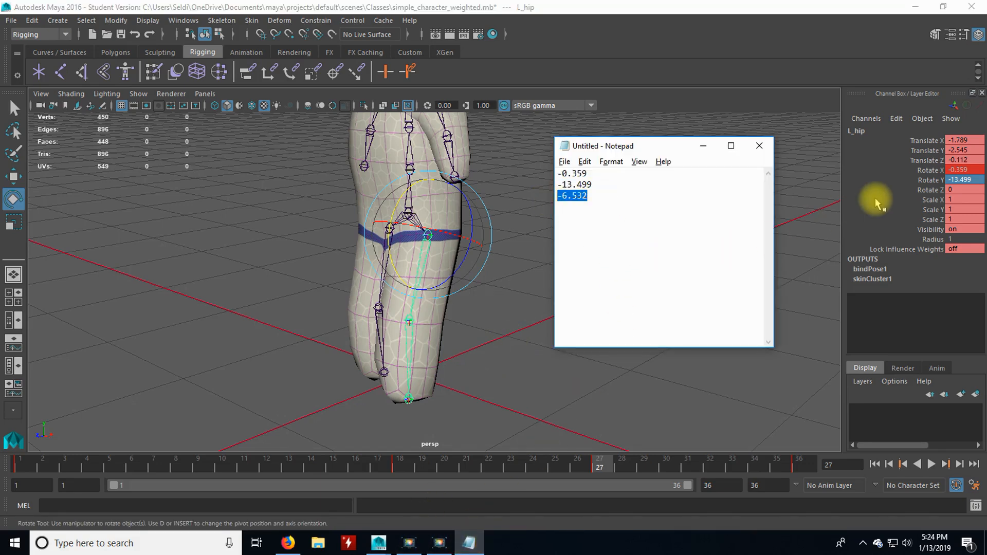
double_click(962, 190)
key(Return)
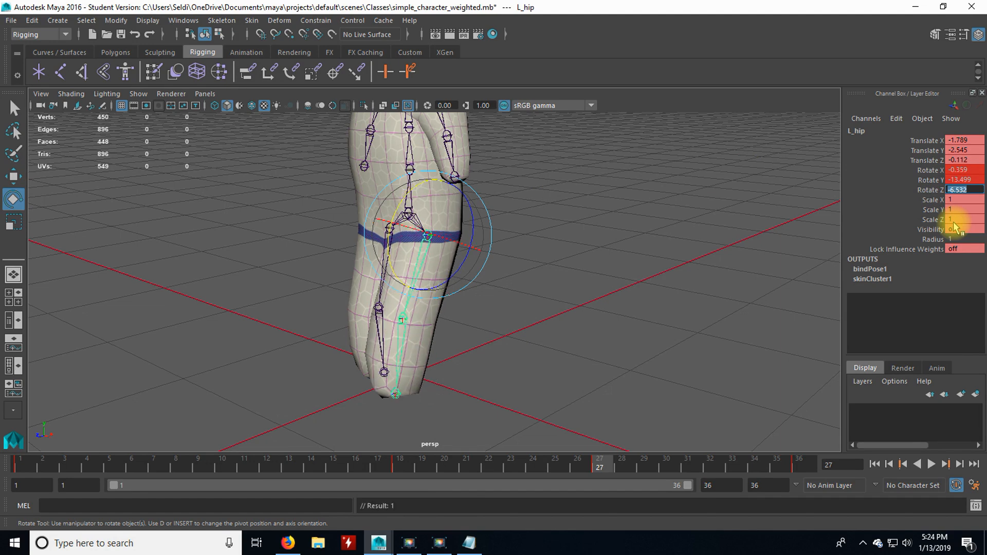
Set L_hip's Rotate Z at frame 27 to 6.532, and rotate the leg inward until Rotate Z is about 1.251
alt+drag(508, 340, 578, 351)
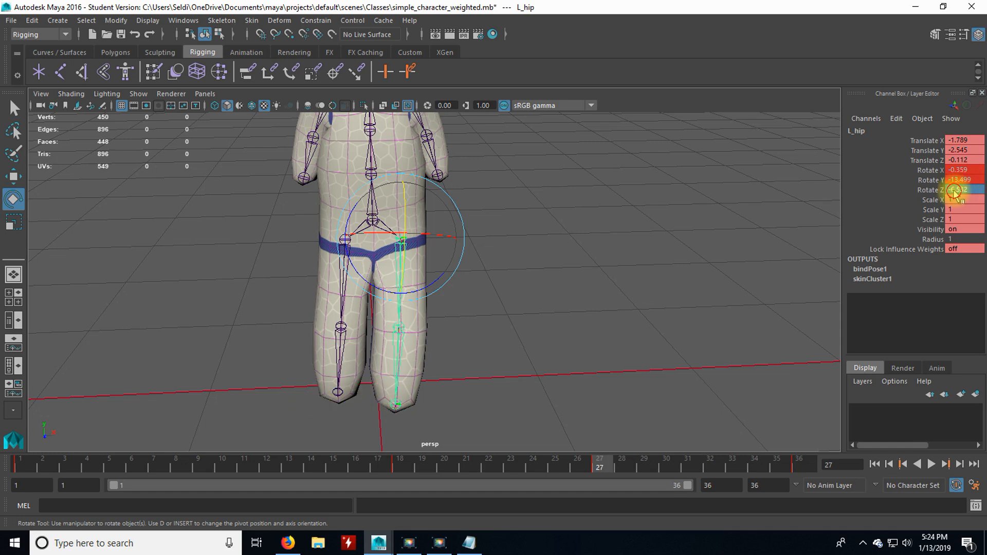
key(Return)
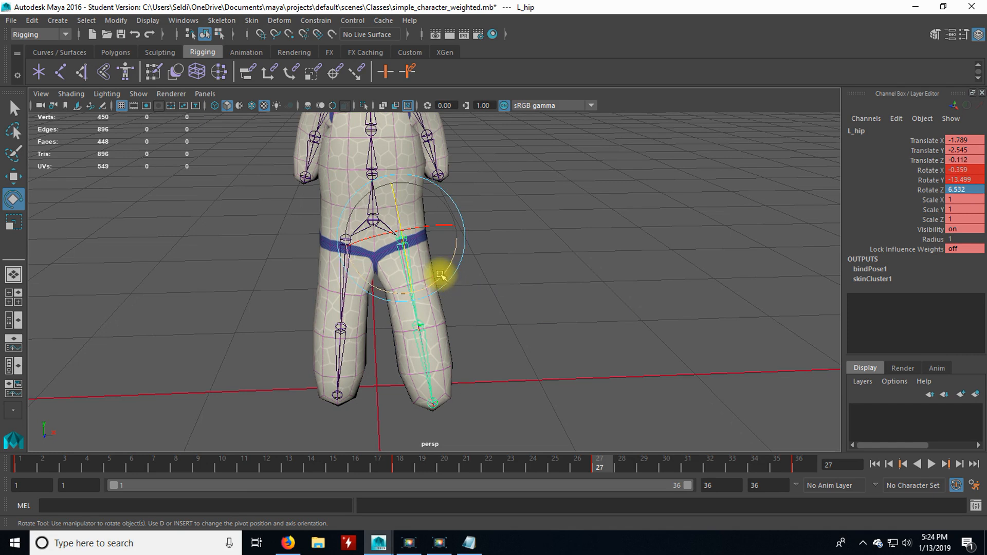
drag(441, 275, 437, 277)
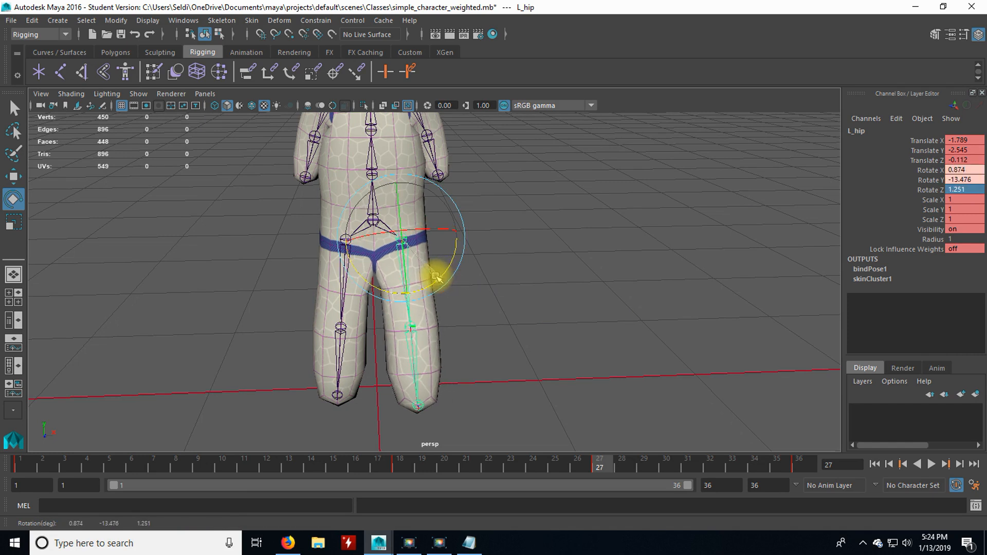
alt+drag(558, 296, 511, 348)
alt+drag(528, 385, 463, 359)
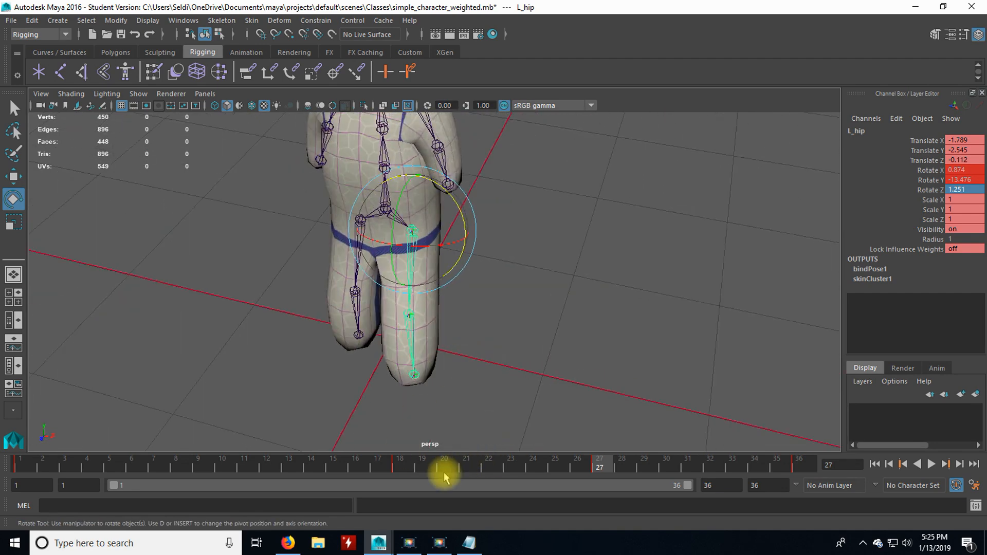
drag(29, 463, 612, 470)
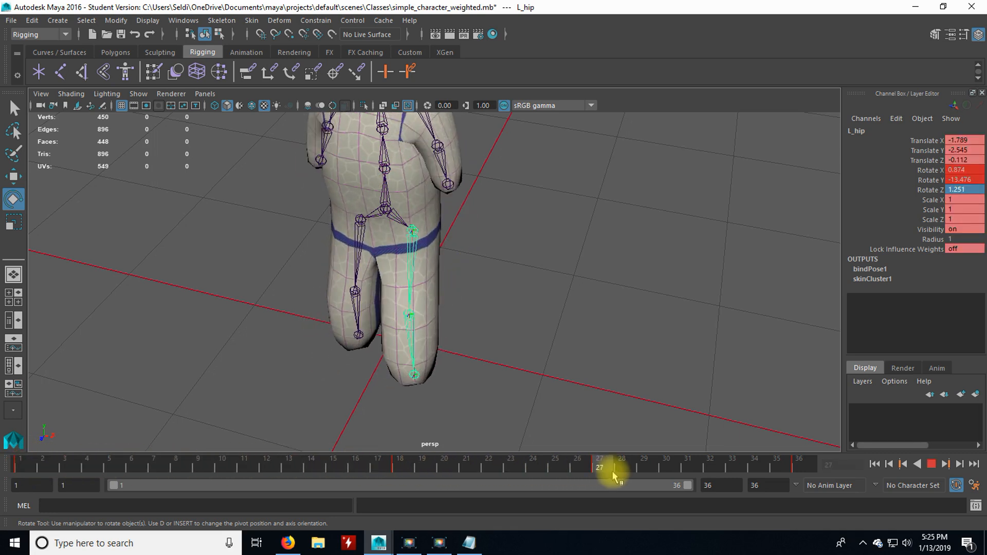
Copy R_knee's Rotate Y value from frame 9 and set L_knee's Rotate Y at frame 27 to 77.573
click(359, 307)
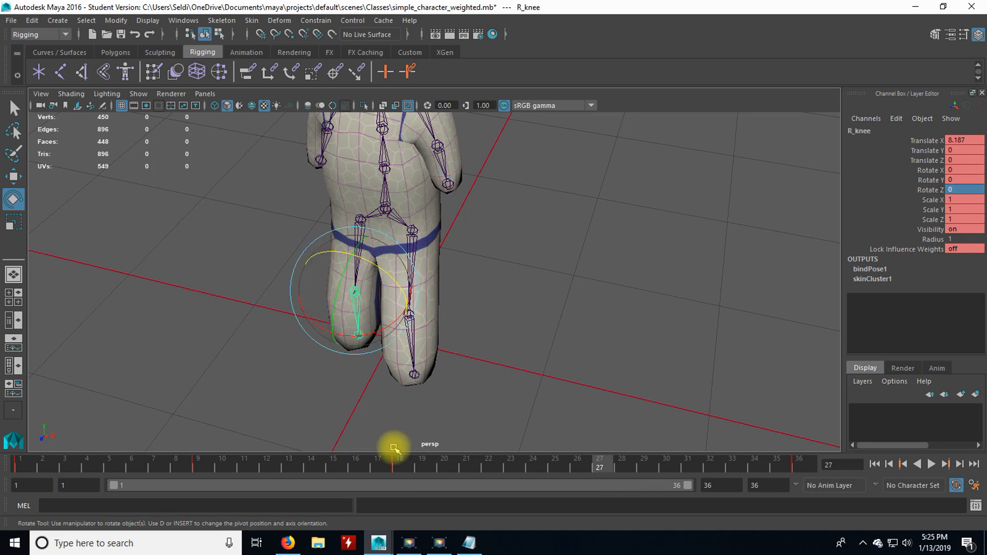
click(199, 466)
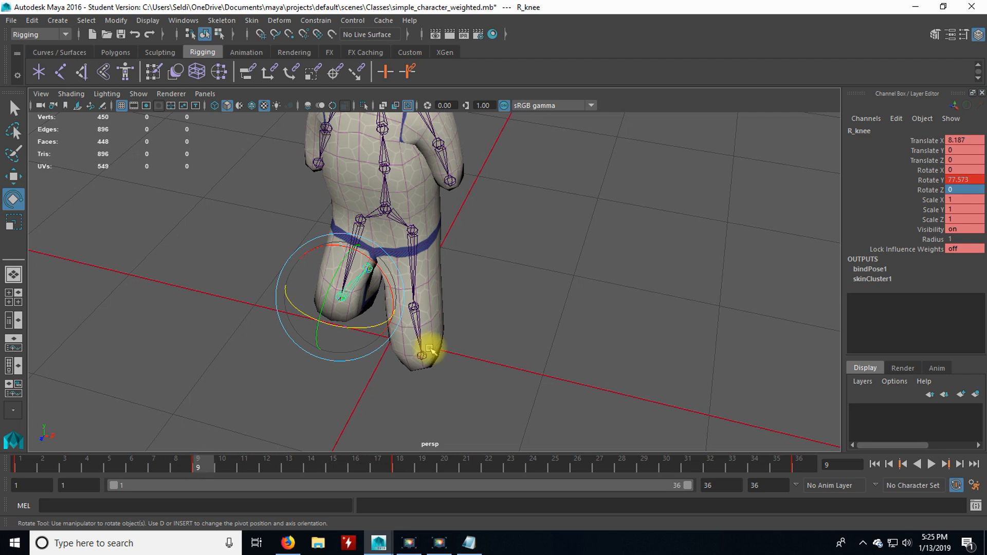
click(937, 180)
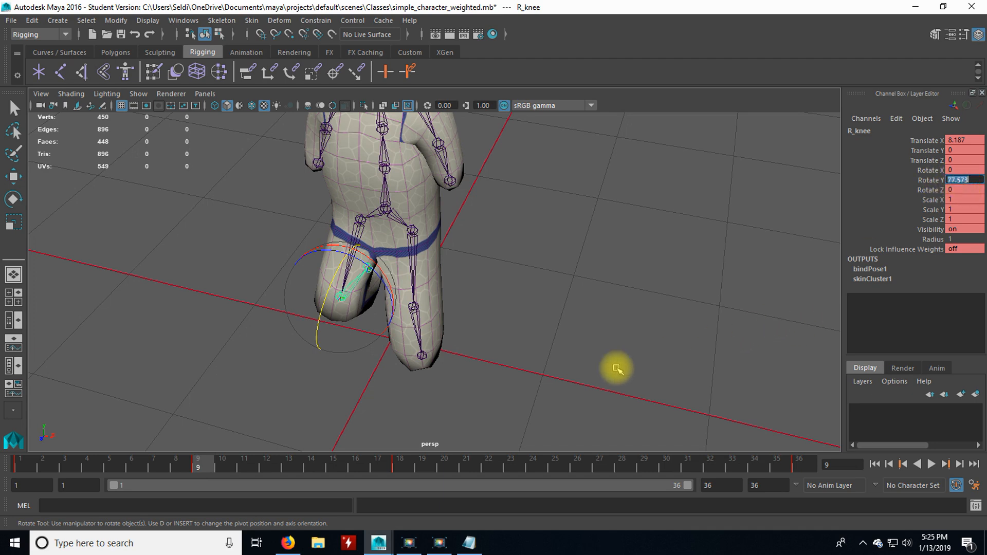
click(600, 463)
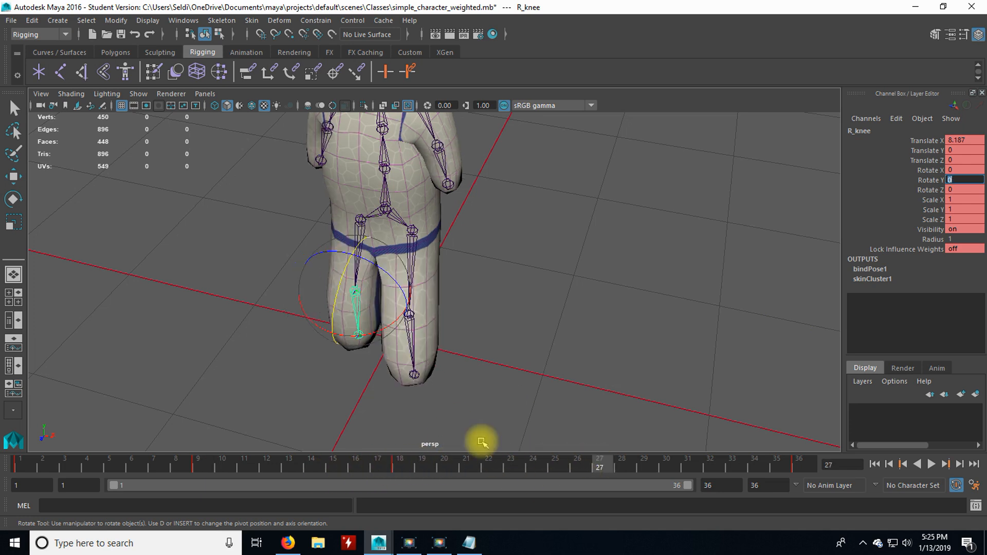
click(413, 345)
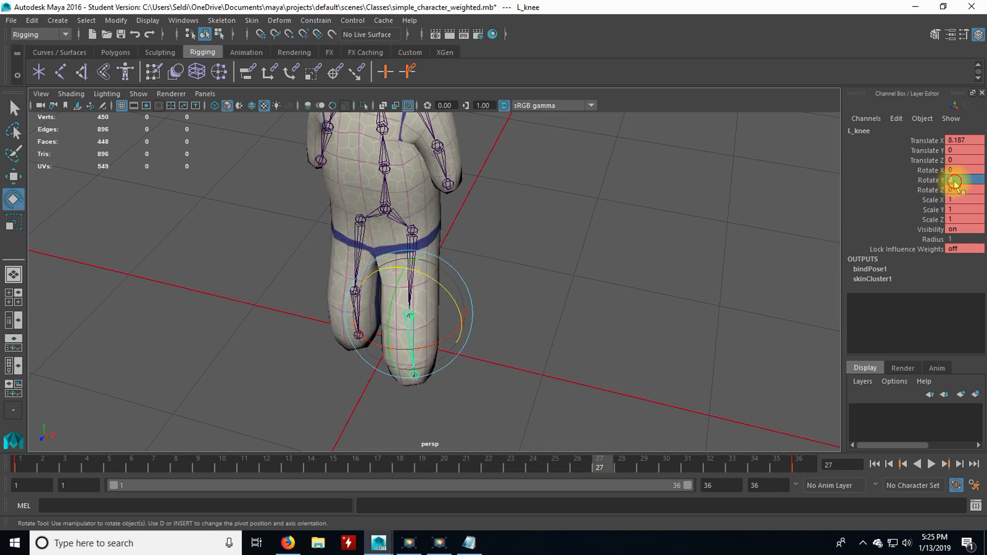
key(Return)
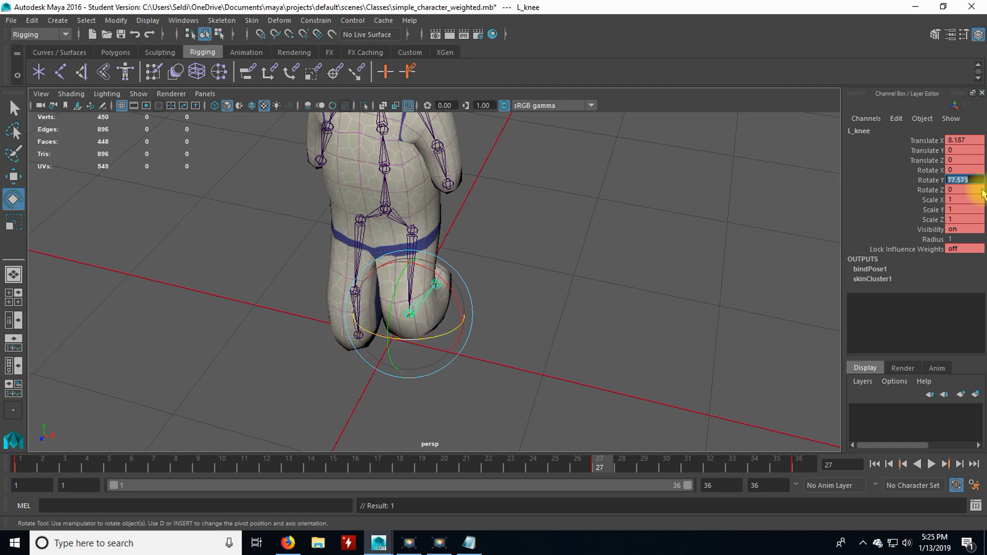
alt+drag(597, 308, 573, 278)
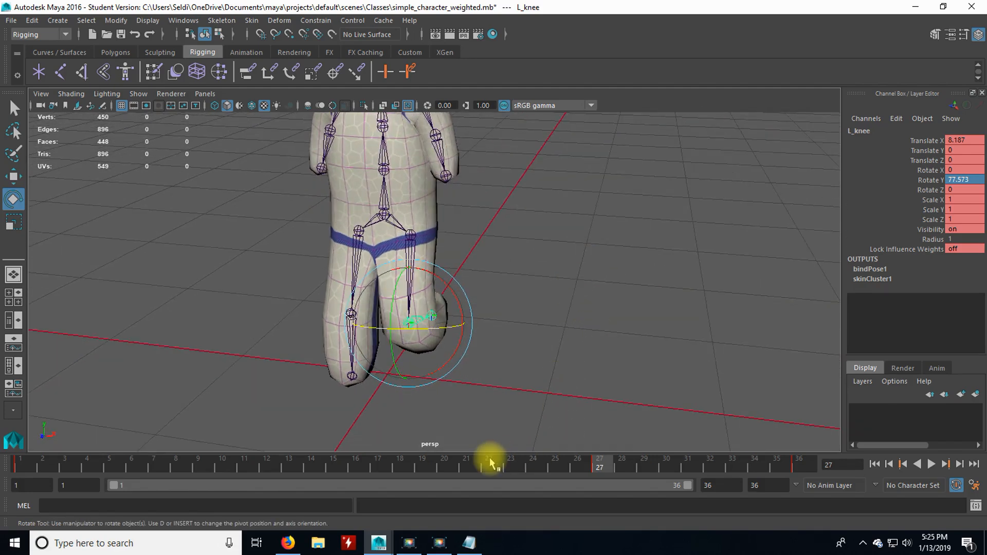
Straighten the left knee at frame 18 by setting L_knee's Rotate Y to 0, and check the motion through frame 36
drag(30, 465, 400, 465)
alt+drag(488, 396, 502, 306)
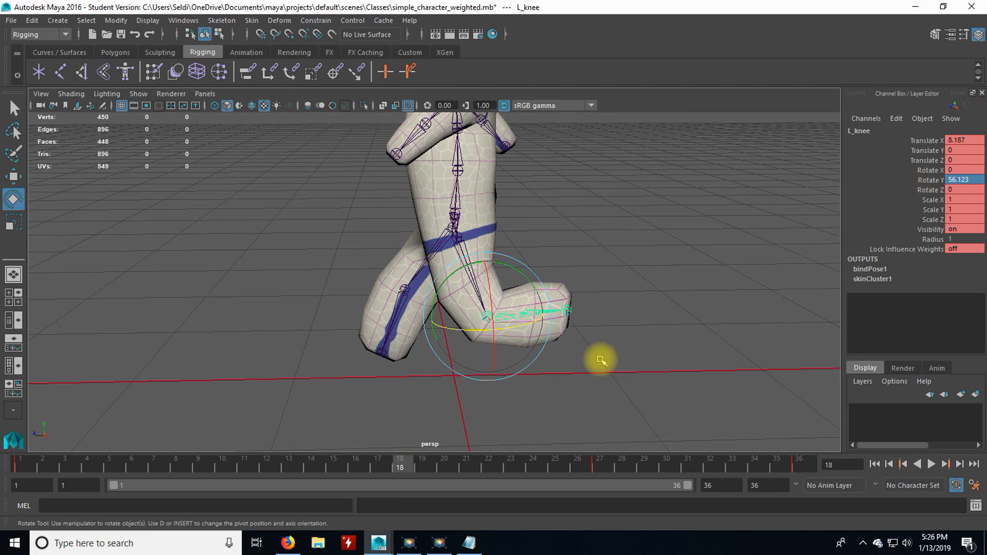
click(965, 178)
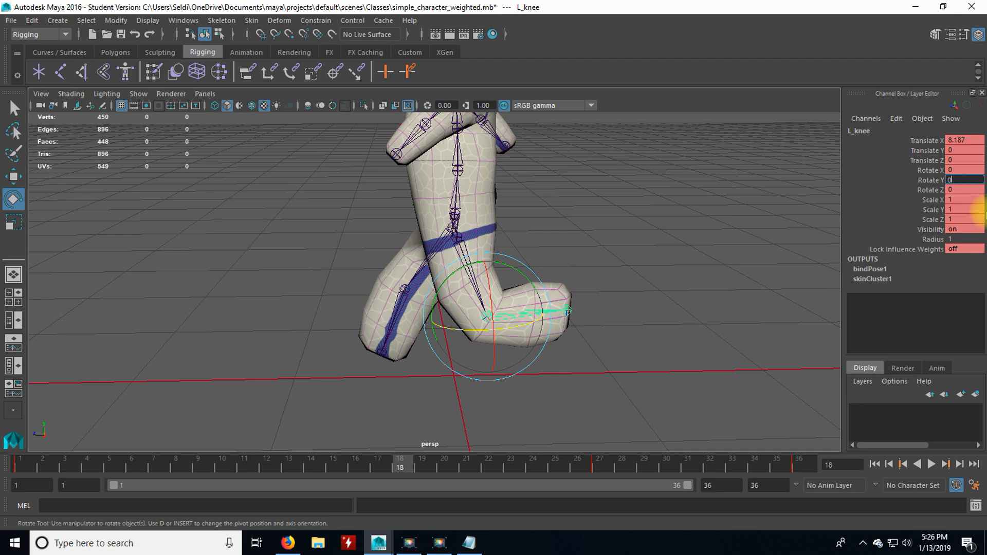
text(0)
key(Return)
alt+drag(595, 391, 659, 391)
drag(409, 465, 799, 478)
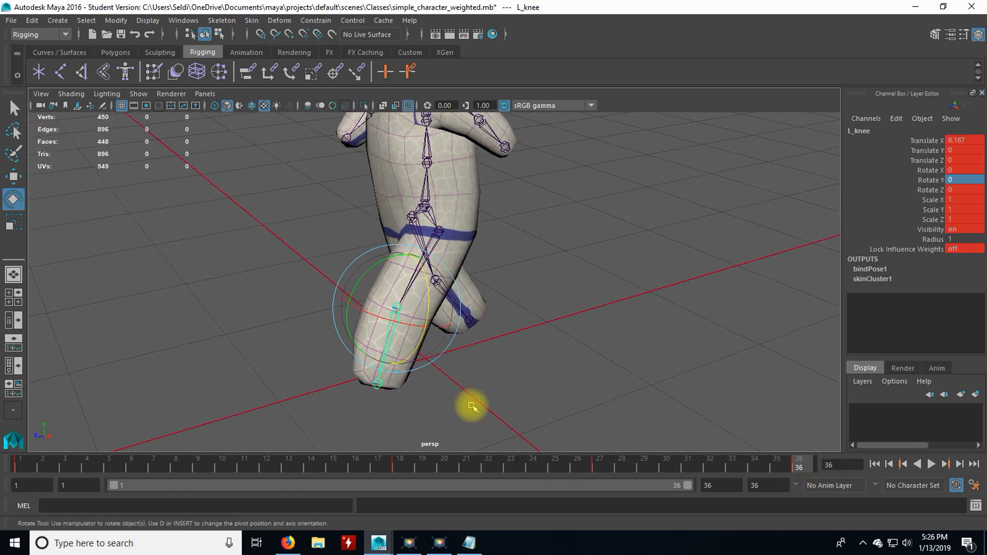
Play back the walk cycle and examine the whole character's motion from the side and the front
click(932, 464)
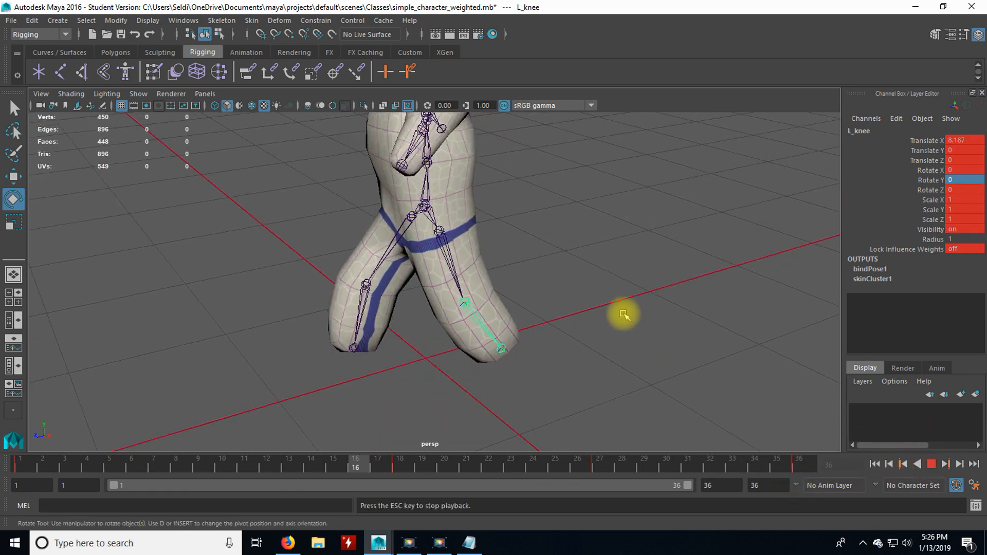
alt+middle_drag(579, 253, 595, 320)
scroll(595, 321, down, 3)
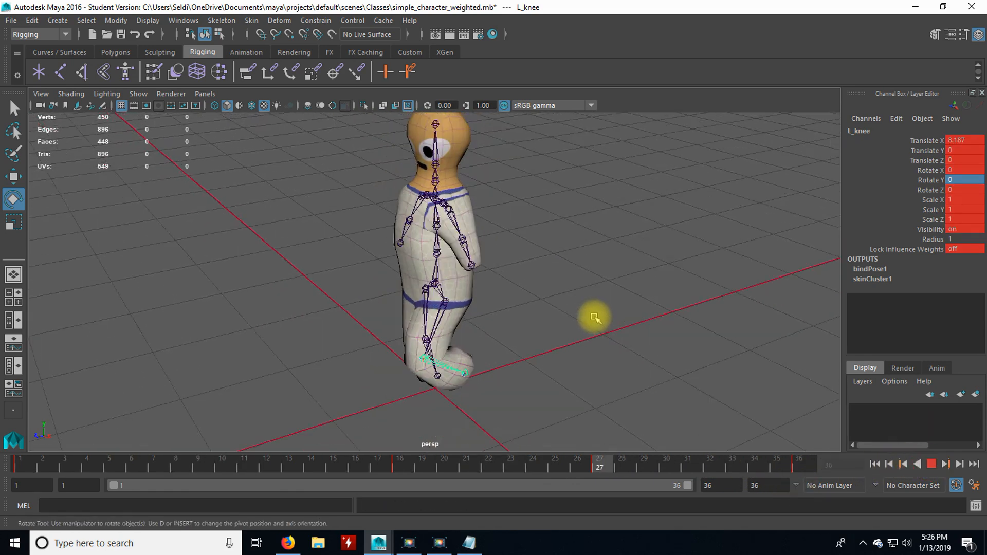
alt+middle_drag(573, 267, 568, 295)
alt+drag(505, 370, 578, 379)
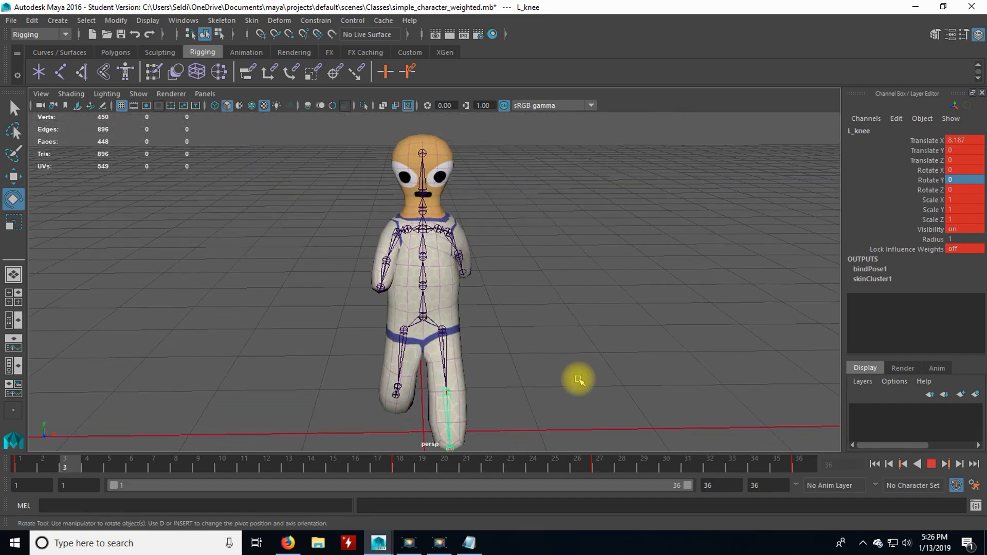
alt+middle_drag(563, 389, 524, 358)
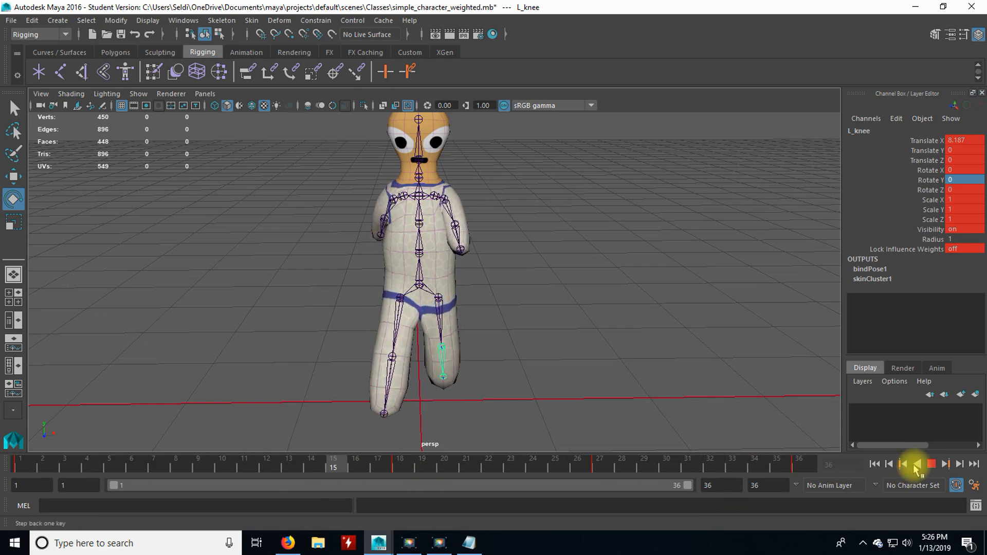
click(931, 464)
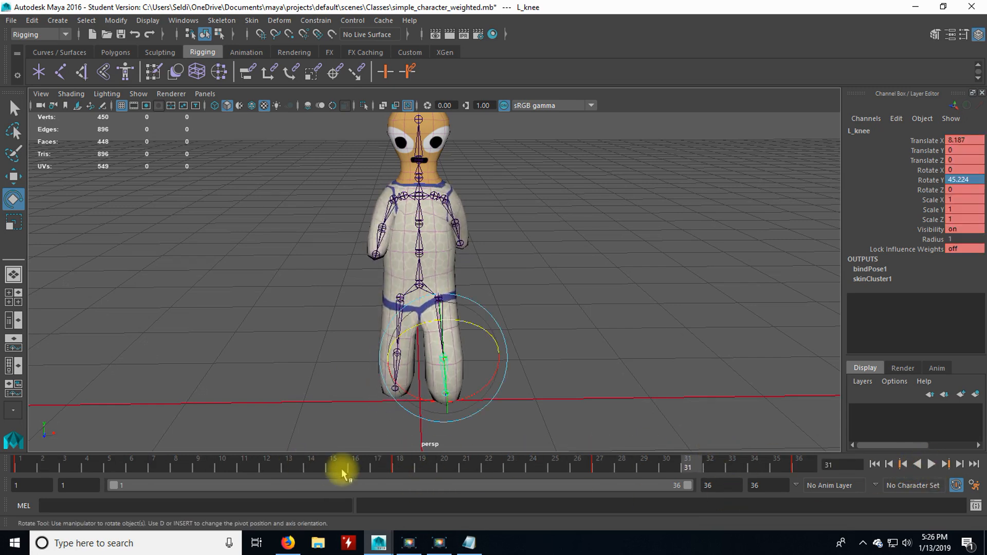
At frame 9, set the R_hip joint's Rotate Z to 1.251, copied from L_hip at frame 27
key(alt+v)
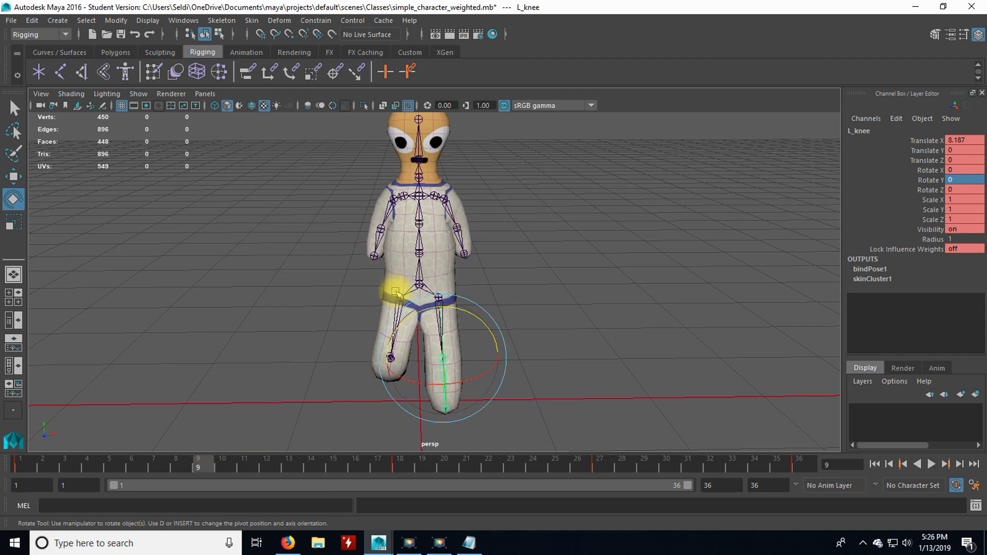
click(396, 292)
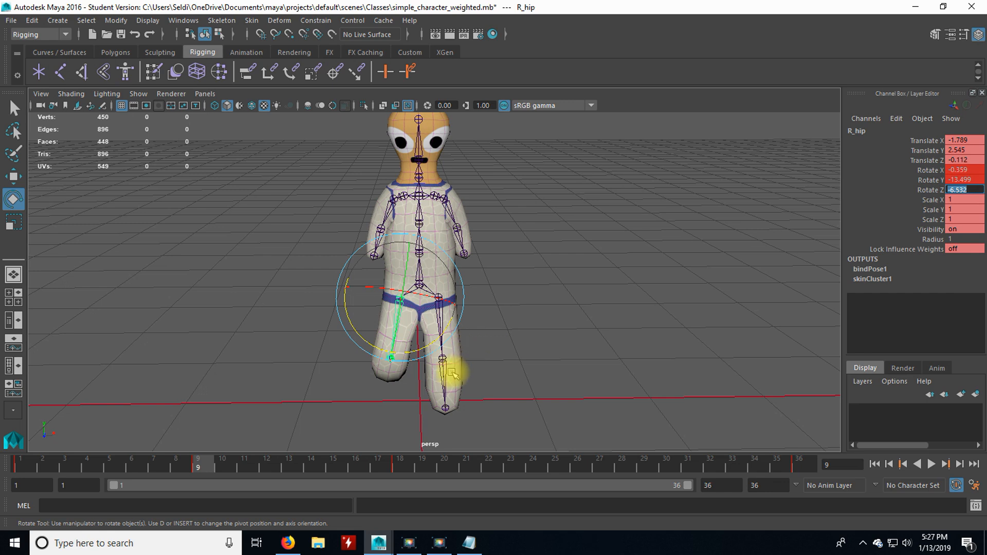
click(469, 307)
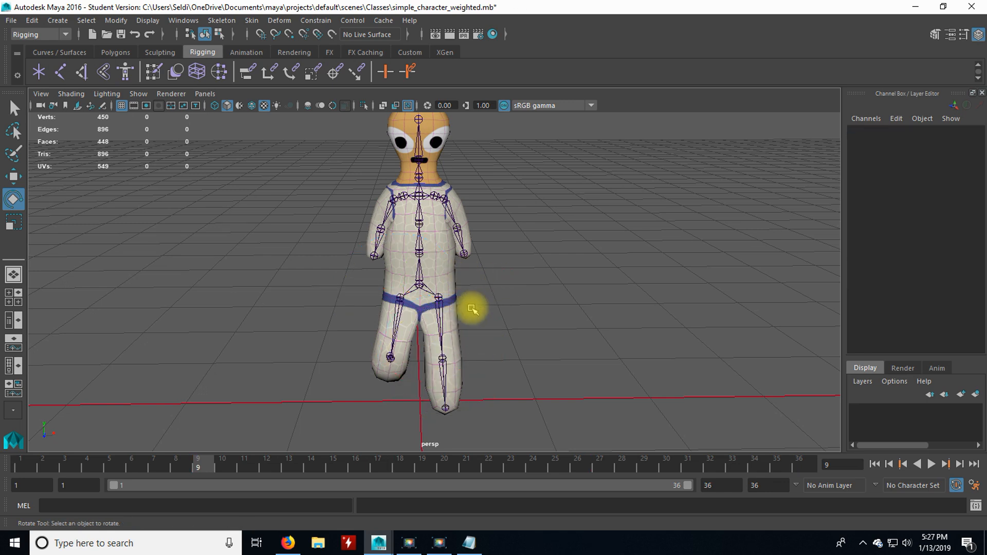
click(601, 466)
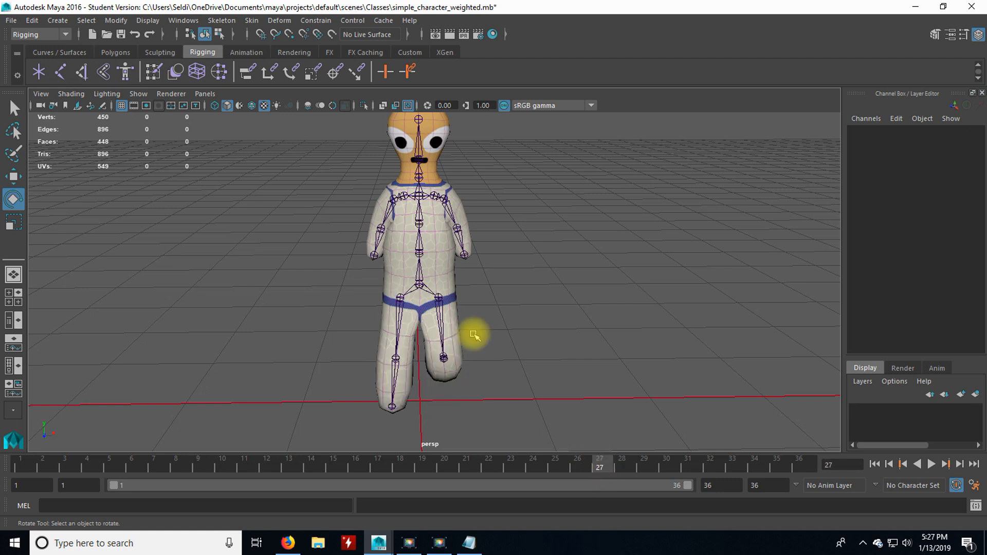
click(440, 302)
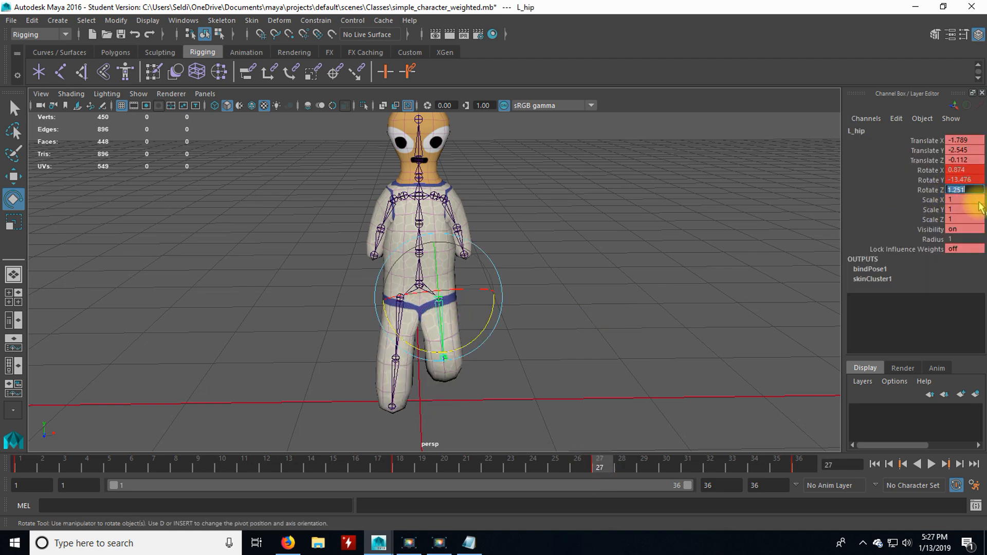
click(208, 468)
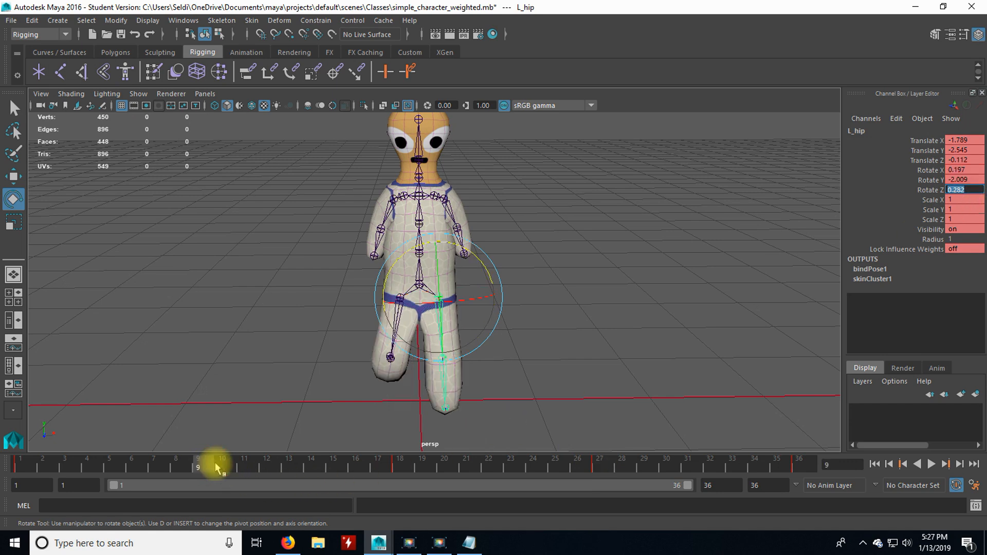
click(349, 366)
click(396, 303)
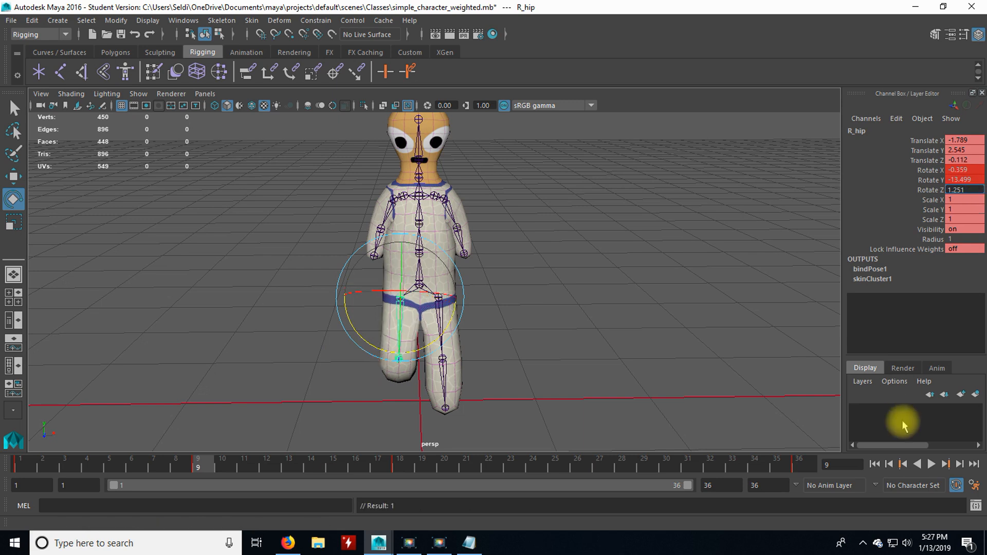
Replay the walk cycle and examine the leg motion from the front, back and side
click(932, 465)
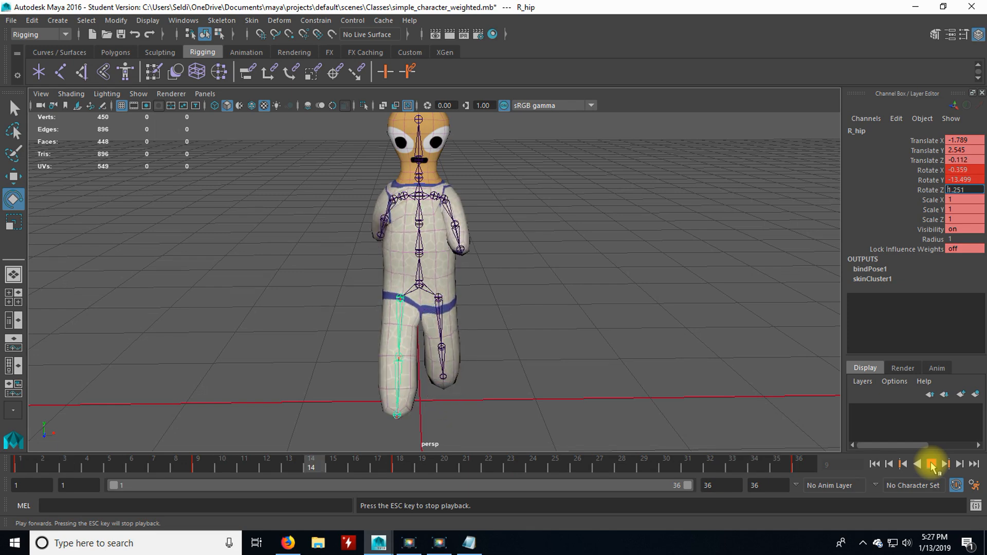
alt+drag(545, 359, 299, 360)
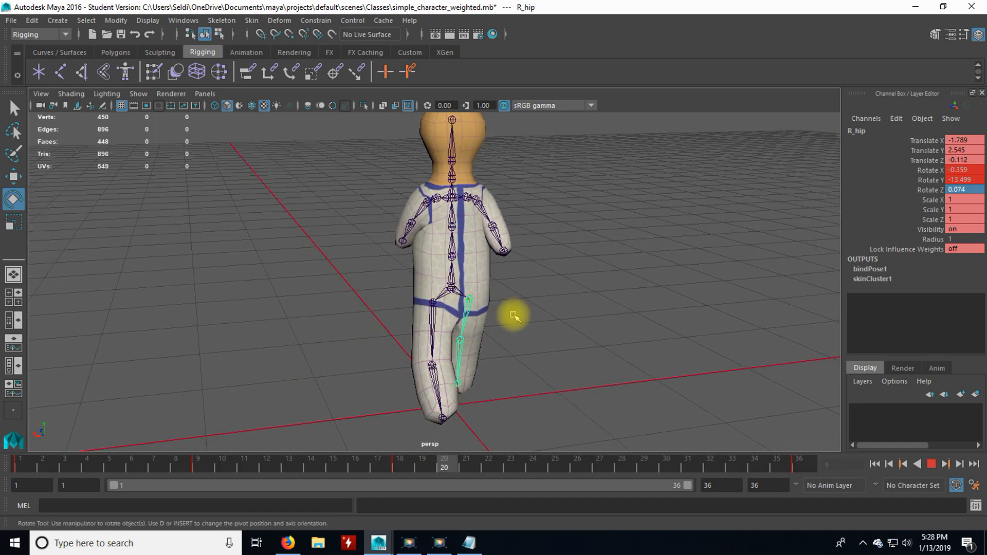
alt+drag(456, 328, 482, 311)
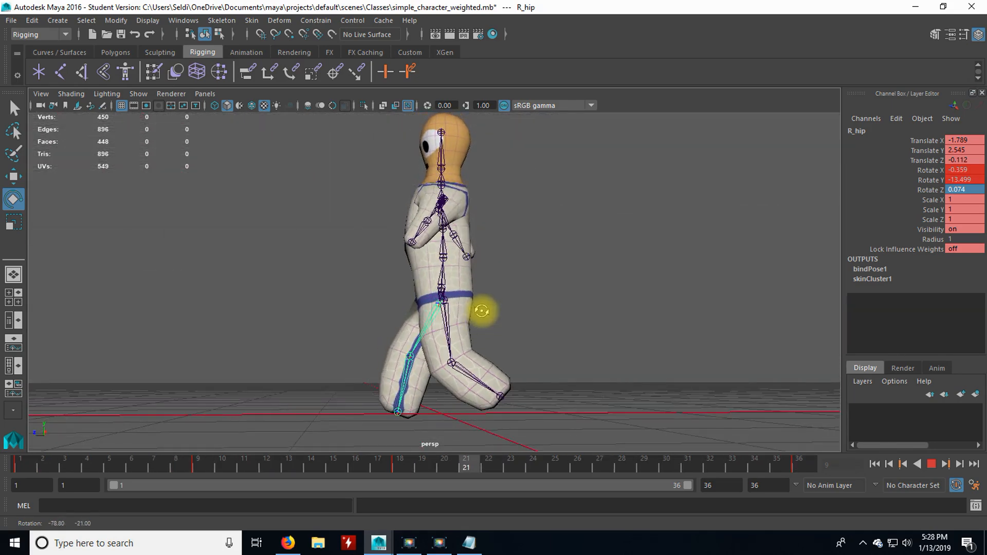
alt+drag(482, 311, 490, 331)
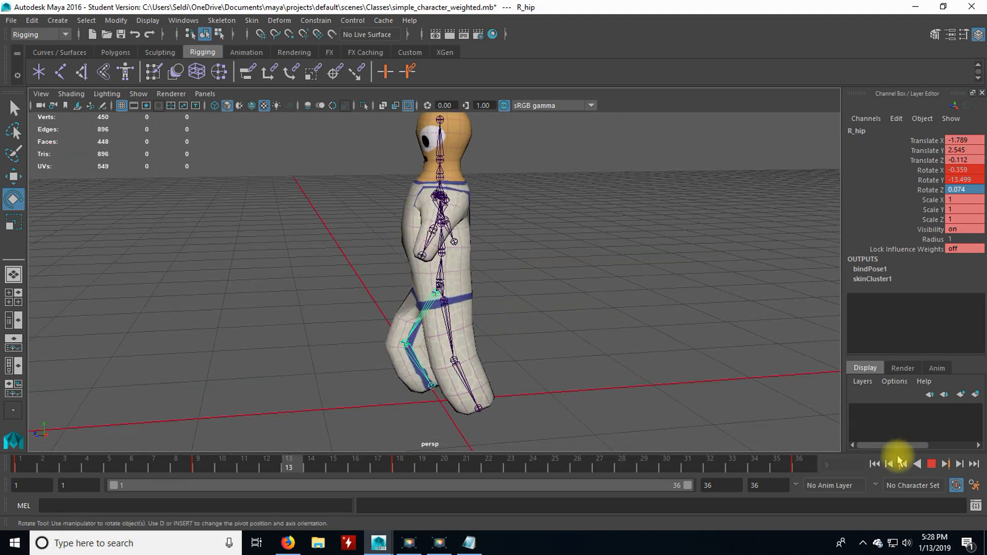
click(932, 464)
alt+drag(590, 364, 563, 346)
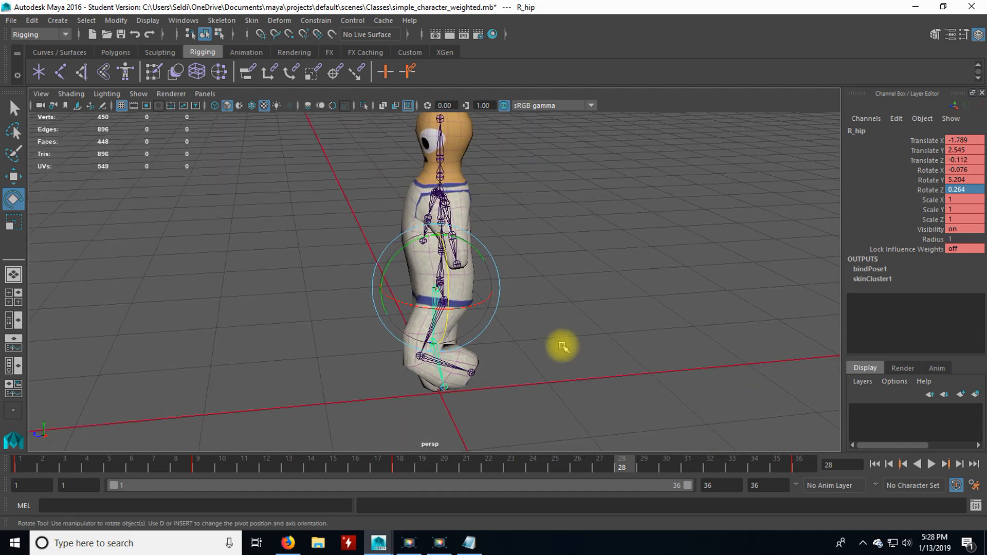
click(26, 467)
key(alt+v)
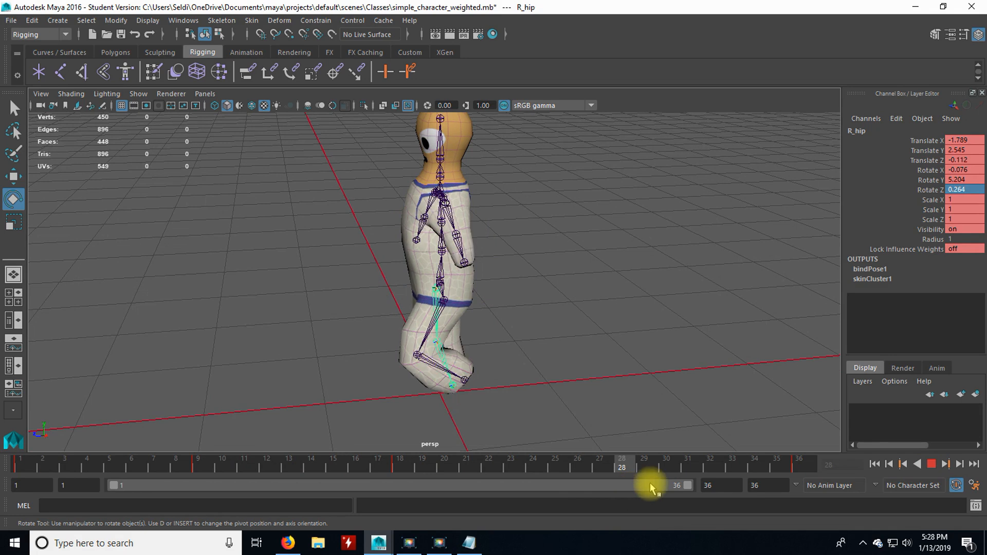
Stop the playback and examine the character's arm poses at frames 36, 9 and 1 from several angles
click(802, 462)
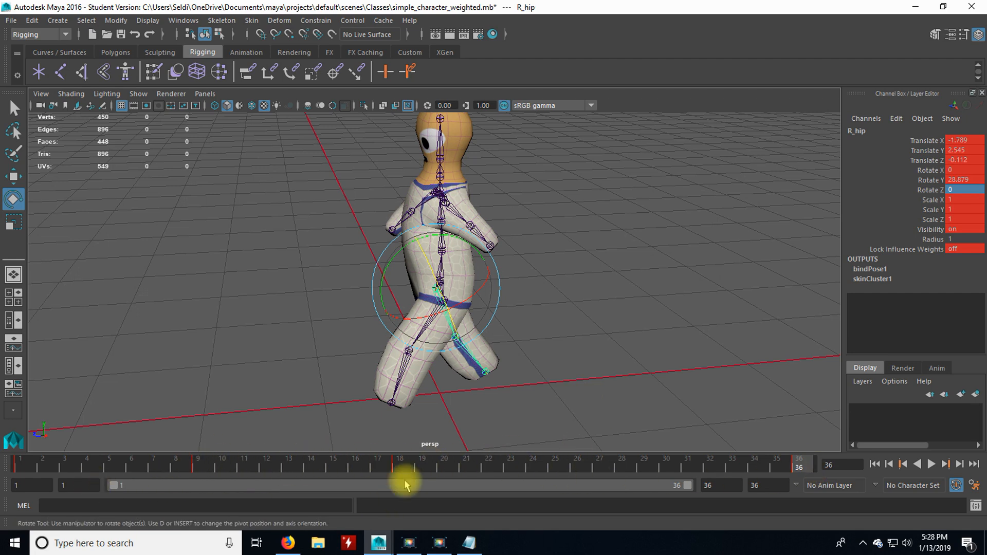
scroll(562, 366, up, 2)
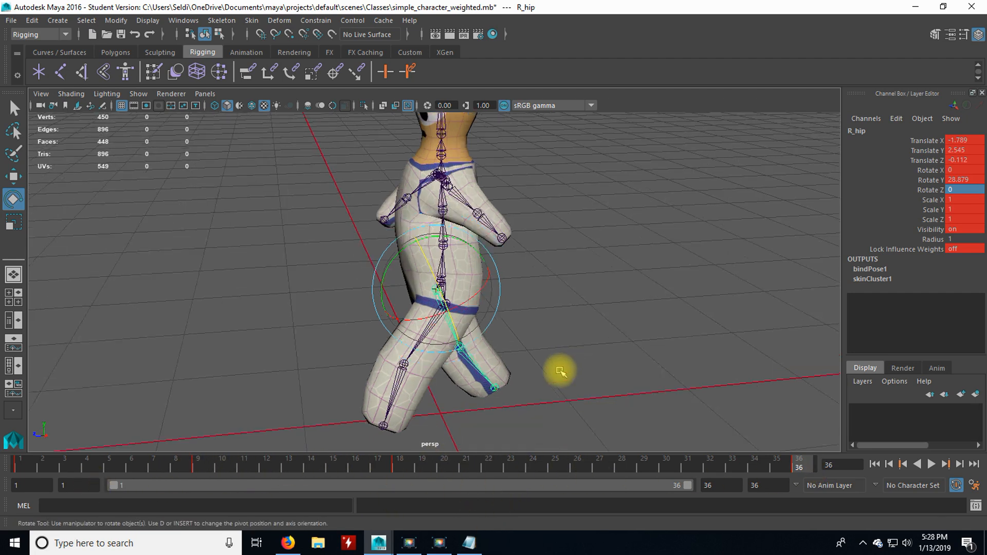
scroll(571, 287, up, 3)
alt+middle_drag(608, 240, 602, 337)
alt+drag(559, 368, 572, 364)
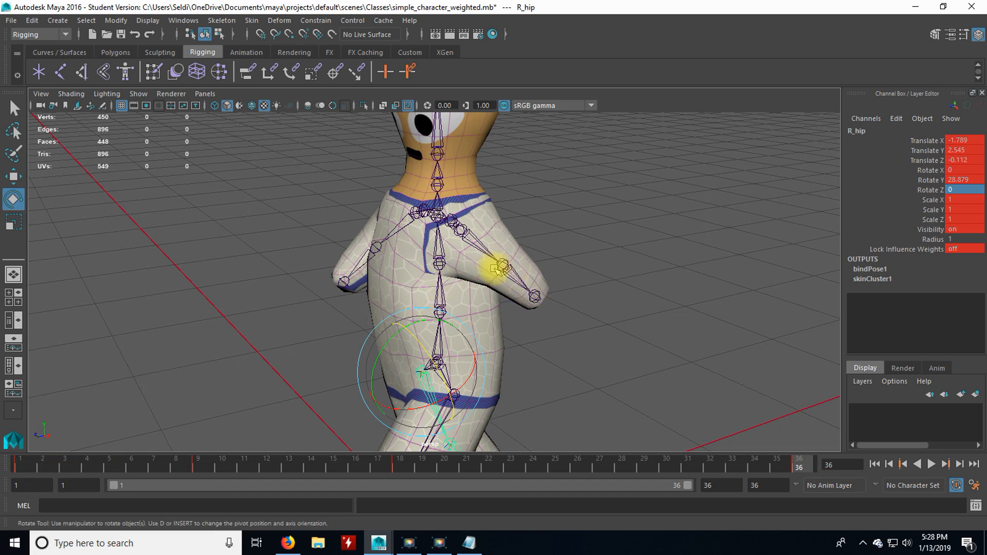
alt+drag(218, 296, 293, 298)
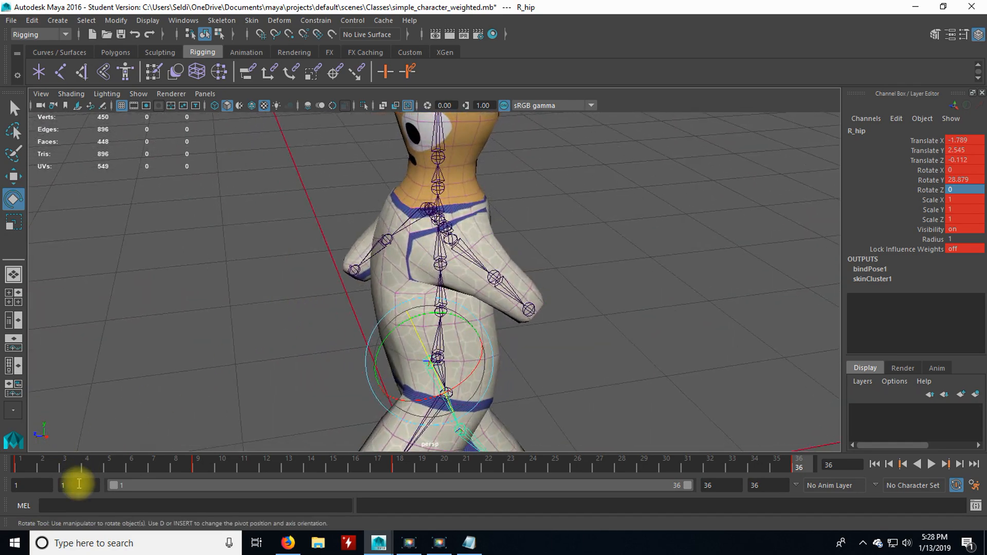
click(205, 466)
alt+drag(229, 355, 279, 375)
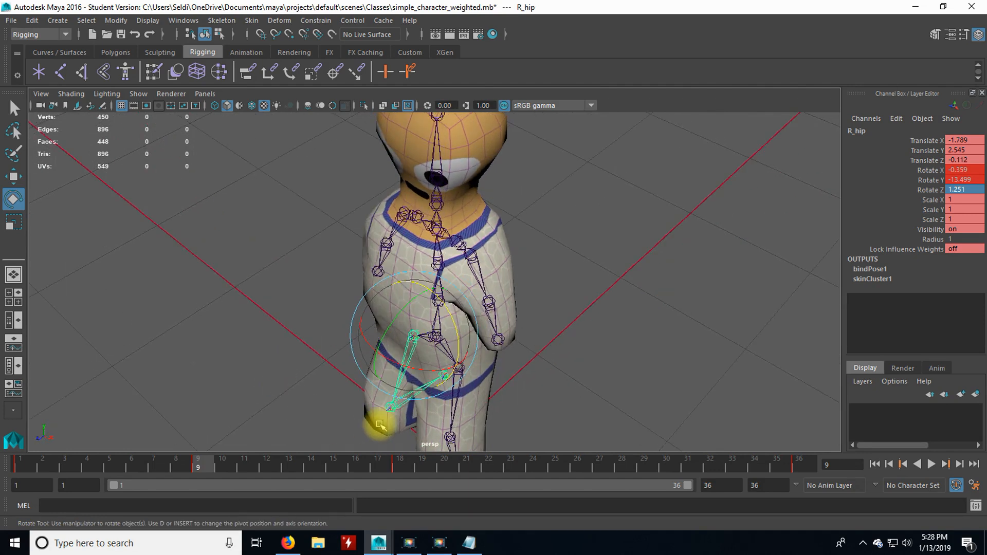
click(24, 468)
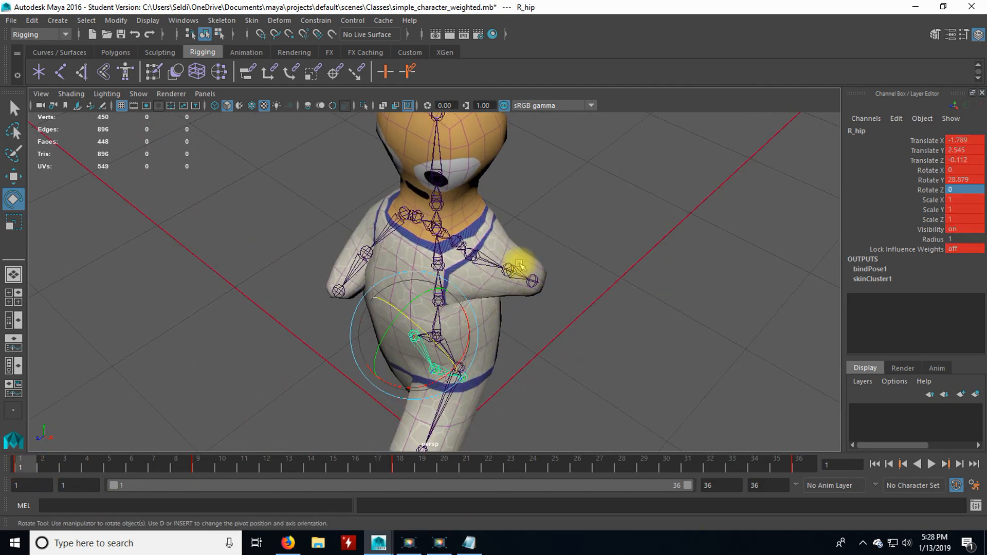
At frame 6, bend the left elbow by rotating L_elbow to about -31.3 in Y, and key the pose
click(484, 261)
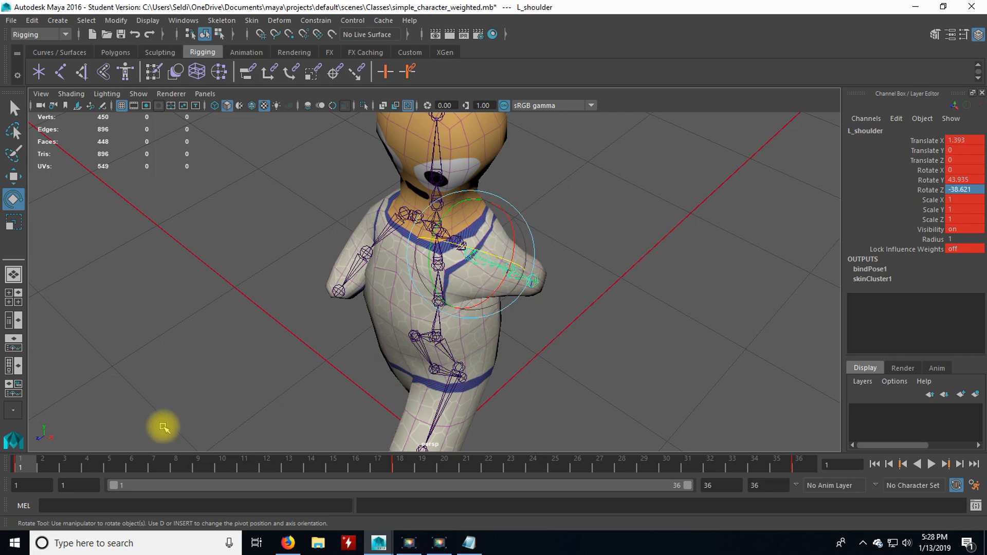
drag(33, 469, 132, 467)
alt+drag(194, 412, 155, 392)
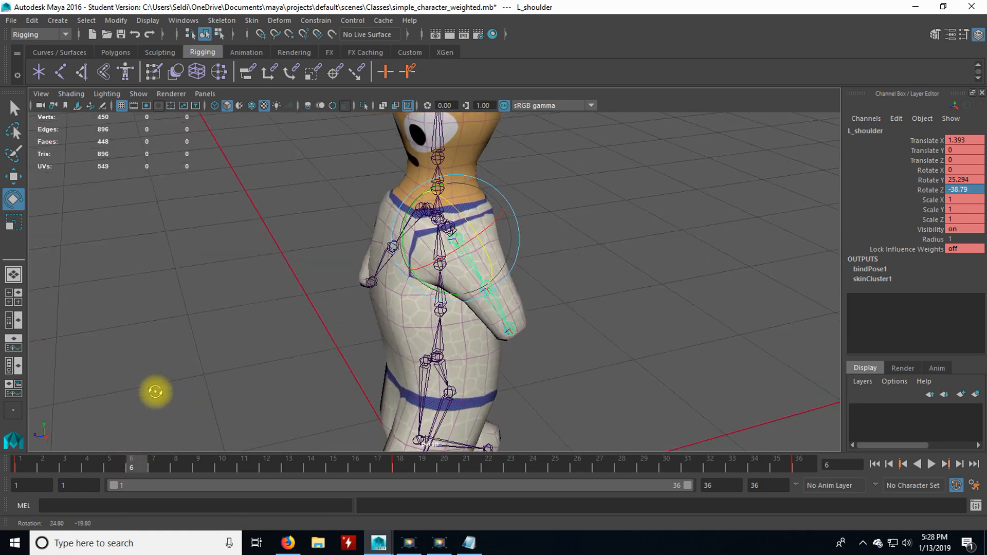
click(500, 309)
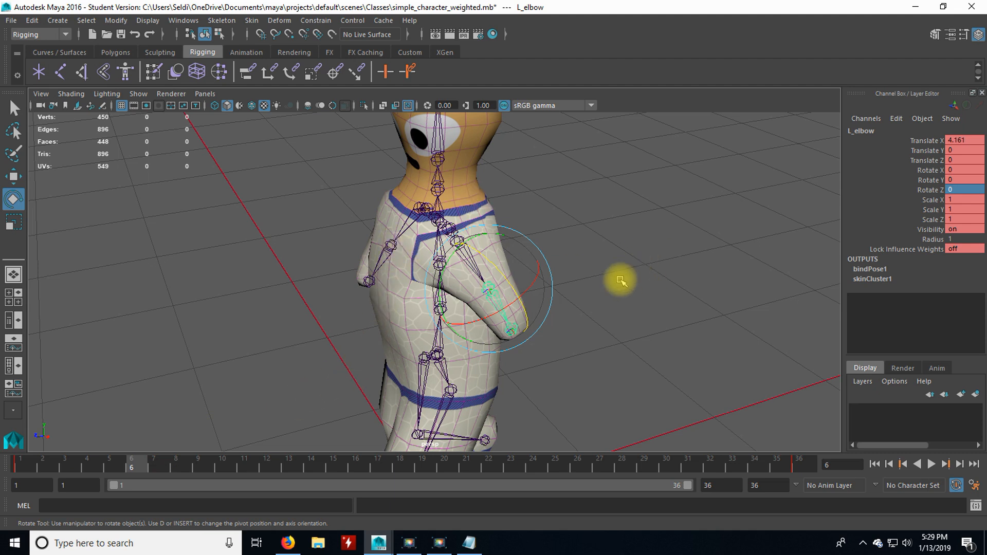
mouse_move(450, 291)
mouse_down()
mouse_move(439, 293)
mouse_move(438, 261)
mouse_up()
key(s)
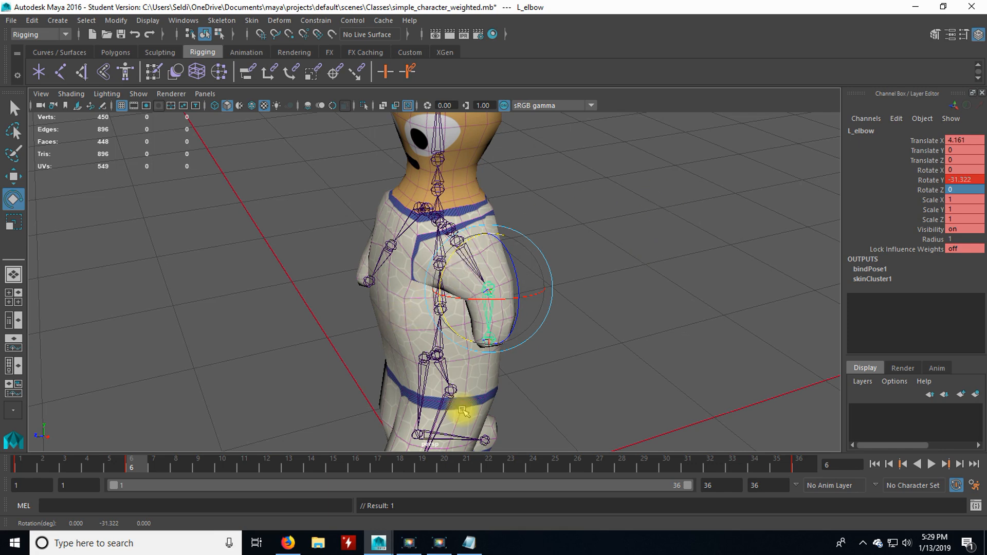
Straighten the left elbow at frame 18 by setting L_elbow's Rotate Y to 0, and check the motion from frame 1
mouse_move(555, 357)
alt+mouse_down()
mouse_move(646, 346)
mouse_move(547, 353)
alt+mouse_up()
click(33, 463)
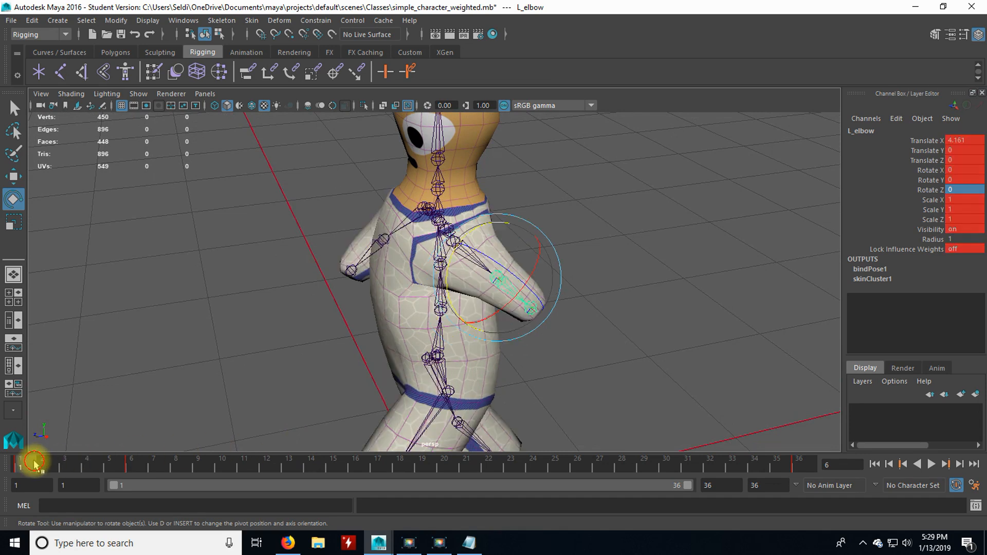
drag(35, 465, 400, 468)
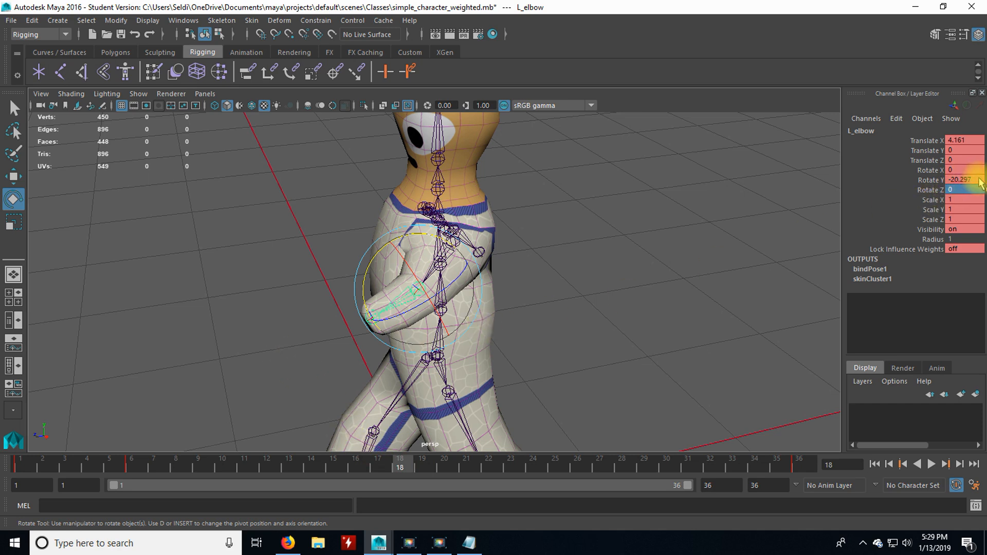
text(0)
key(Return)
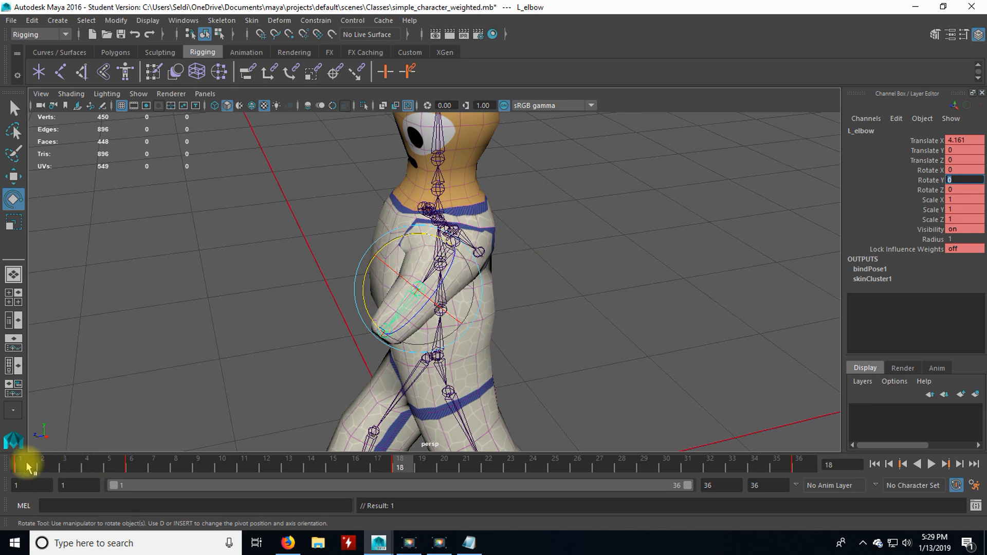
drag(28, 465, 401, 469)
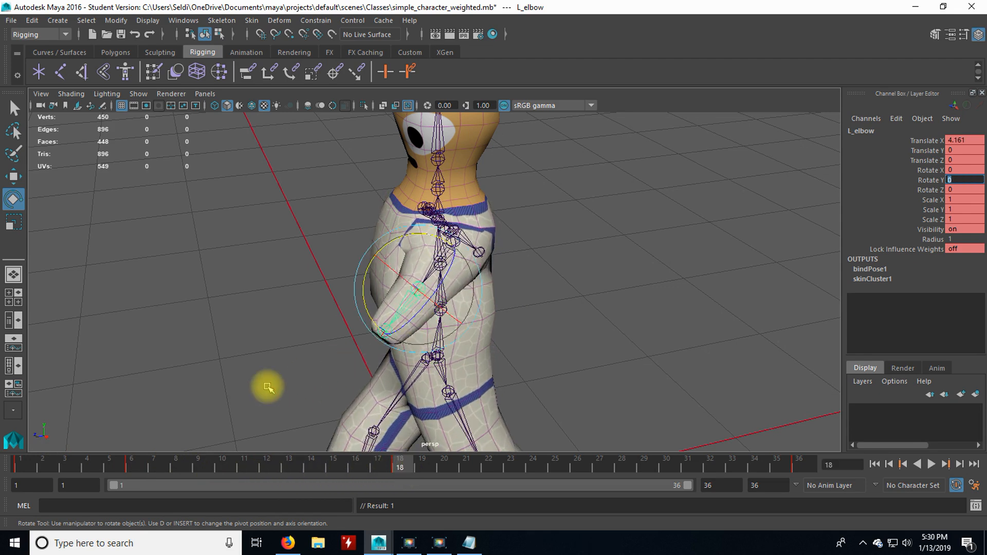
At frame 6, bend the right elbow by rotating R_elbow to about -27.3 in Y, and key it
alt+drag(194, 359, 233, 393)
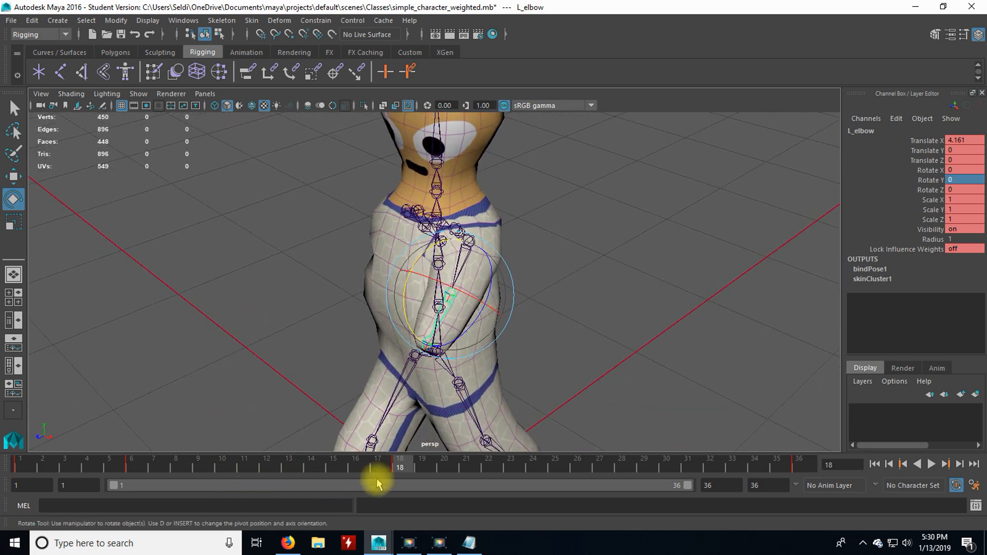
click(132, 466)
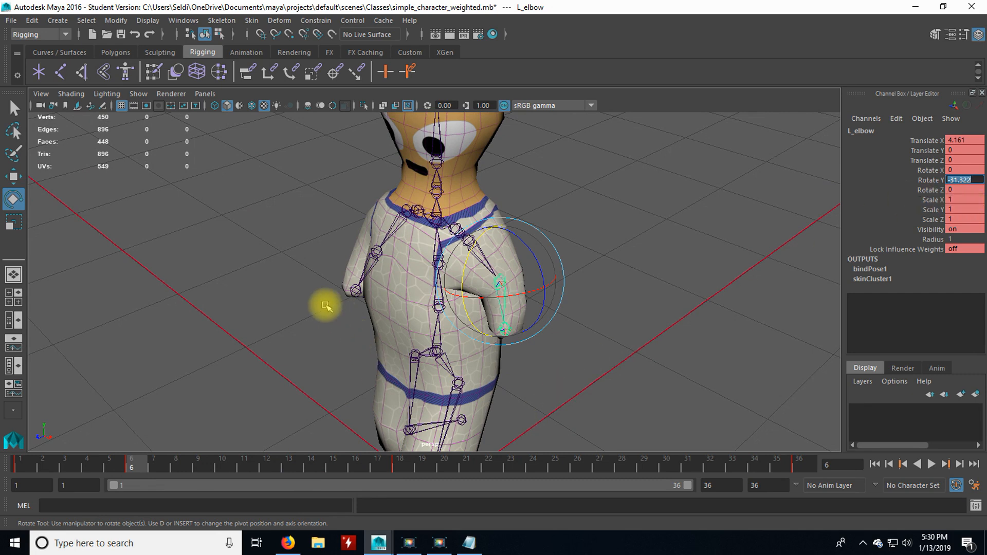
alt+drag(226, 325, 372, 306)
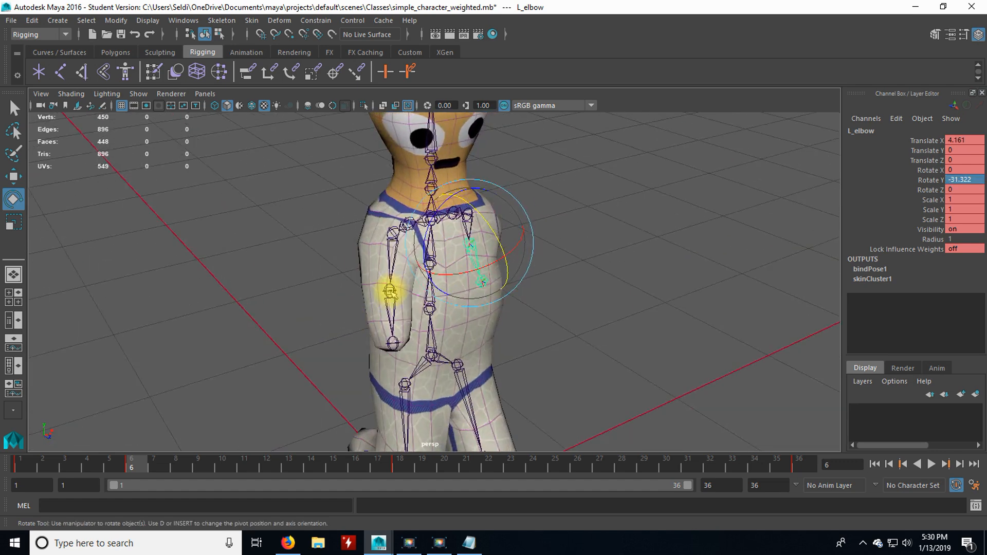
click(389, 291)
alt+drag(242, 354, 288, 361)
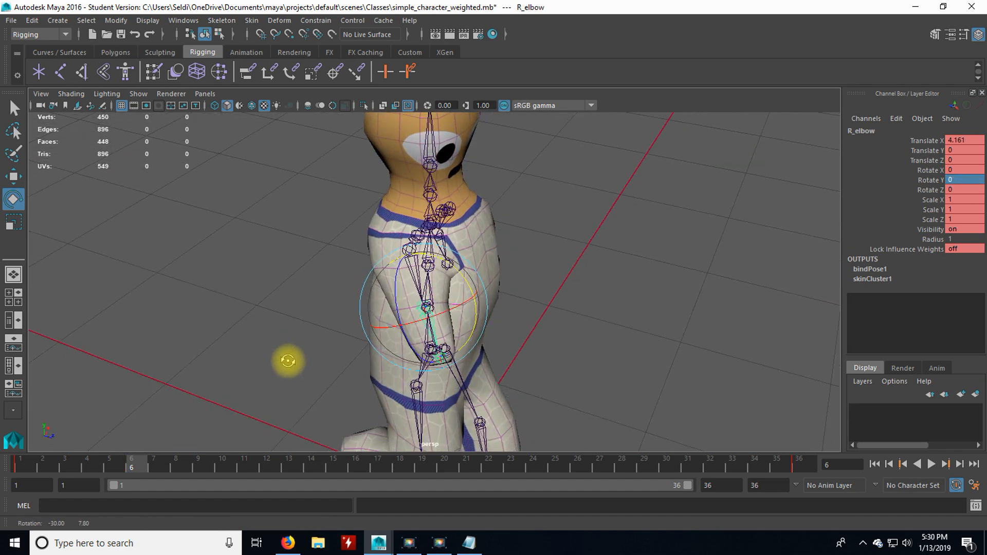
click(31, 465)
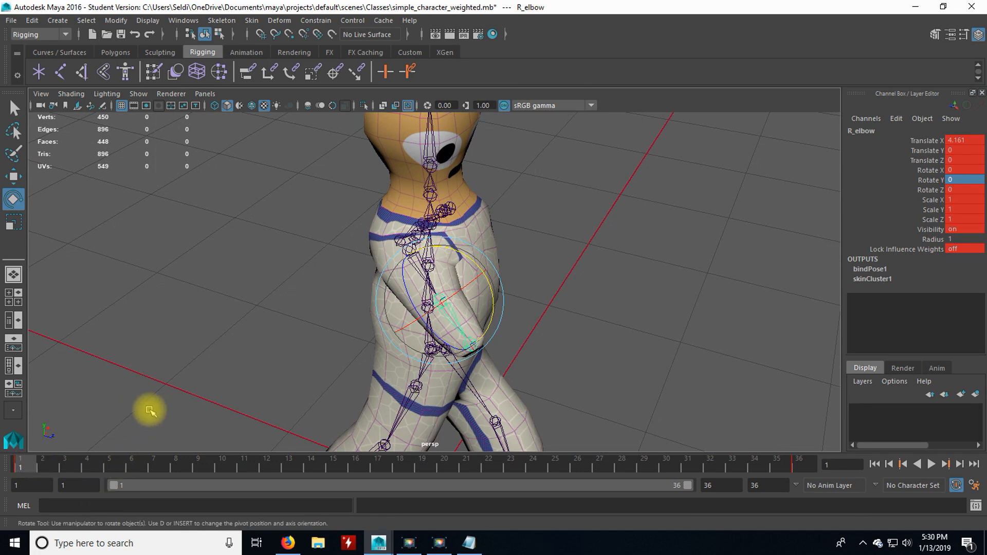
alt+drag(194, 374, 241, 364)
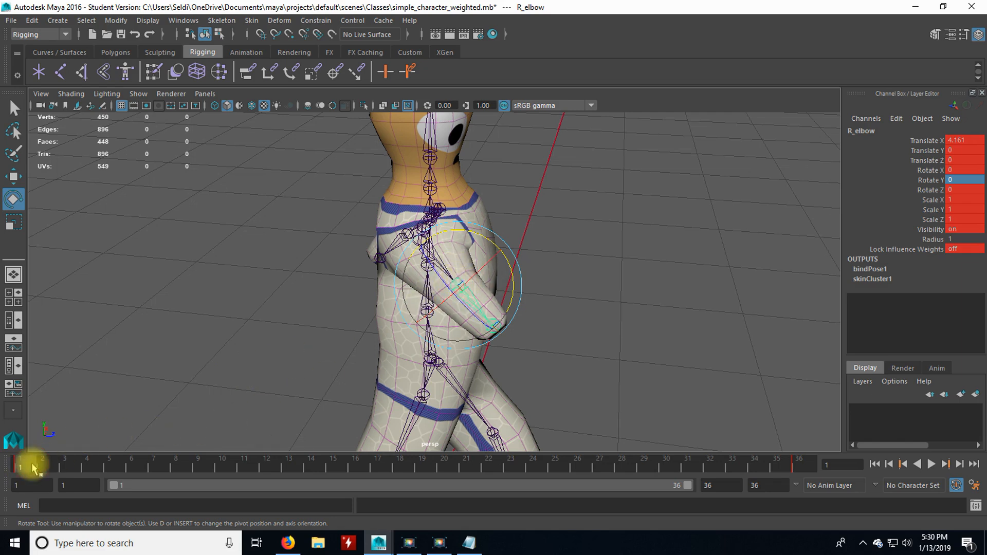
key(alt+v)
mouse_move(125, 469)
mouse_down()
mouse_move(45, 456)
mouse_move(32, 464)
mouse_move(132, 465)
mouse_up()
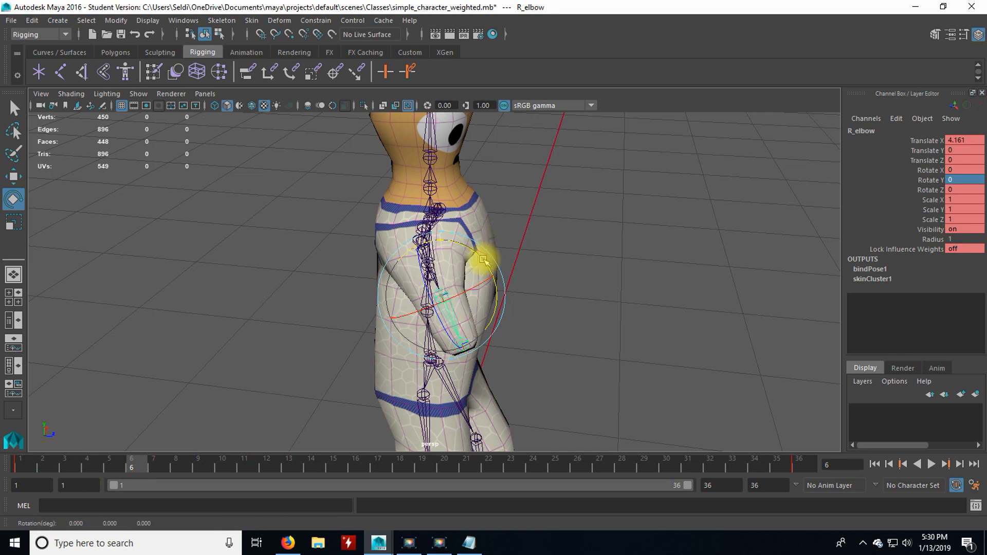
drag(482, 257, 471, 233)
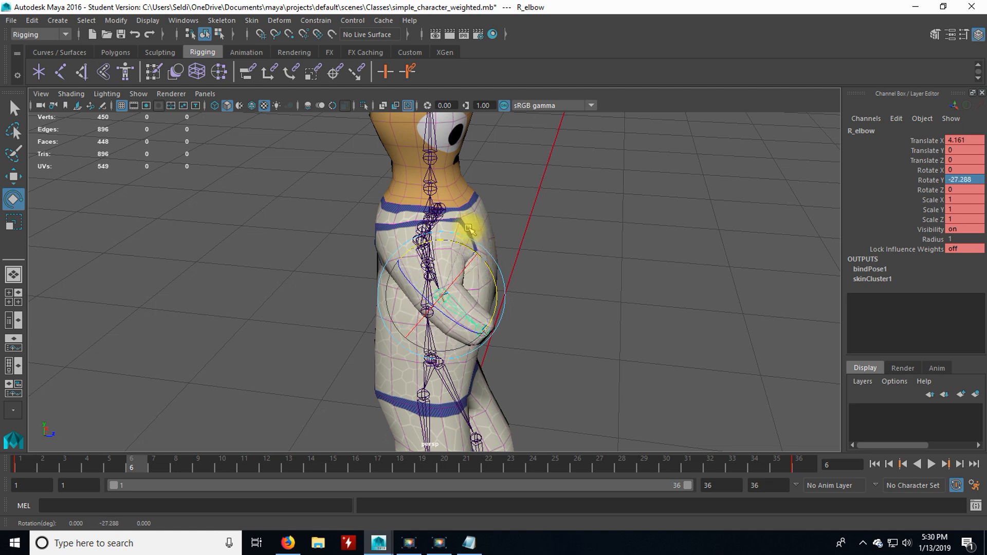
Compare the arm motion between frames 1 and 18, and set R_elbow's Rotate Y to 0 at frame 18
click(18, 467)
drag(18, 467, 175, 471)
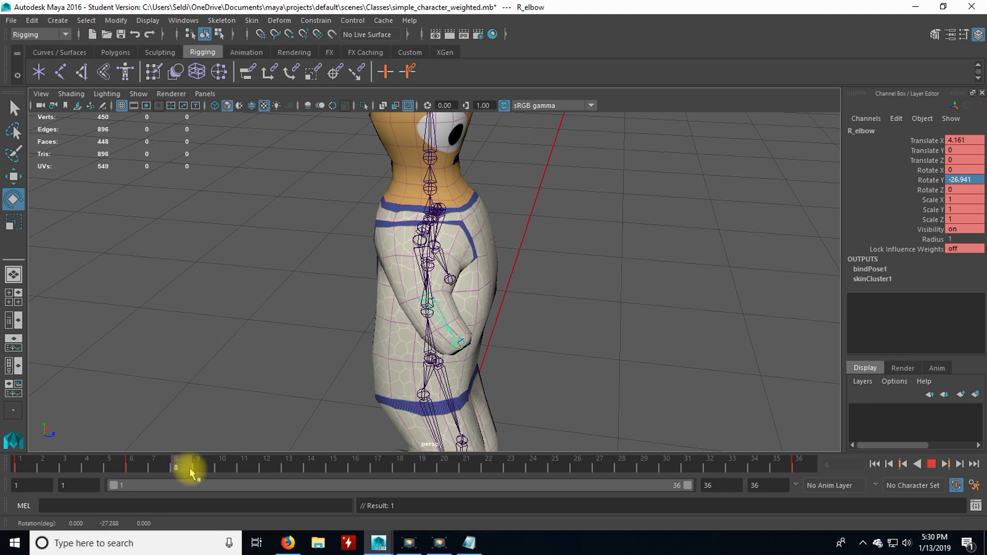
drag(191, 472, 399, 468)
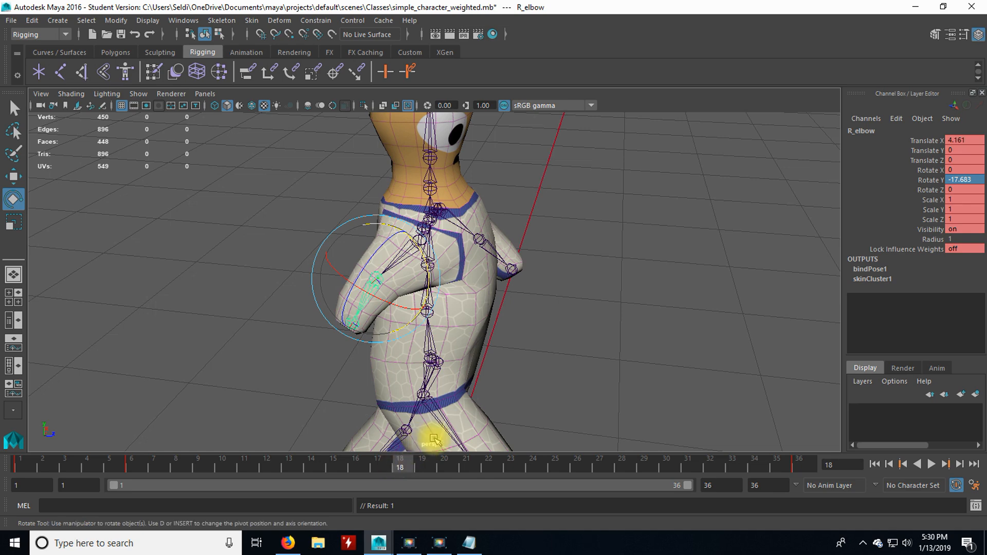
alt+drag(573, 364, 392, 372)
click(458, 292)
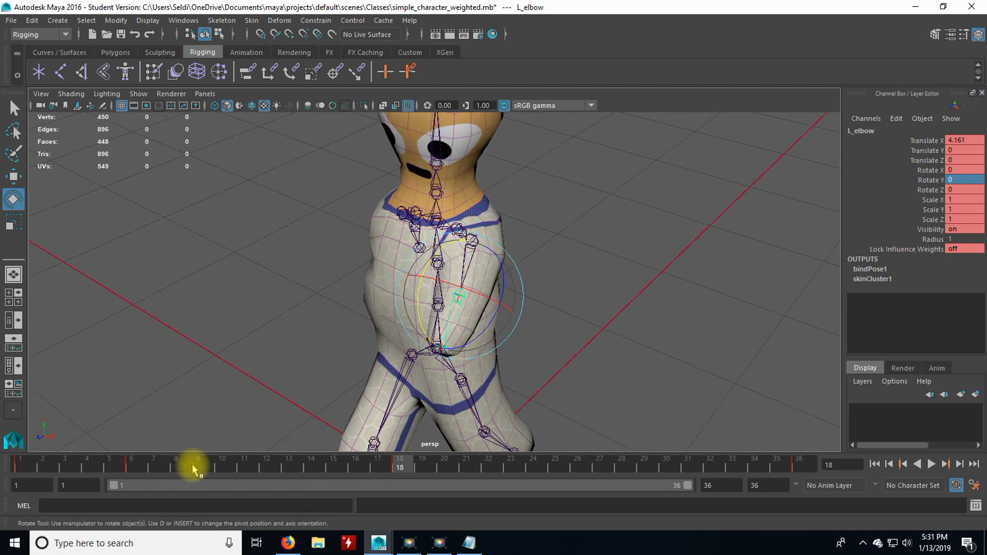
click(28, 462)
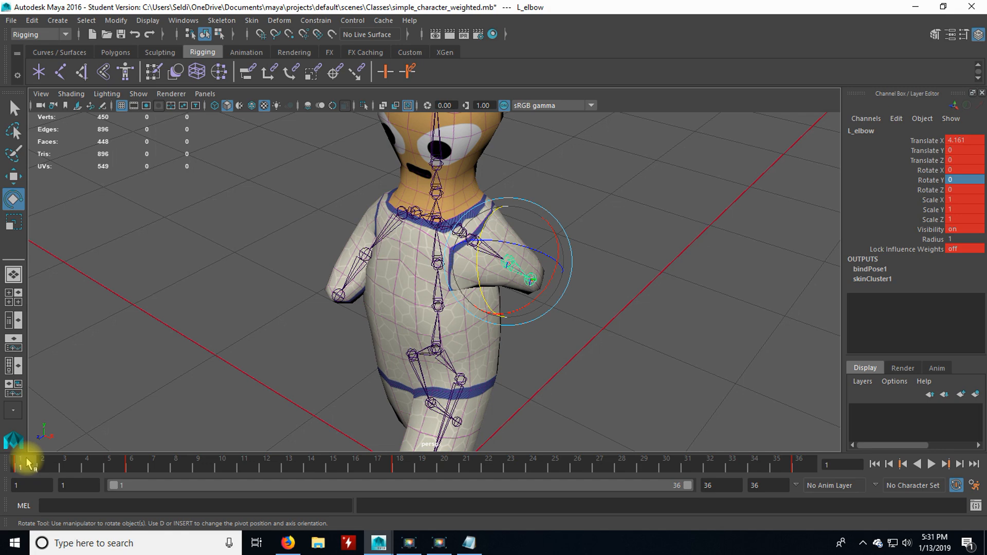
click(401, 465)
alt+drag(395, 445, 418, 353)
click(379, 285)
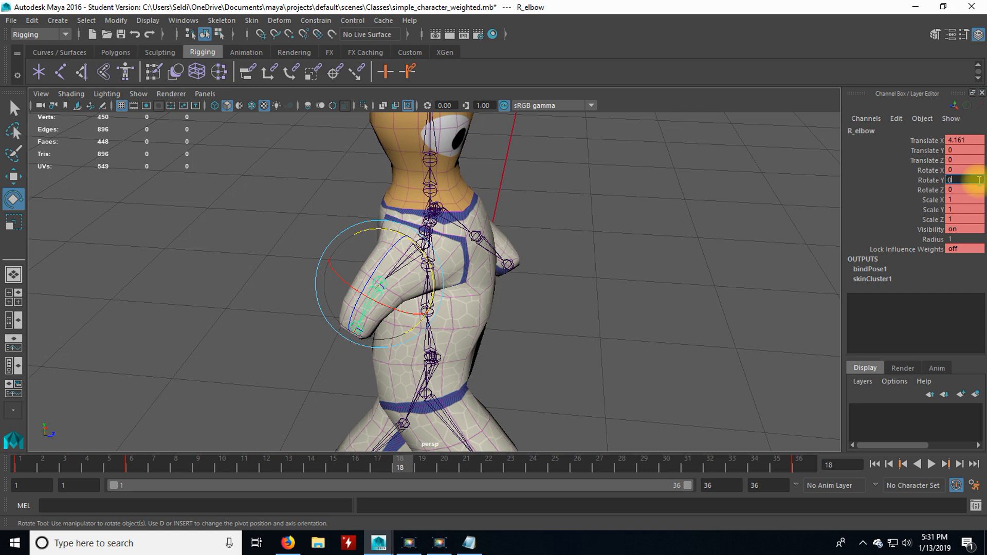
key(Return)
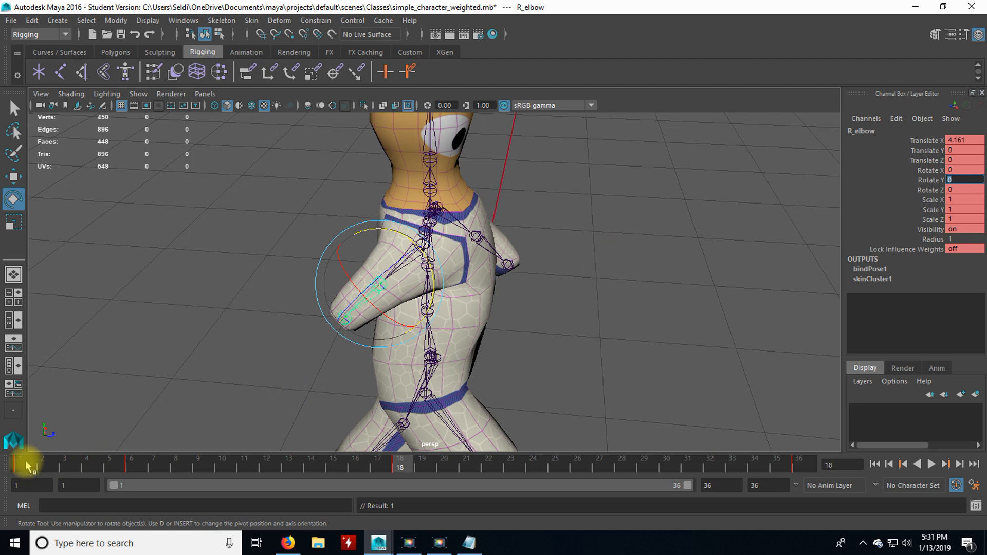
Play back the walk cycle and examine the arm pose at frame 23
click(25, 465)
key(alt+v)
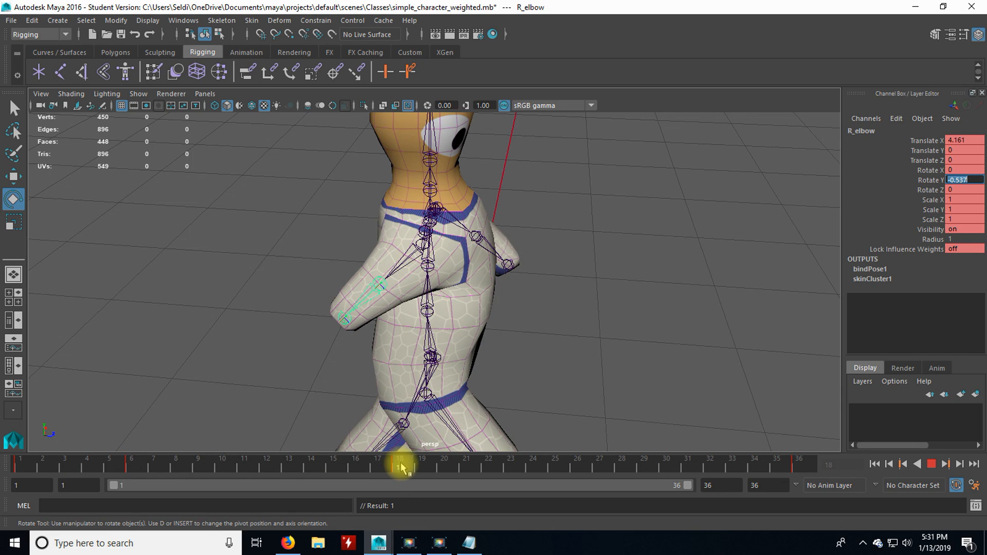
drag(409, 468, 510, 469)
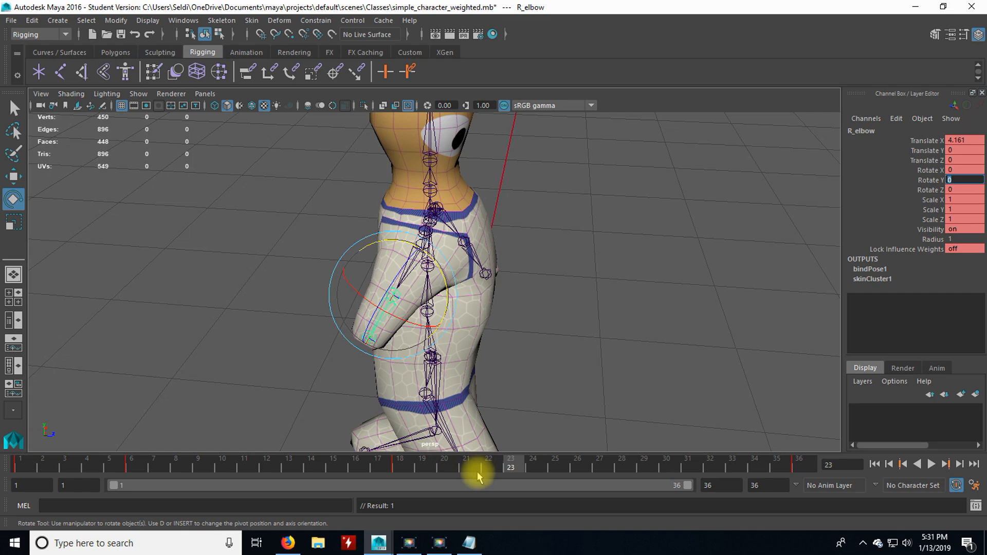
alt+drag(529, 370, 473, 372)
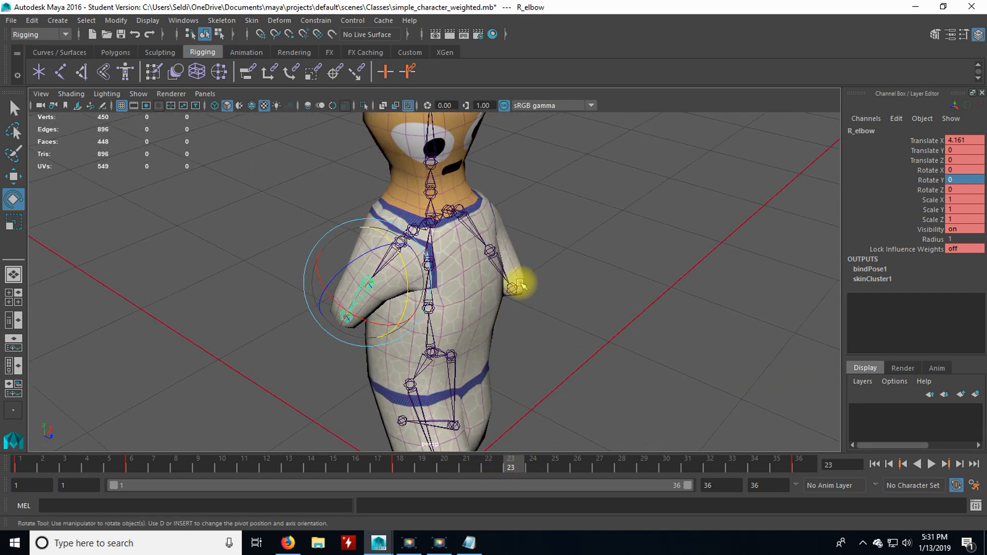
At frame 23, set R_elbow's Rotate Y to -31.322 to match the left elbow's bend at frame 6
click(129, 463)
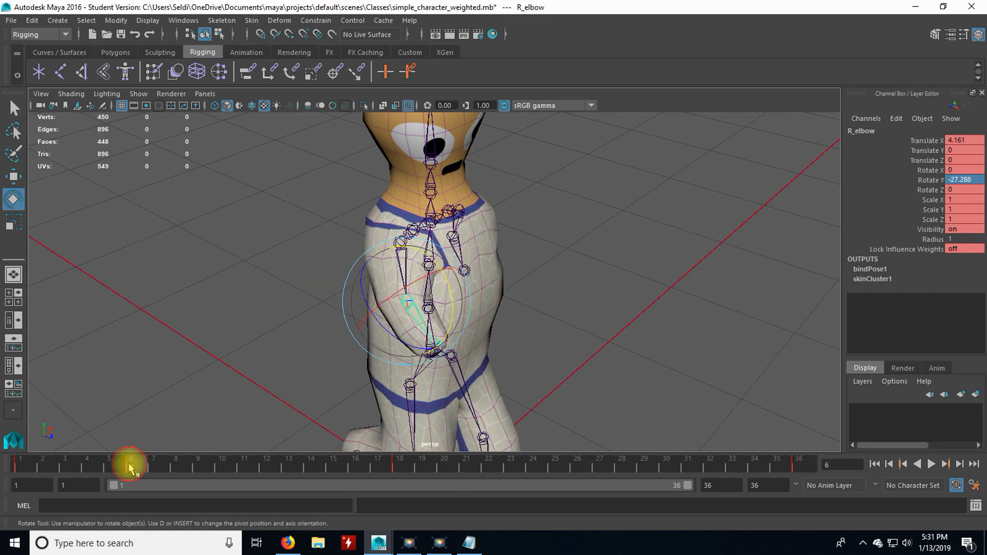
alt+drag(555, 288, 456, 282)
click(505, 267)
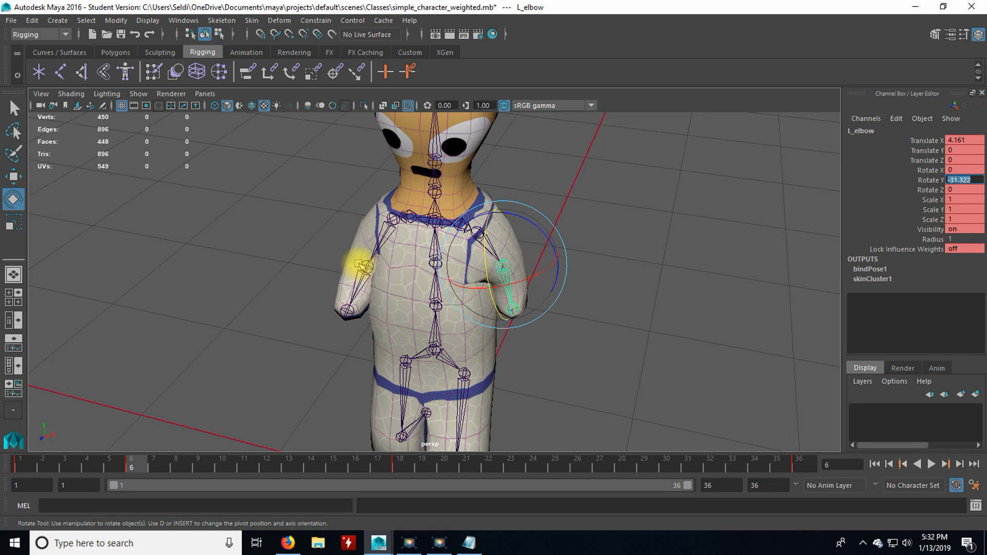
click(364, 267)
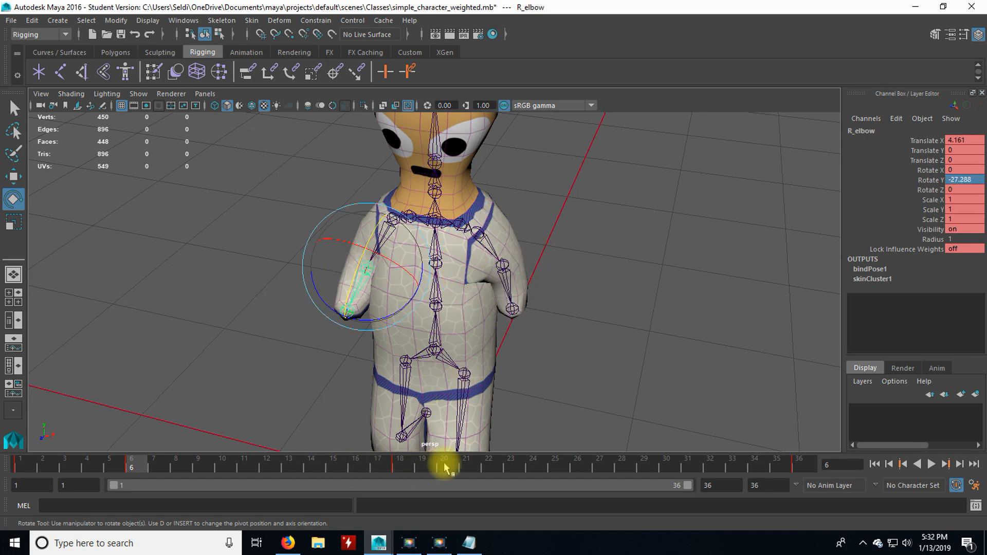
click(511, 465)
alt+drag(271, 350, 344, 338)
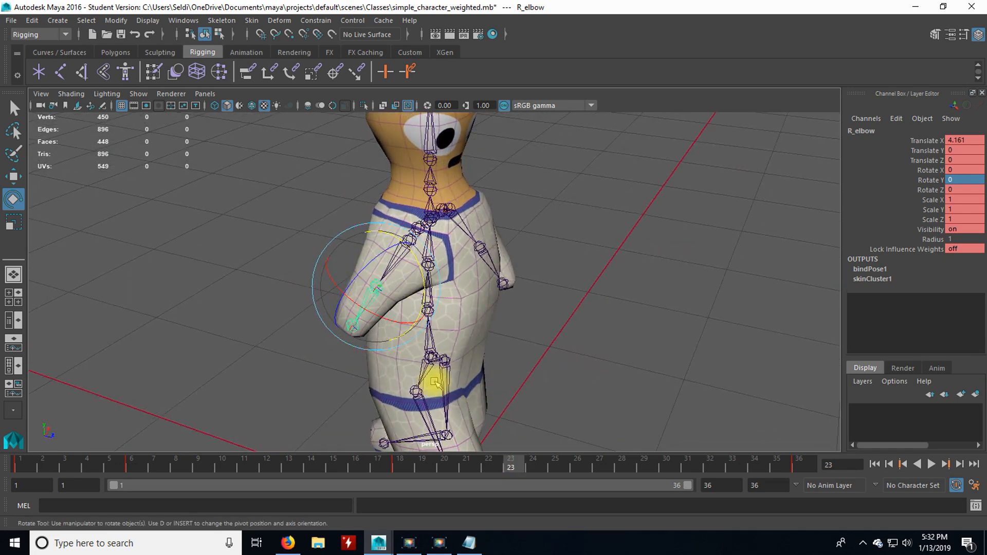
click(959, 181)
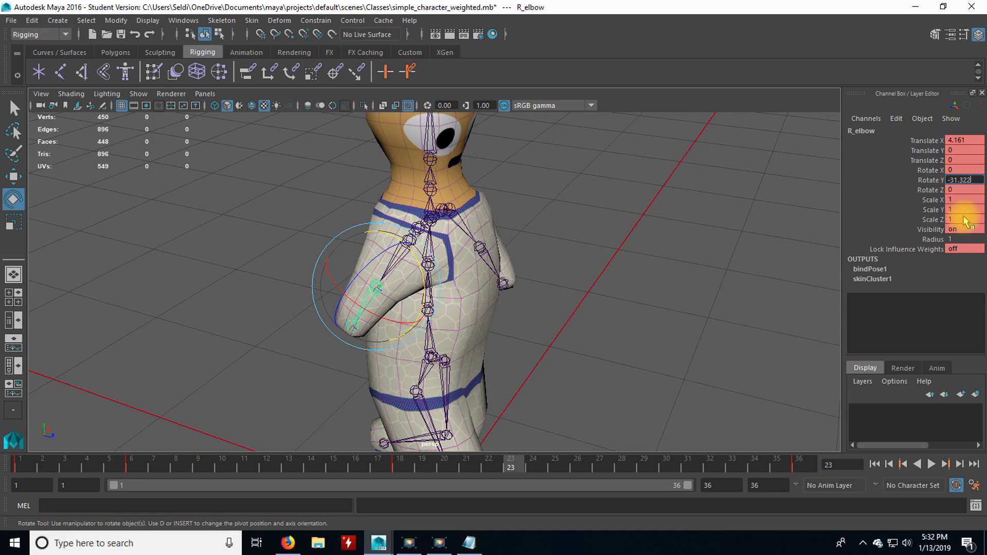
key(Return)
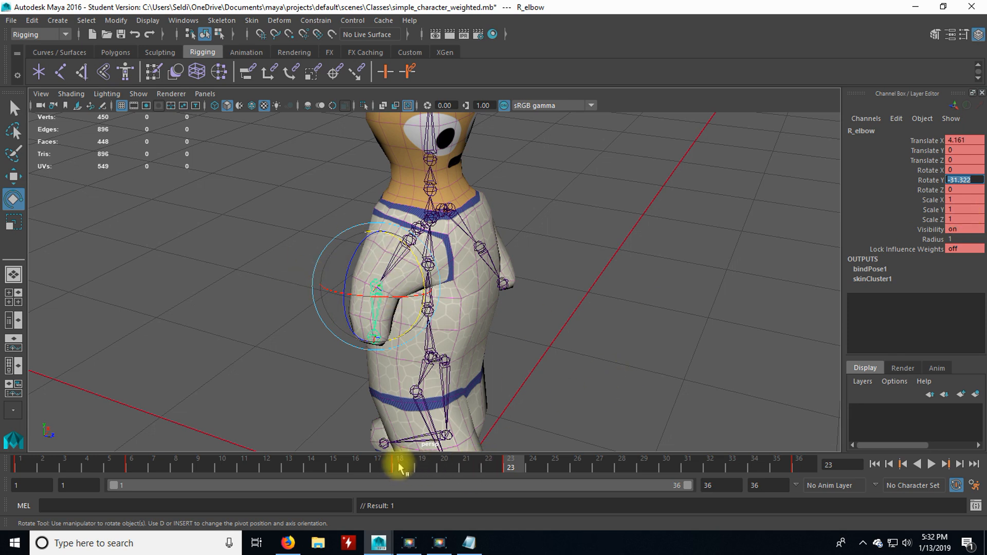
Play back and scrub the walk cycle through frame 36 to check the right arm's swing
key(alt+v)
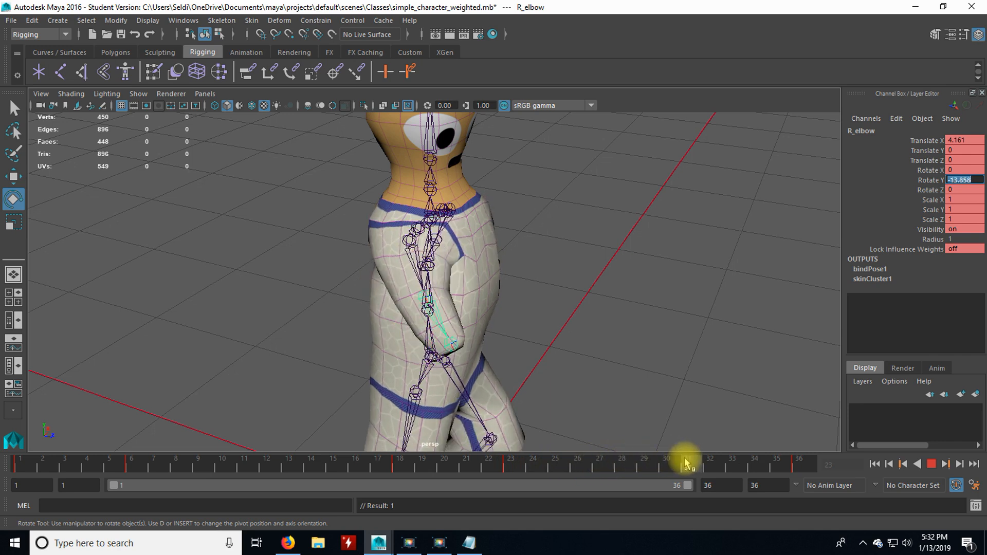
click(799, 465)
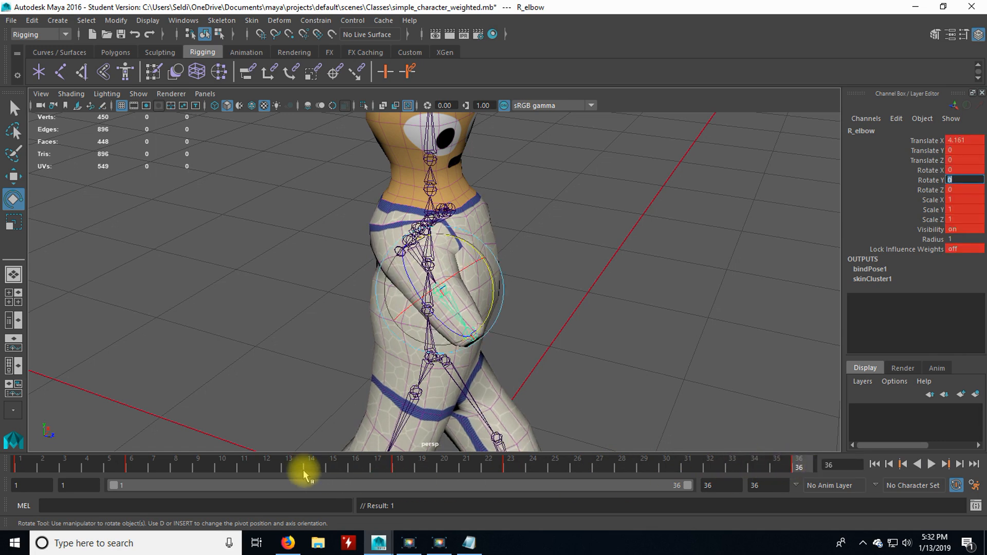
drag(24, 463, 799, 468)
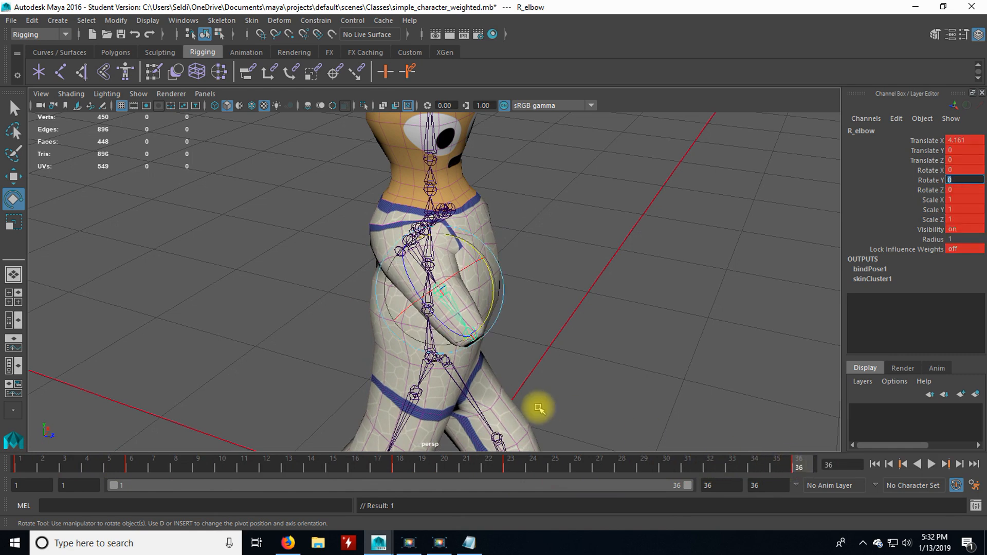
At frame 23, set L_elbow's Rotate Y to -27.288 to match the right elbow's bend at frame 6, and key it
click(135, 467)
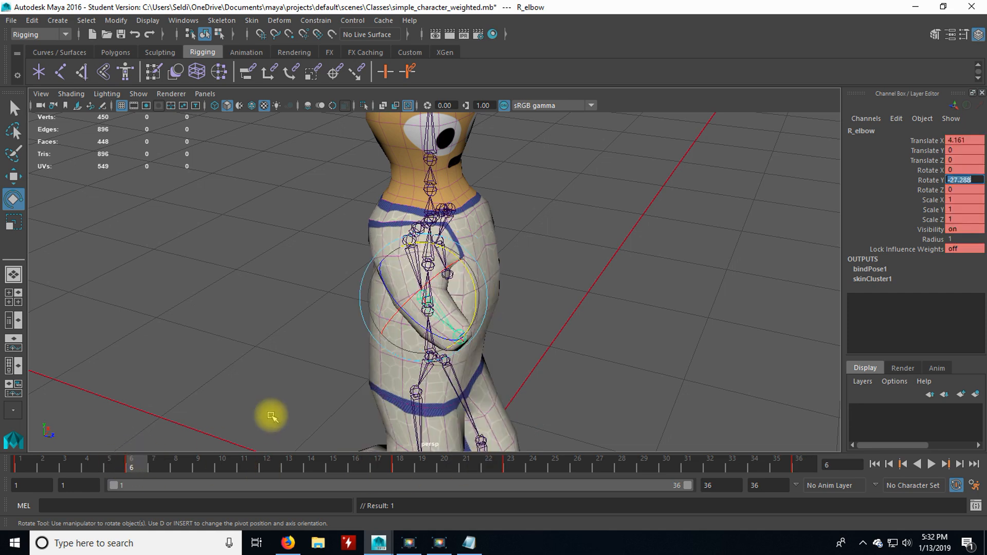
alt+drag(664, 257, 615, 251)
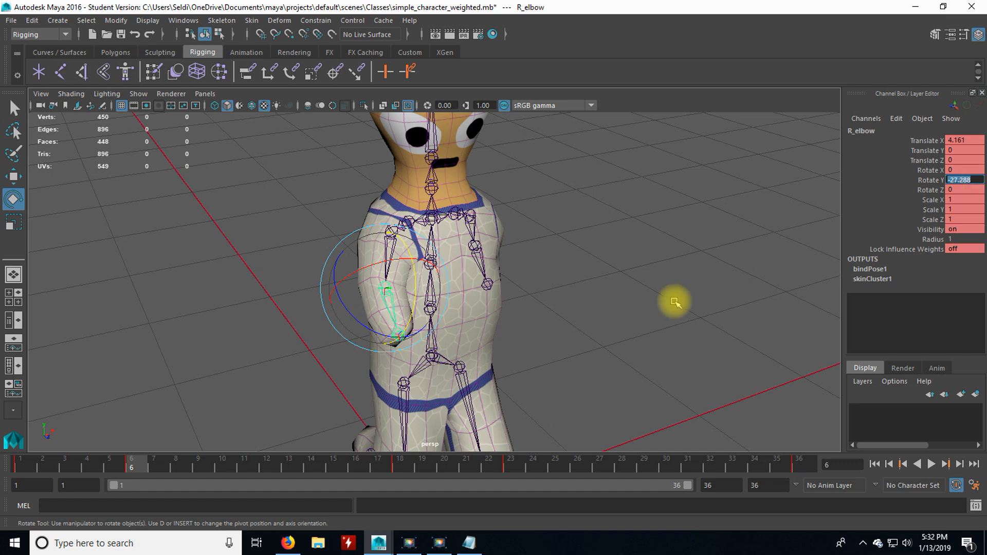
alt+drag(617, 295, 488, 299)
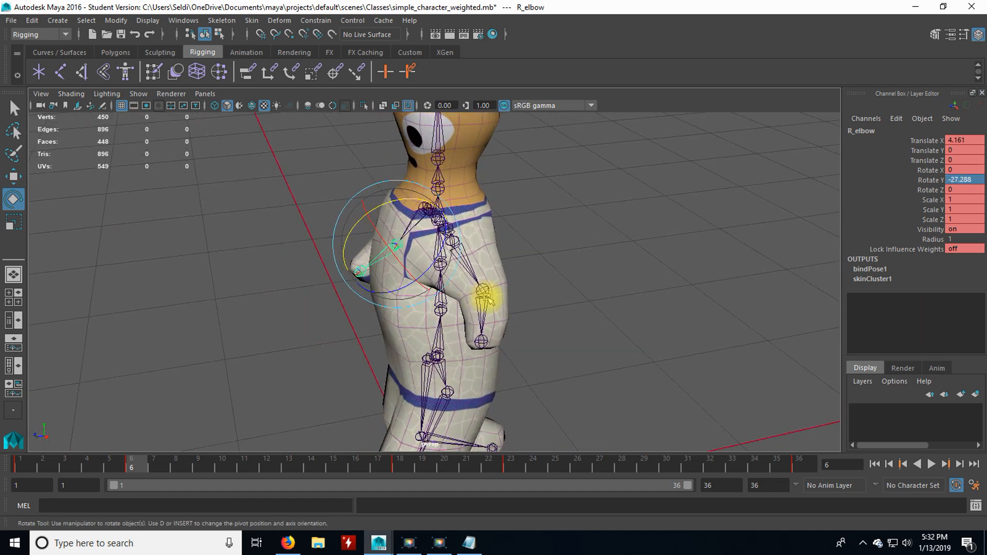
click(513, 464)
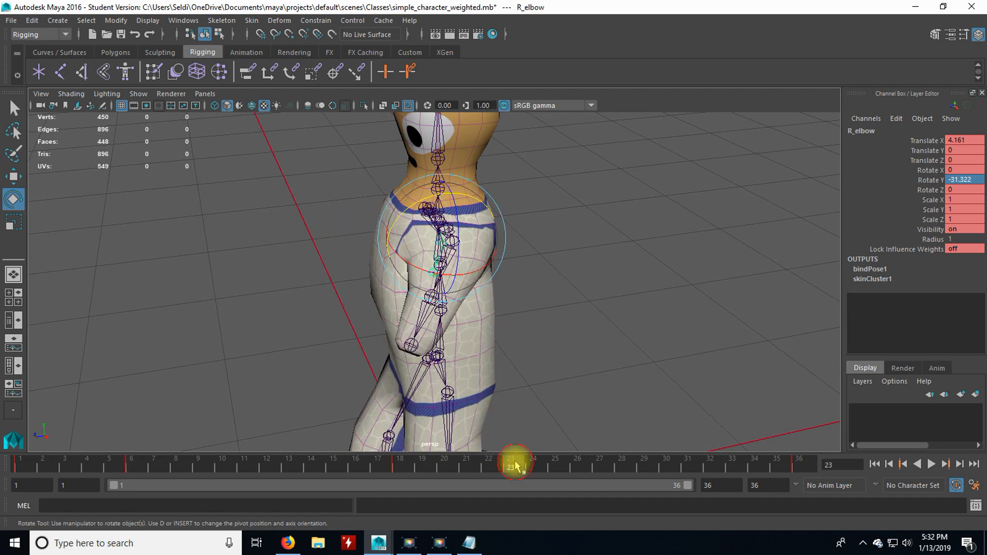
click(421, 313)
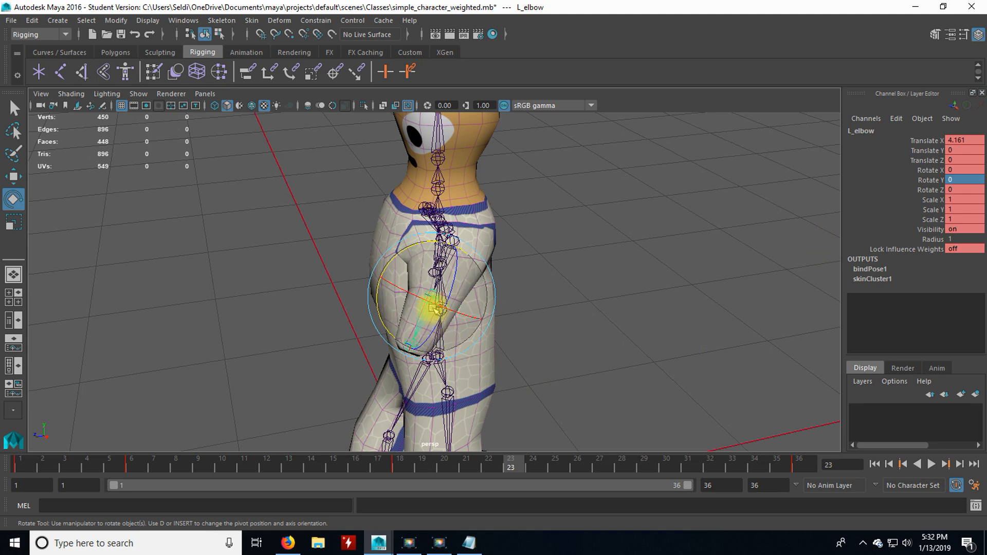
click(966, 181)
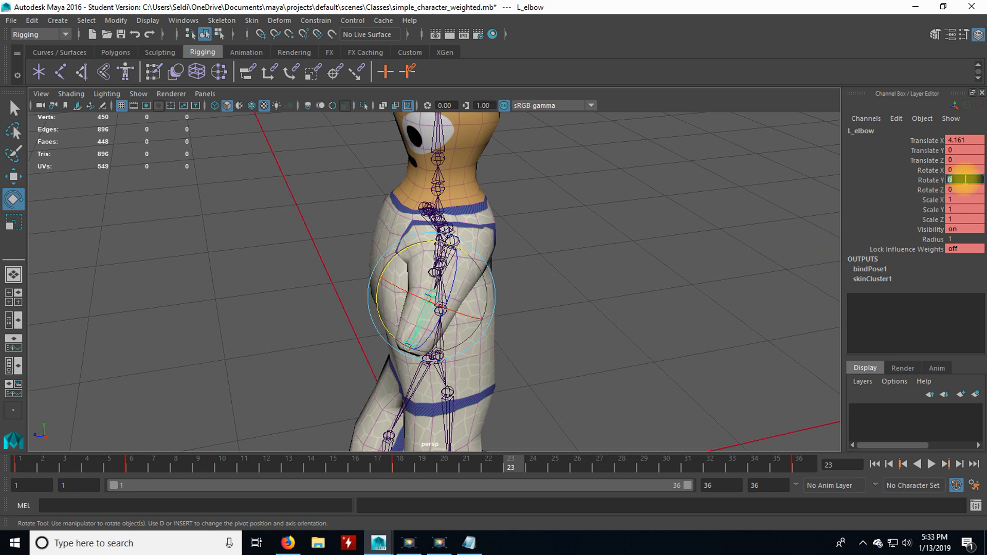
click(404, 467)
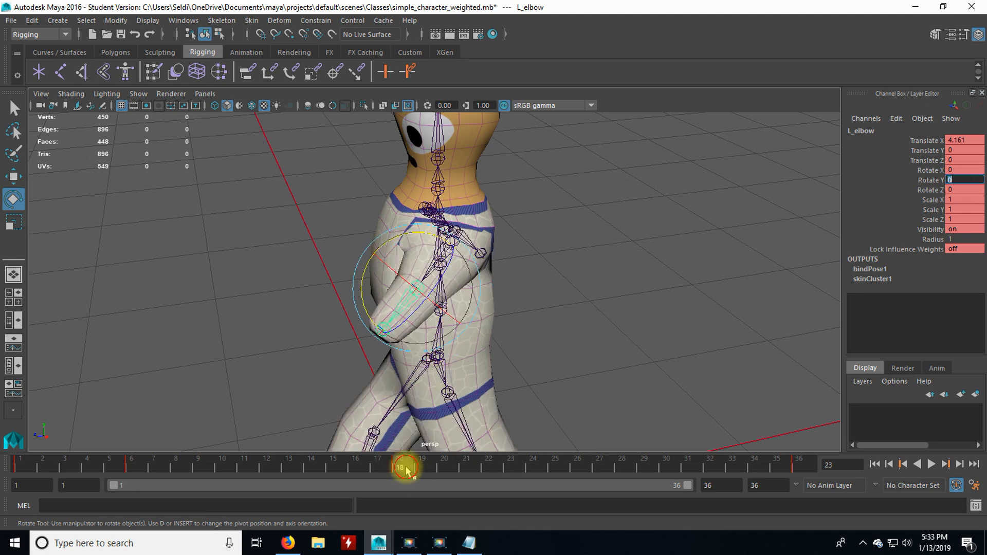
mouse_move(401, 469)
mouse_down()
mouse_move(264, 469)
mouse_move(401, 468)
mouse_up()
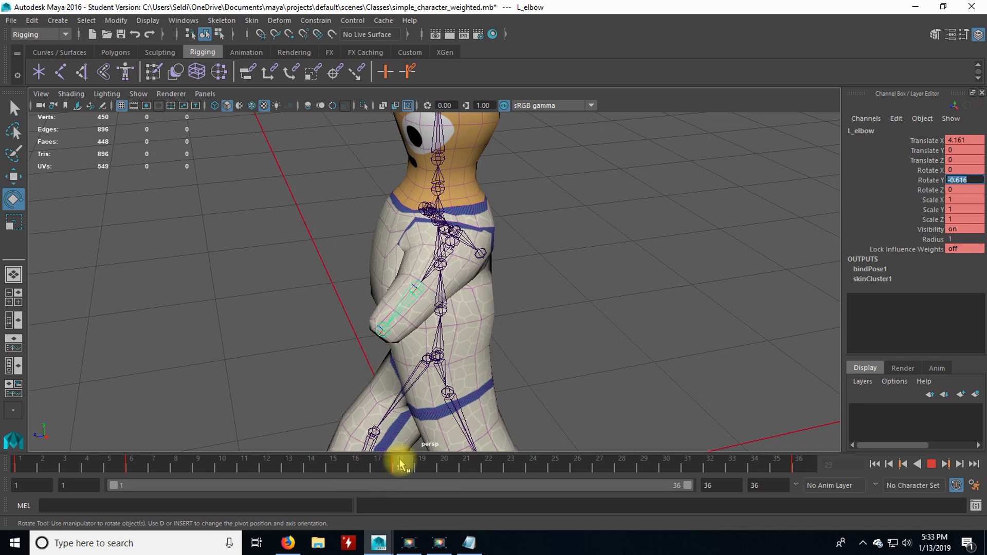
drag(400, 469, 512, 469)
click(967, 180)
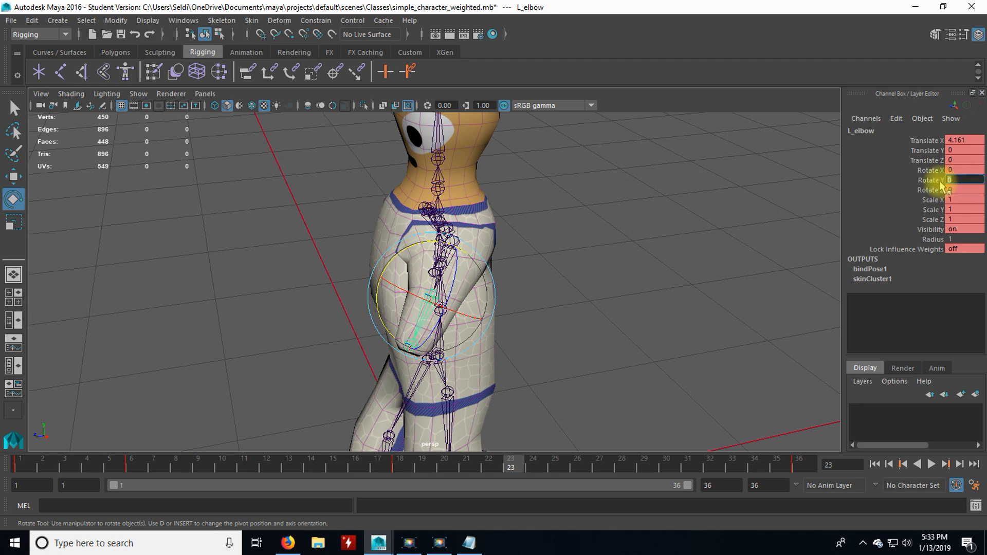
text(-27.288)
key(Return)
key(s)
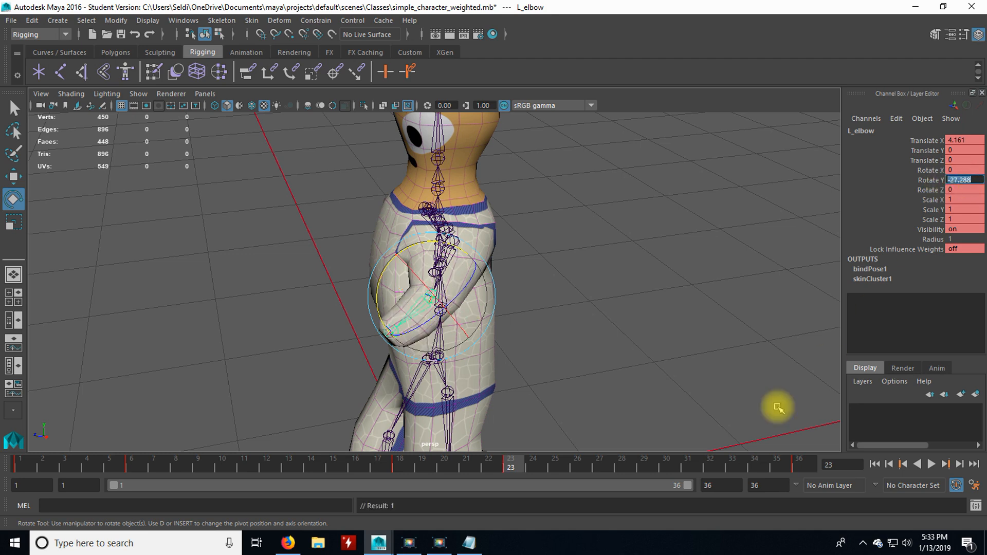
Scrub from frame 18 to 36, and play back the full walk cycle to examine both arms from several angles
click(406, 468)
drag(407, 468, 789, 457)
alt+drag(652, 388, 643, 386)
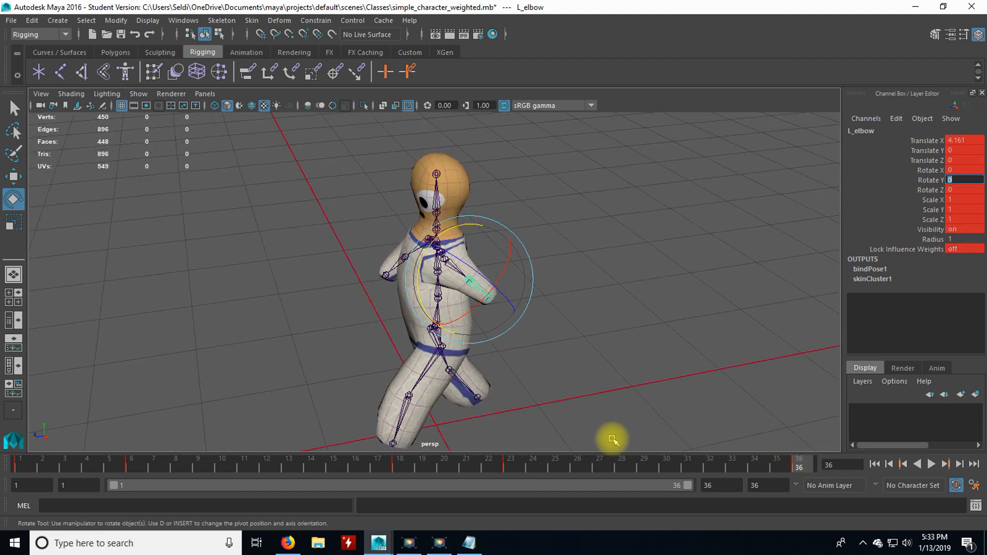
click(933, 464)
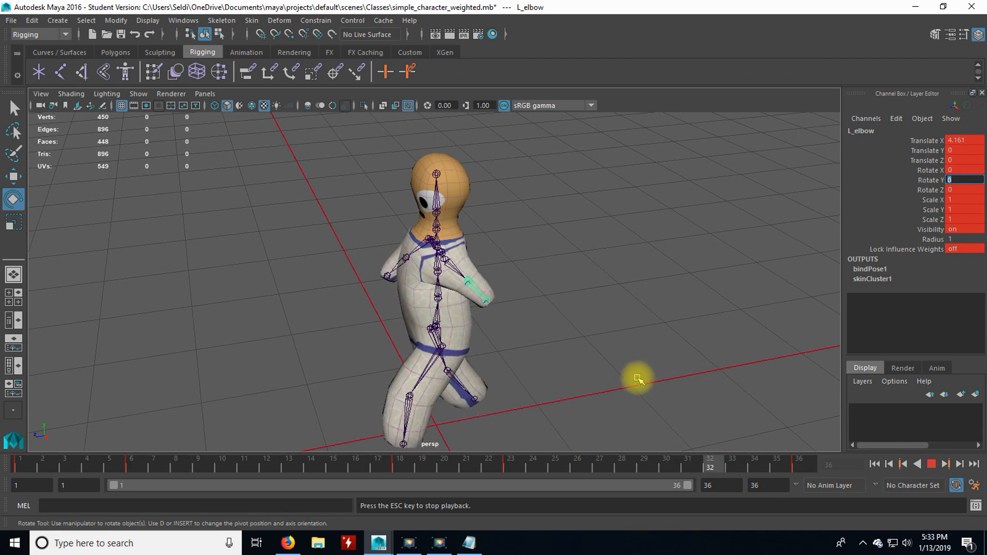
alt+drag(505, 355, 585, 351)
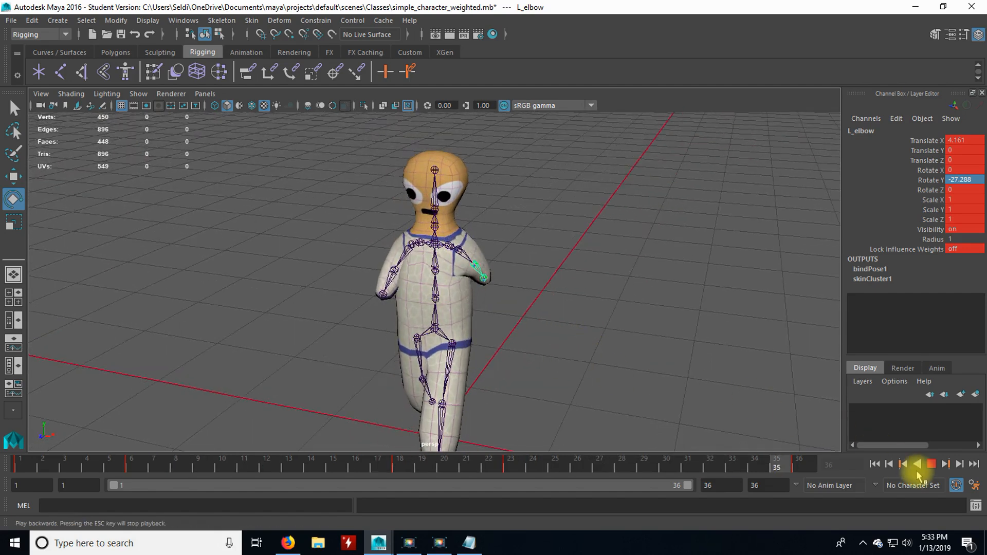
click(932, 464)
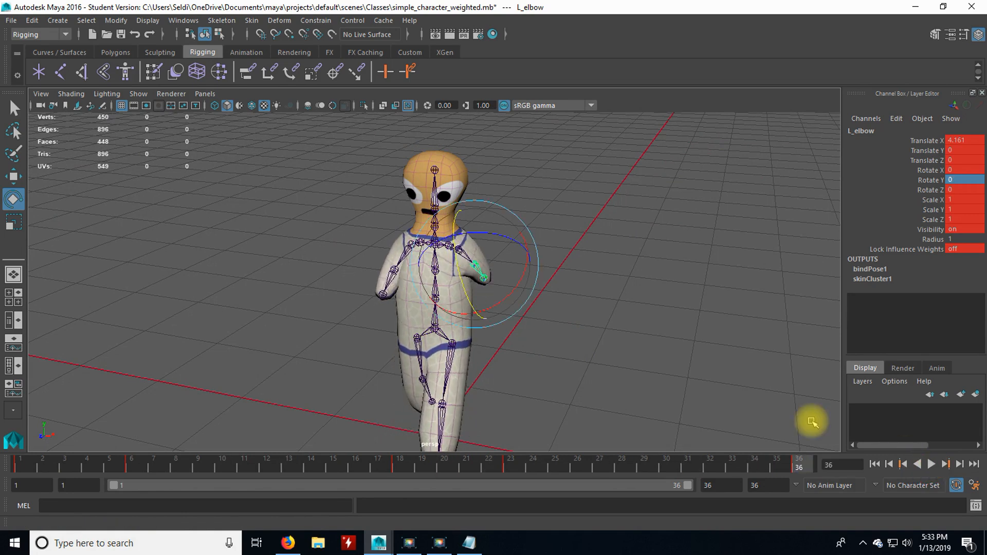
Save the scene under the new name simple_character_walkcycle, accepting the student version notice
click(11, 20)
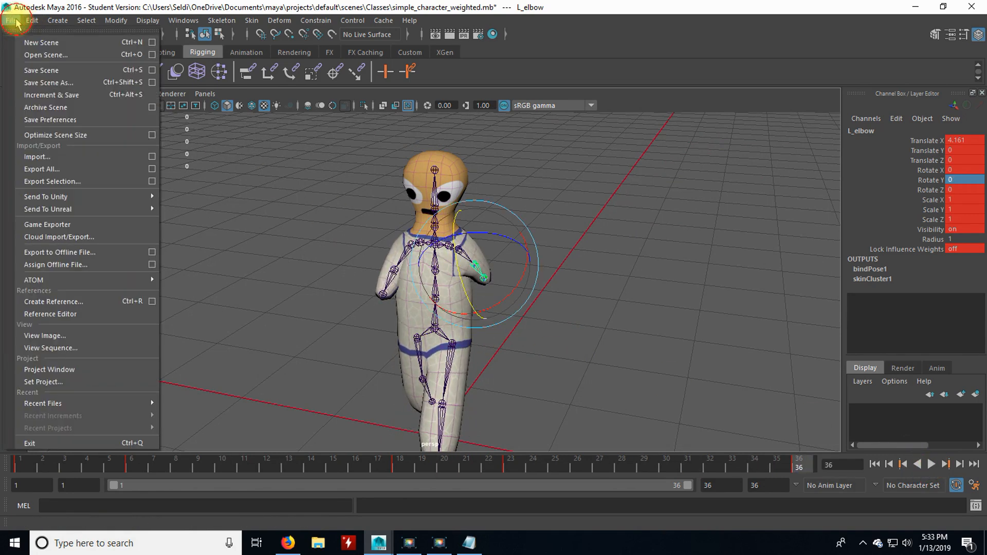
click(71, 71)
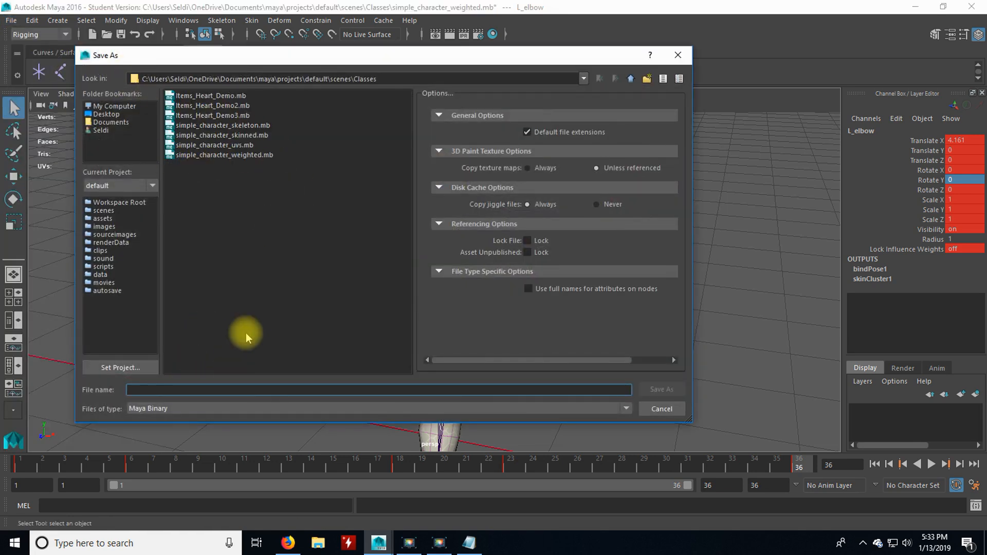
text(simple_)
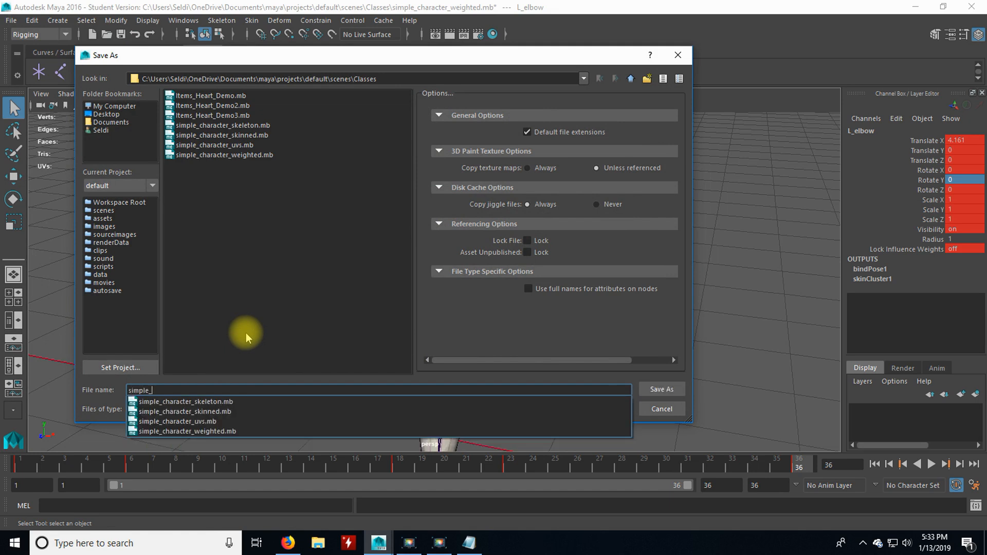
key(Down)
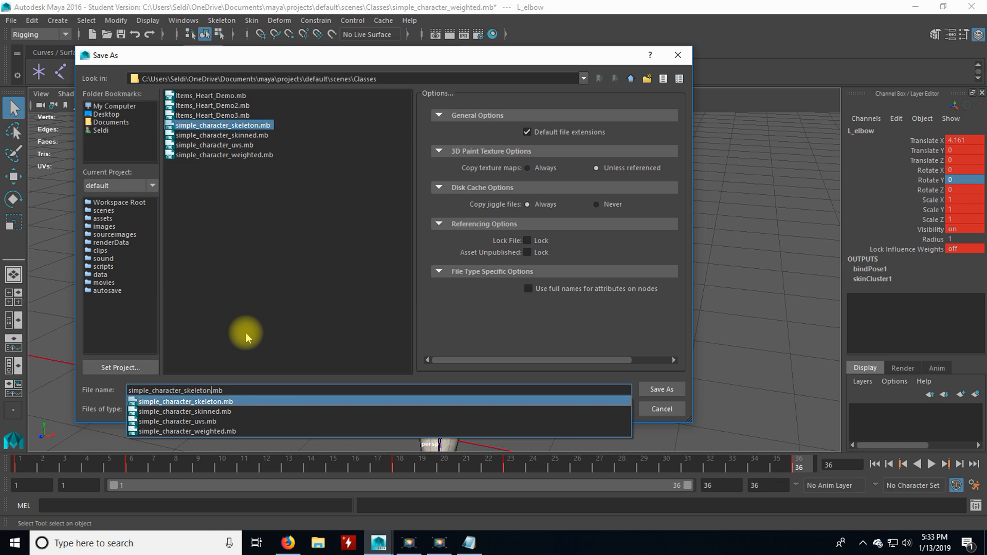
key(Return)
key(BackSpace)
key(BackSpace)
key(BackSpace)
key(BackSpace)
key(BackSpace)
key(BackSpace)
key(BackSpace)
text(walk)
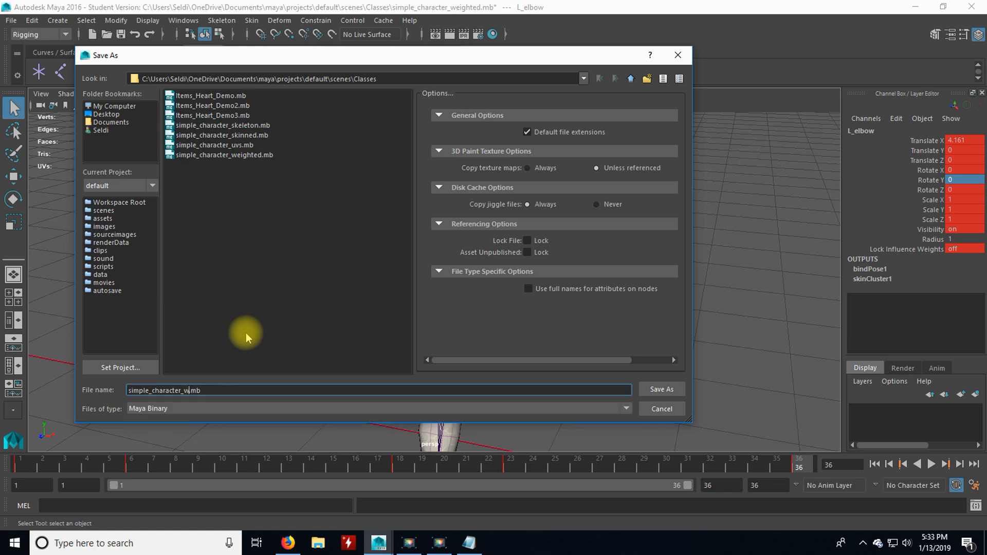
text(cycle)
click(652, 391)
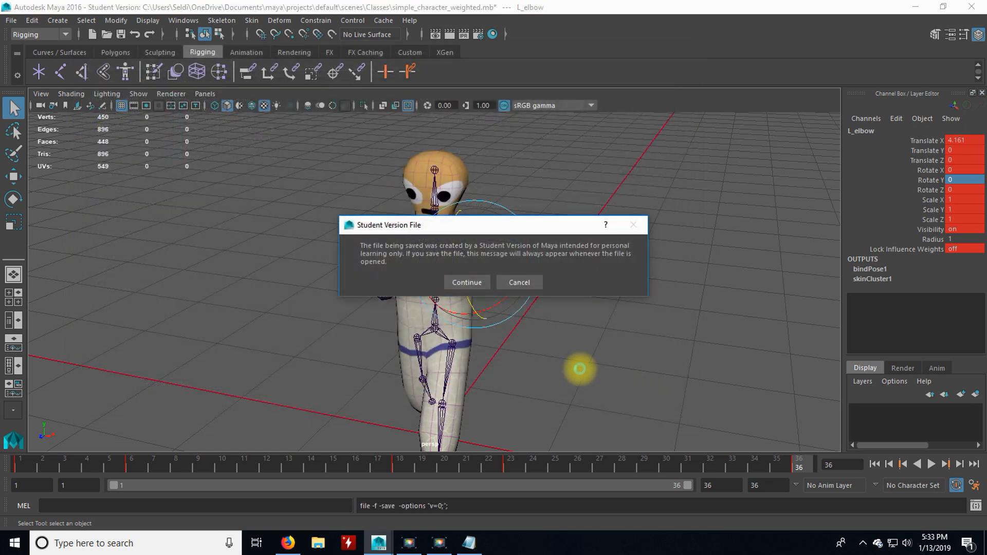
click(462, 284)
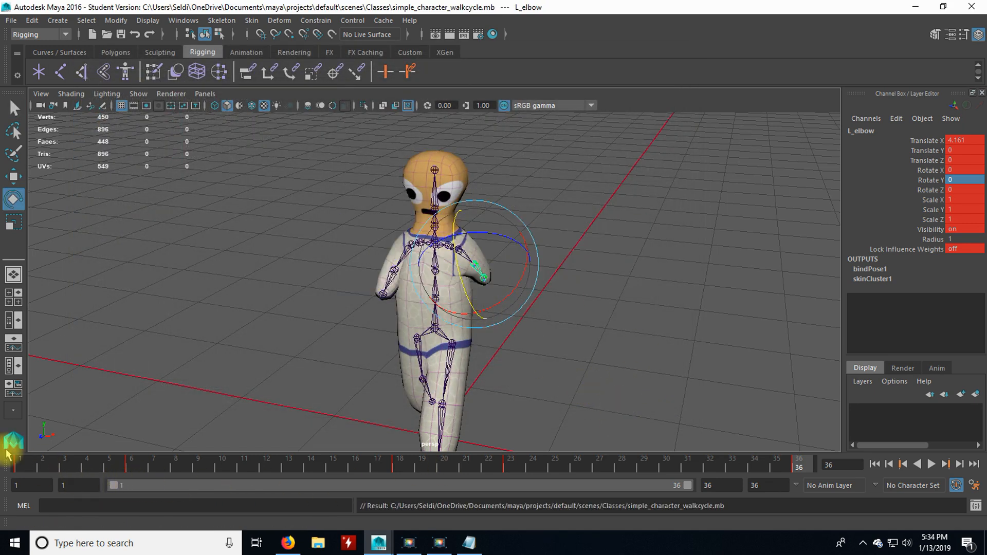
Select the pelvis joint at frame 1, switch to the side view, and scrub to the passing pose at frame 9
mouse_move(29, 467)
mouse_down()
mouse_move(426, 489)
mouse_move(731, 471)
mouse_move(20, 466)
mouse_up()
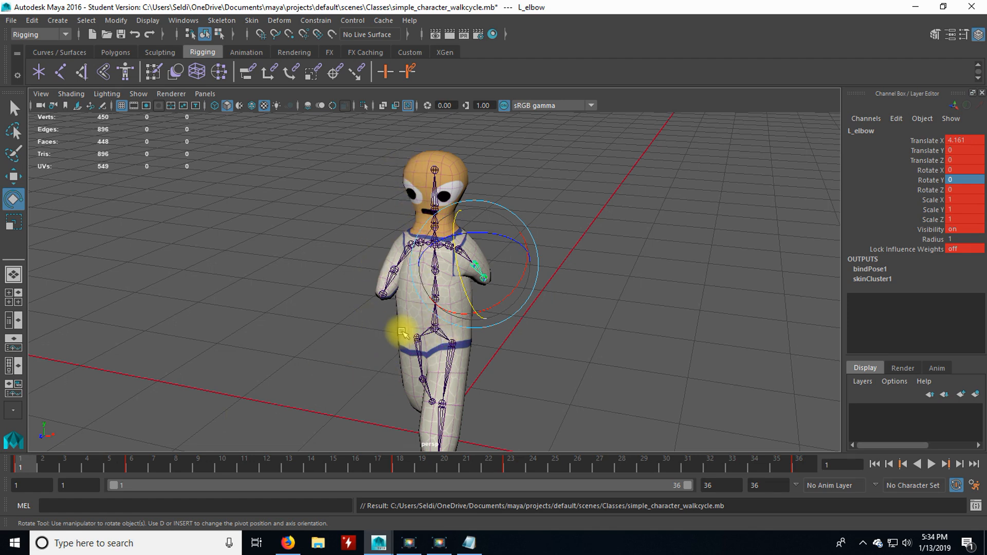
click(346, 351)
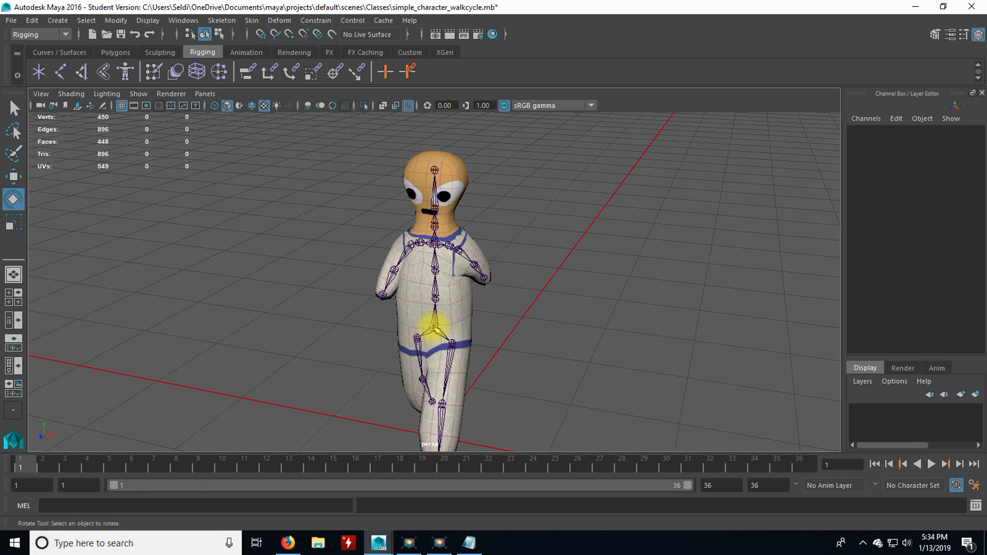
click(434, 326)
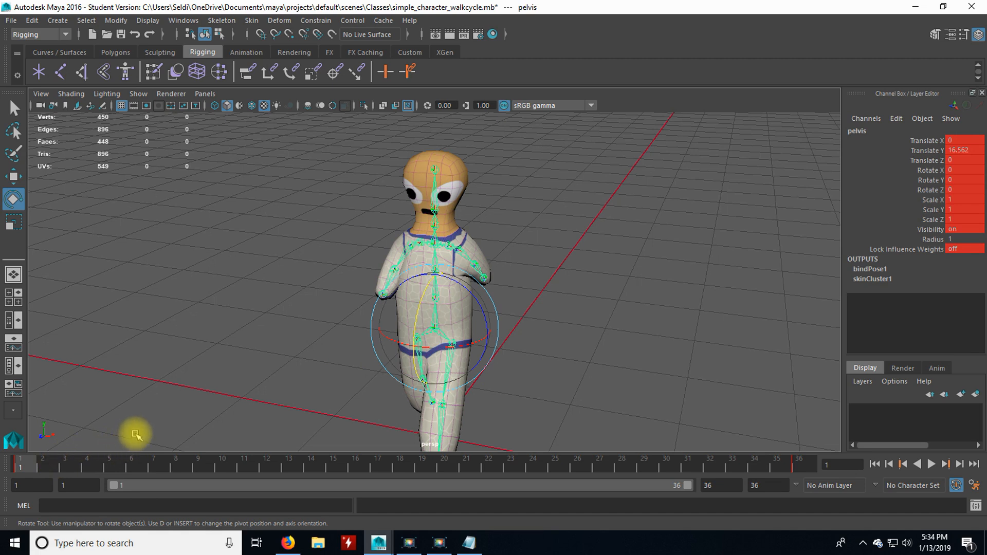
alt+drag(136, 432, 93, 356)
key(space)
key(space)
scroll(550, 318, down, 1)
alt+middle_drag(550, 317, 556, 348)
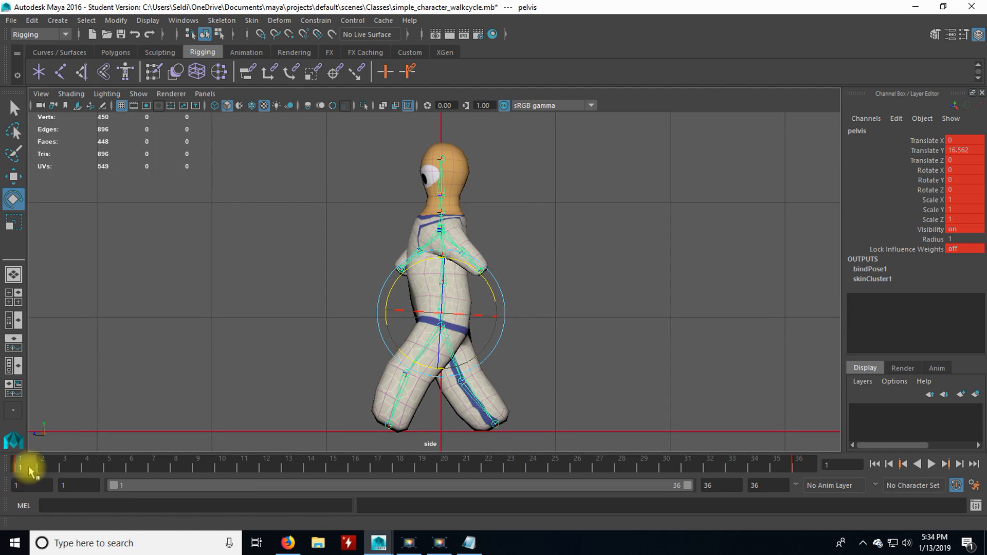
key(alt+v)
drag(59, 464, 204, 470)
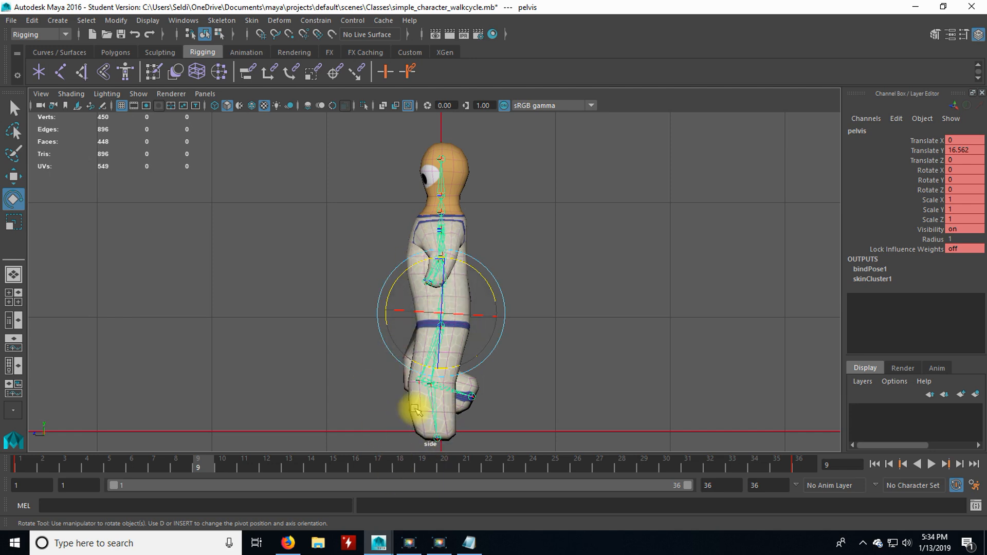
At frame 9, raise the pelvis to Translate Y 17.682 so the standing foot rests on the ground line, and scrub from frame 1 to check
key(space)
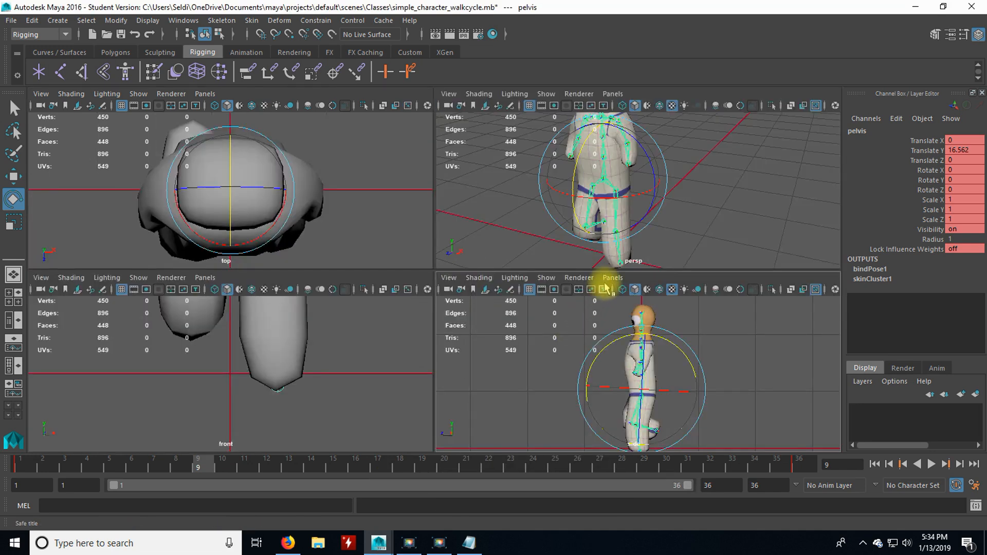
click(705, 209)
click(605, 184)
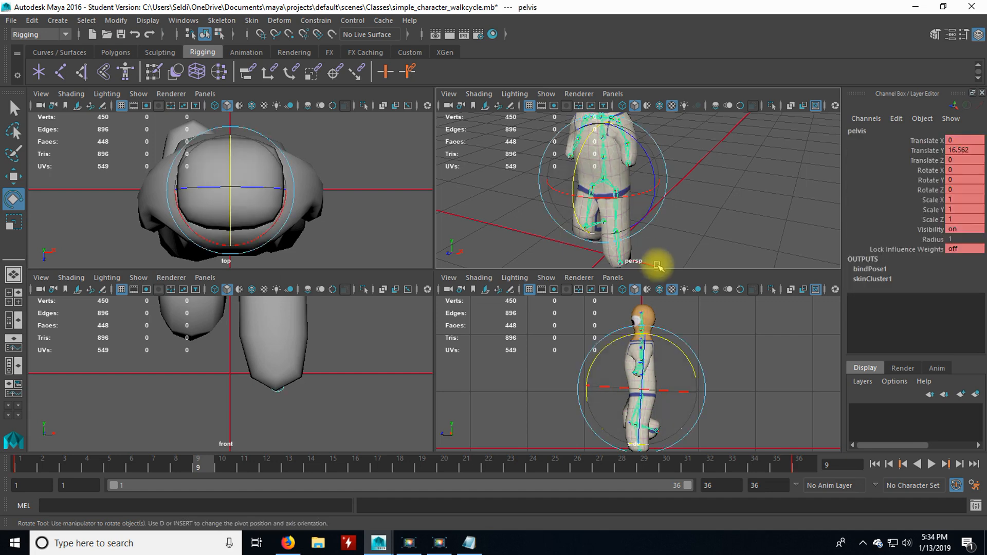
key(w)
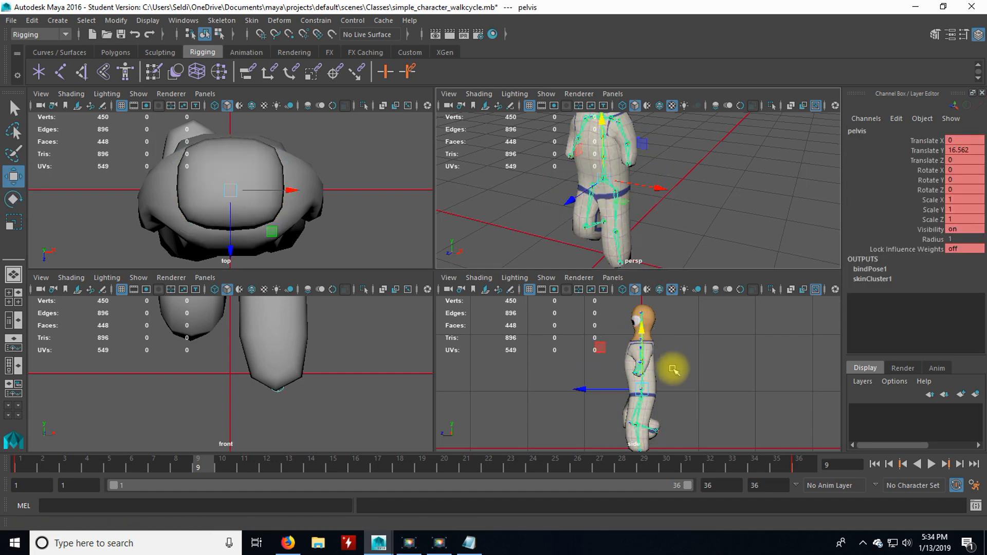
key(space)
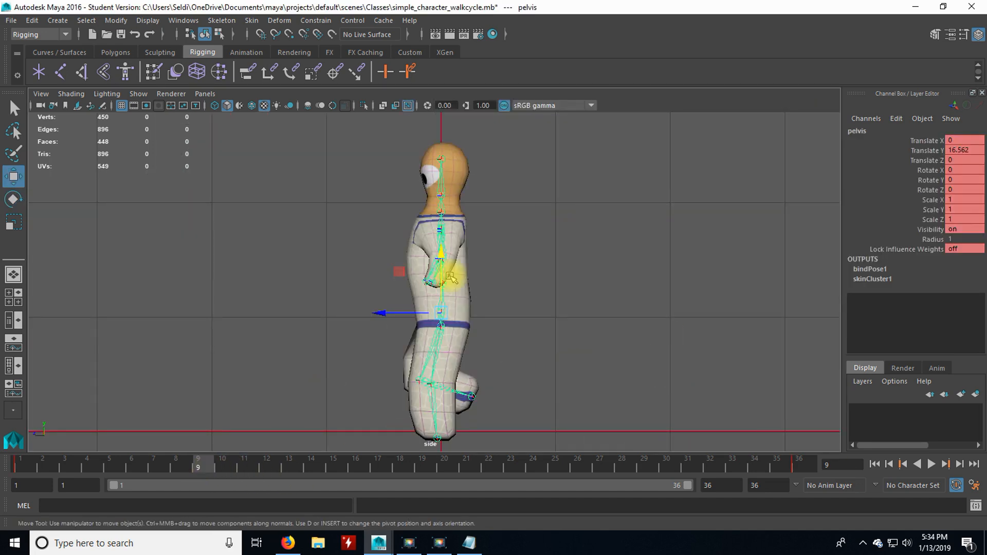
drag(440, 255, 441, 247)
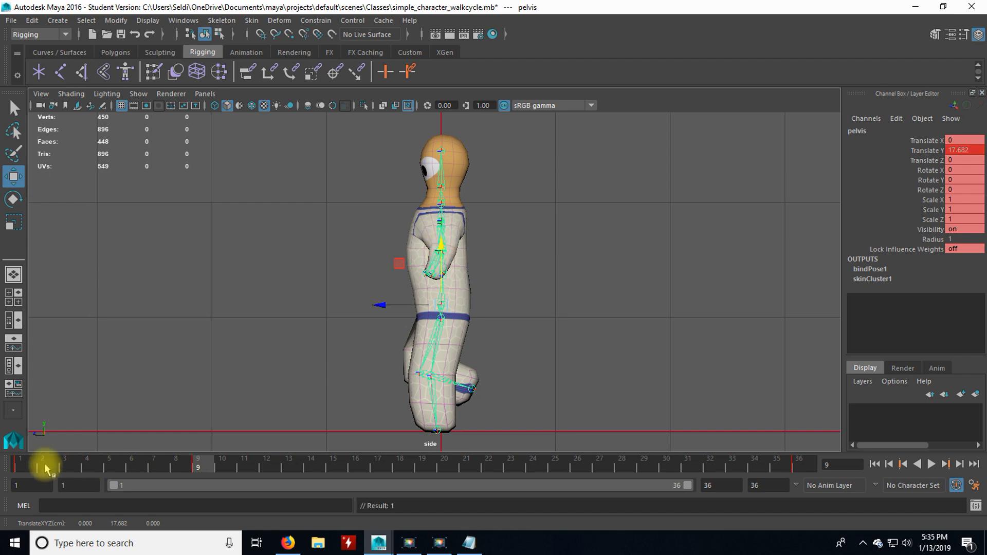
click(27, 465)
drag(27, 465, 205, 478)
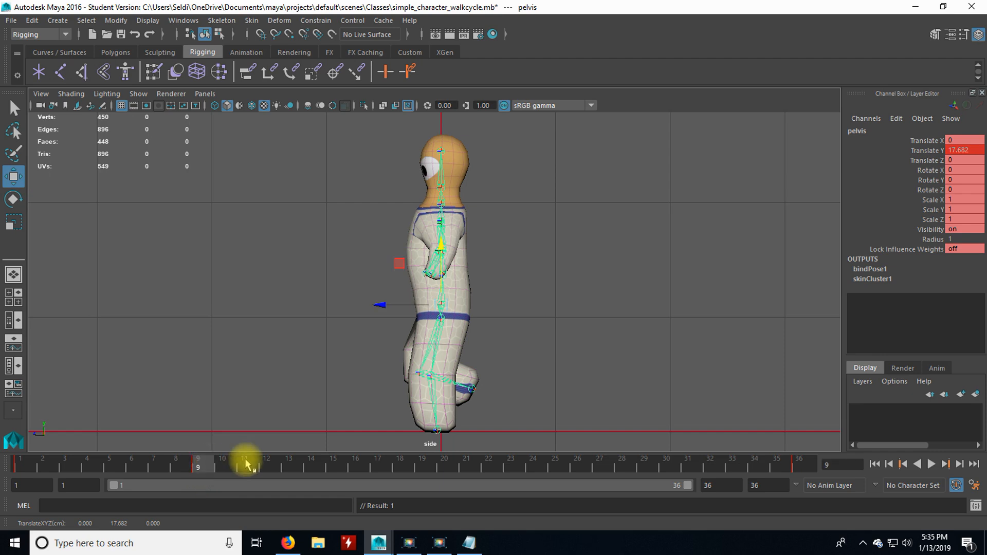
Copy the pelvis key from frame 1 and paste it at frame 18 to lower the body in the mirrored contact pose
drag(211, 465, 400, 469)
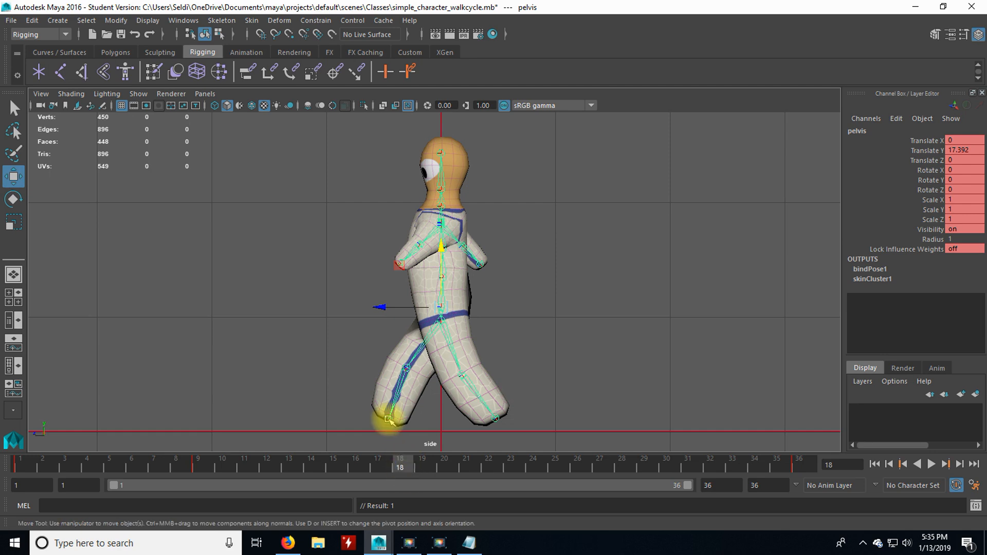
click(22, 467)
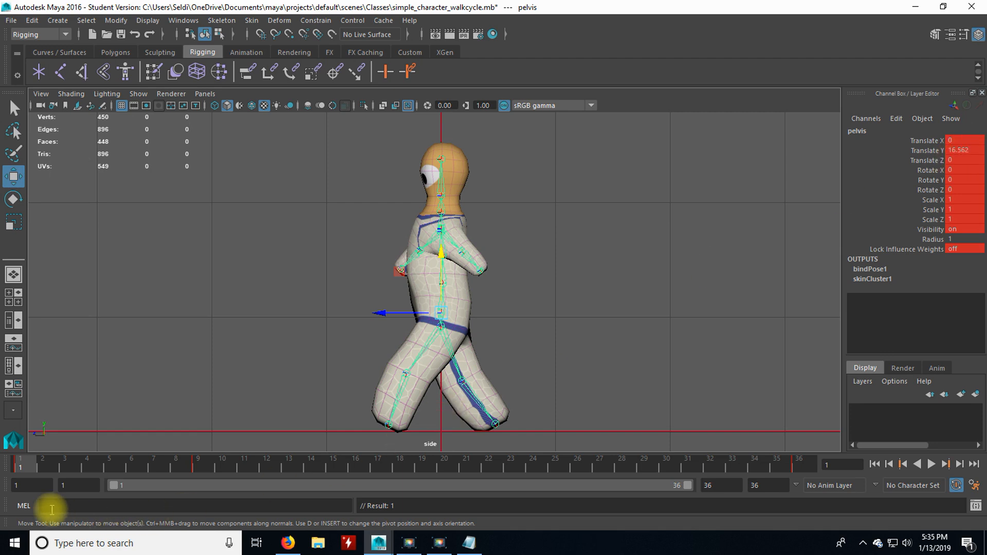
right_click(33, 464)
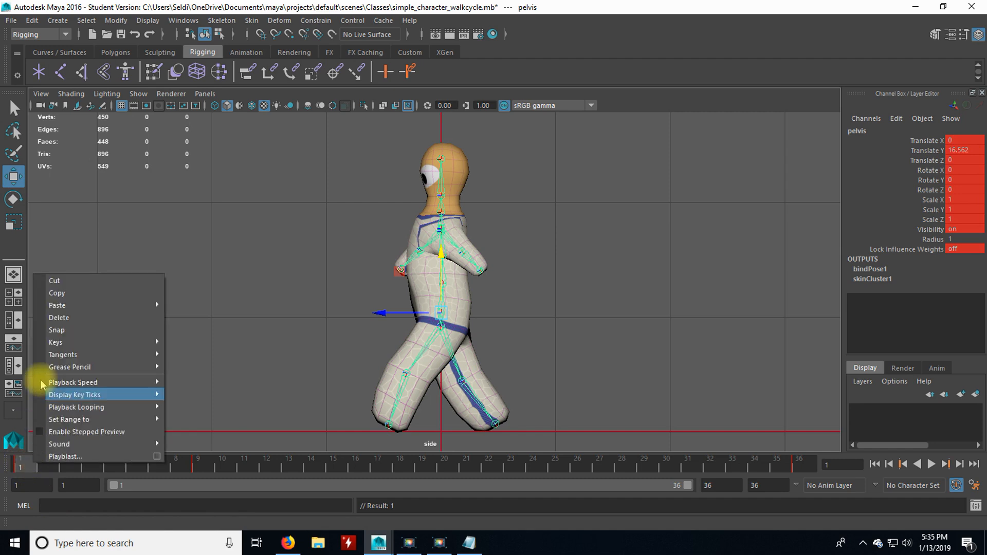
click(60, 291)
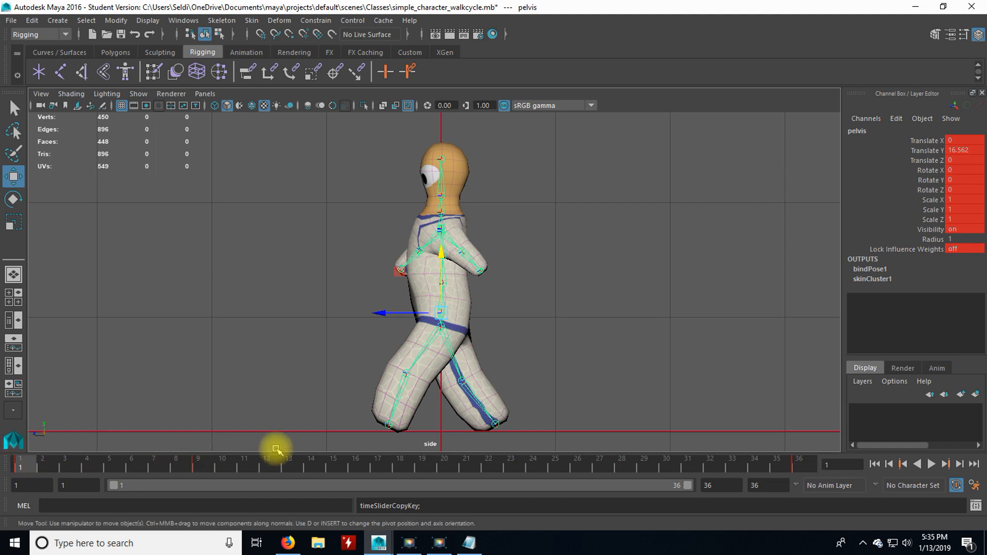
click(401, 467)
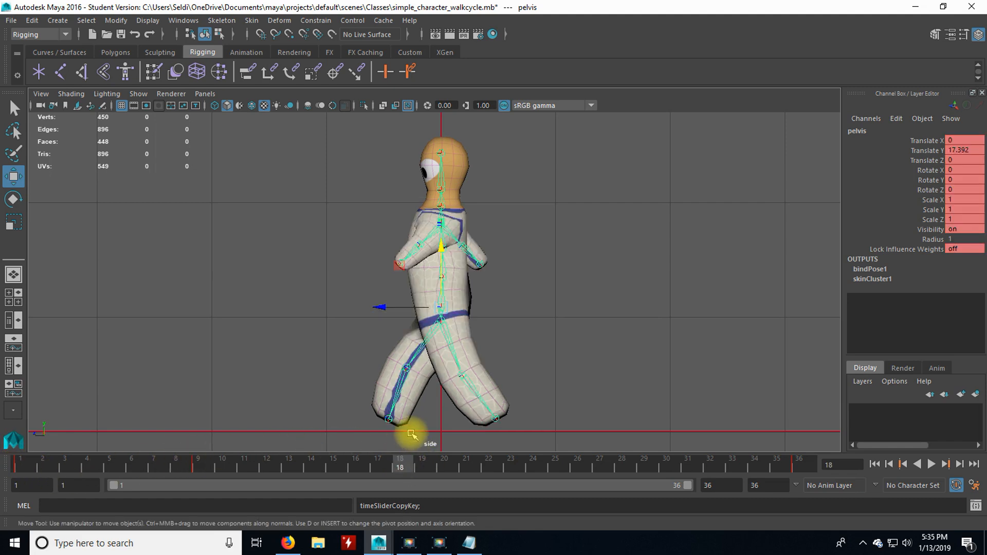
right_click(403, 469)
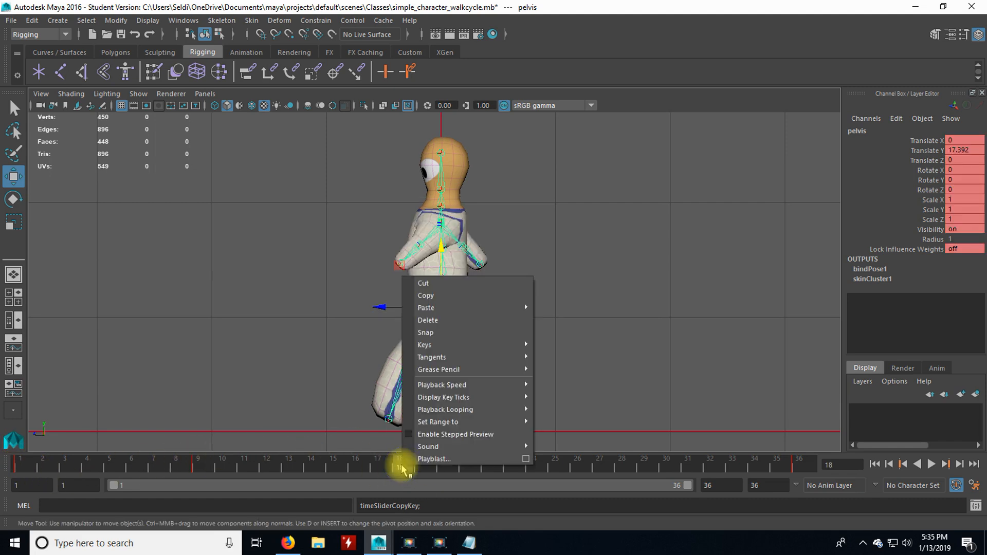
mouse_move(441, 308)
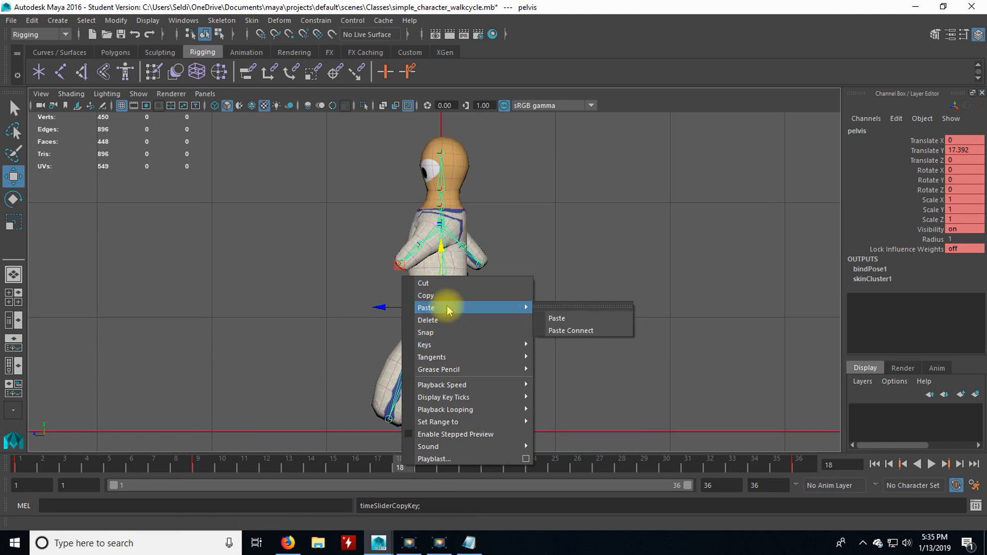
click(565, 318)
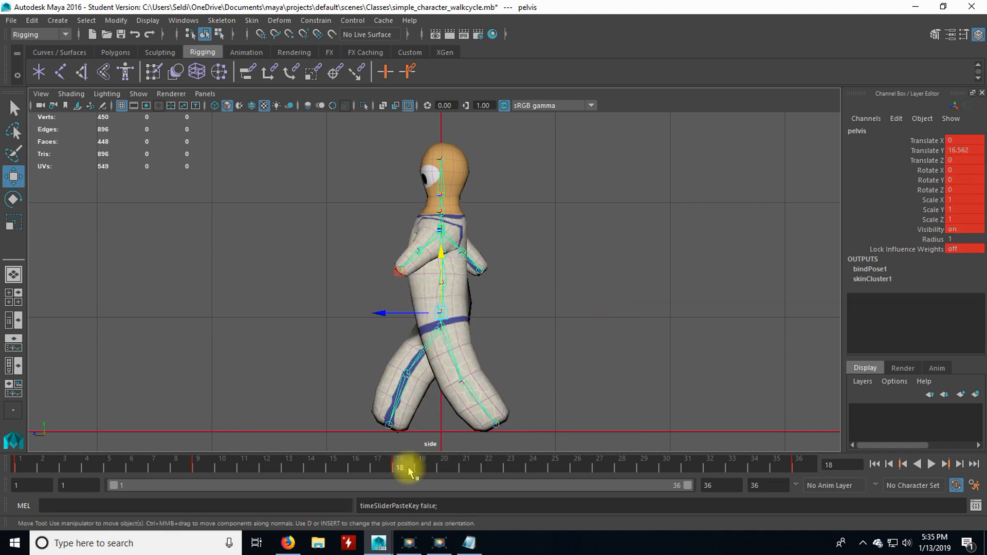
Copy the raised pelvis key from frame 9 and paste it at frame 27 for the second passing pose
click(21, 465)
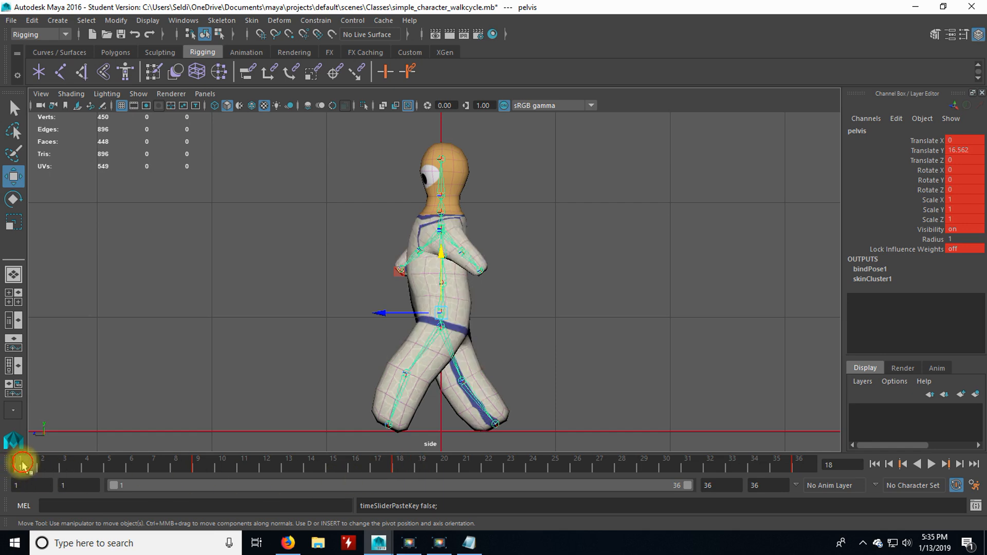
key(alt+v)
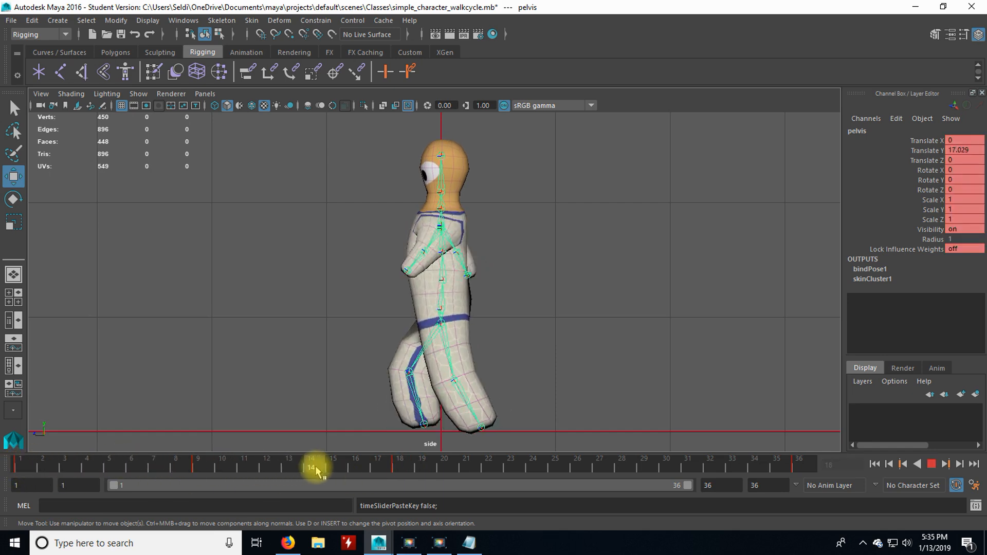
drag(412, 470, 600, 468)
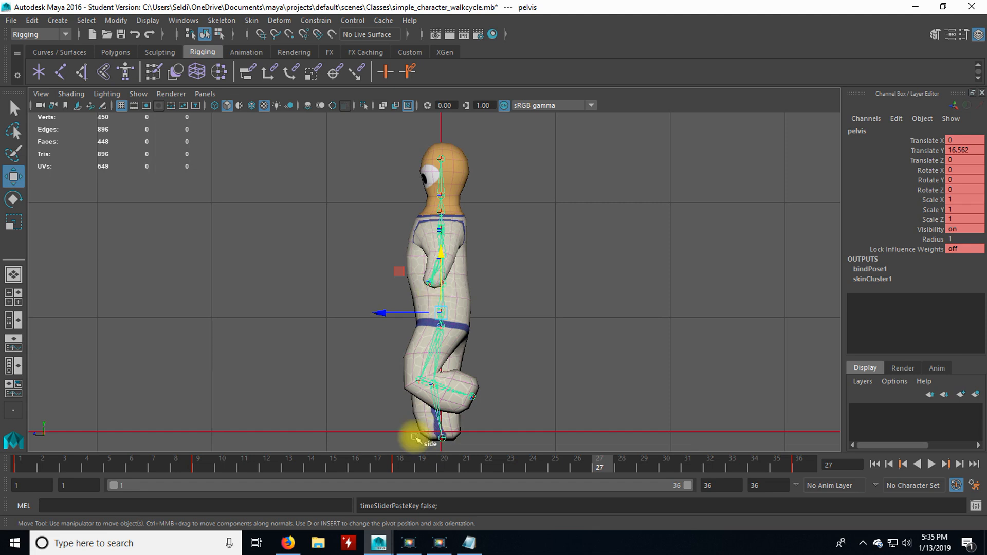
click(197, 467)
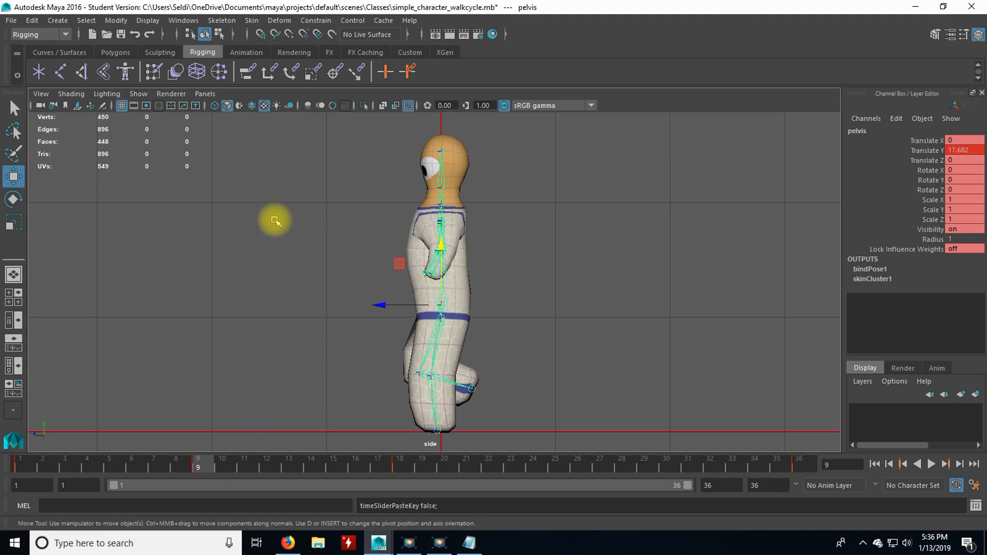
right_click(203, 462)
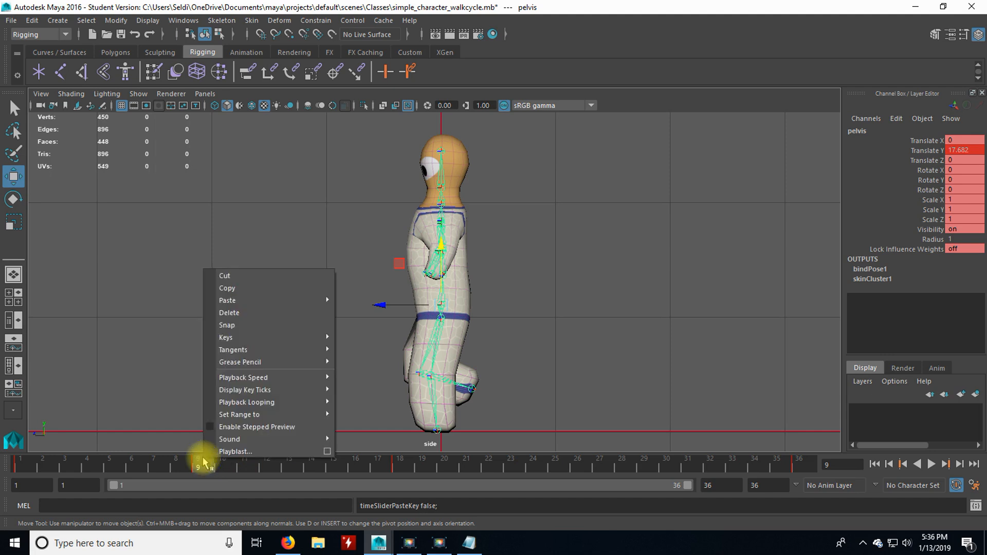
click(227, 288)
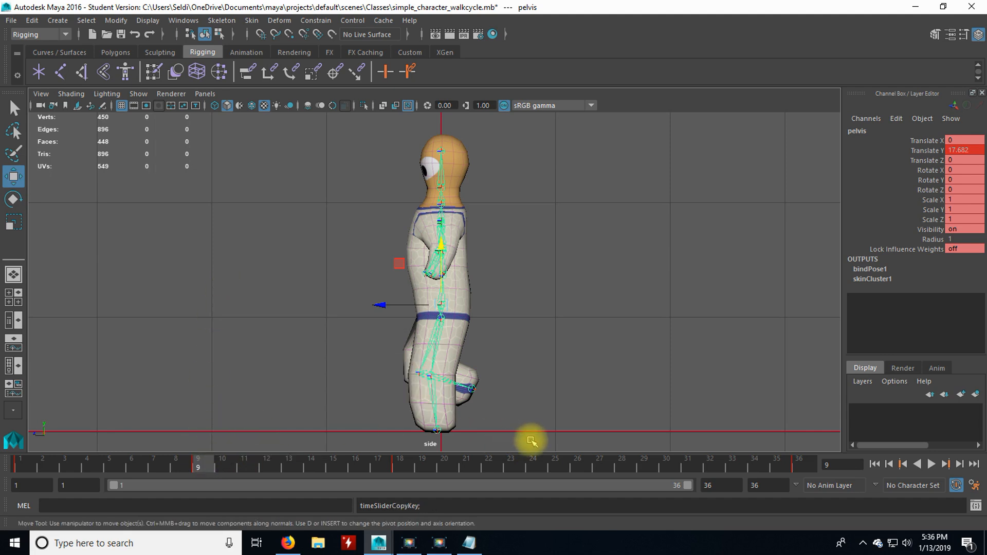
click(600, 466)
right_click(602, 465)
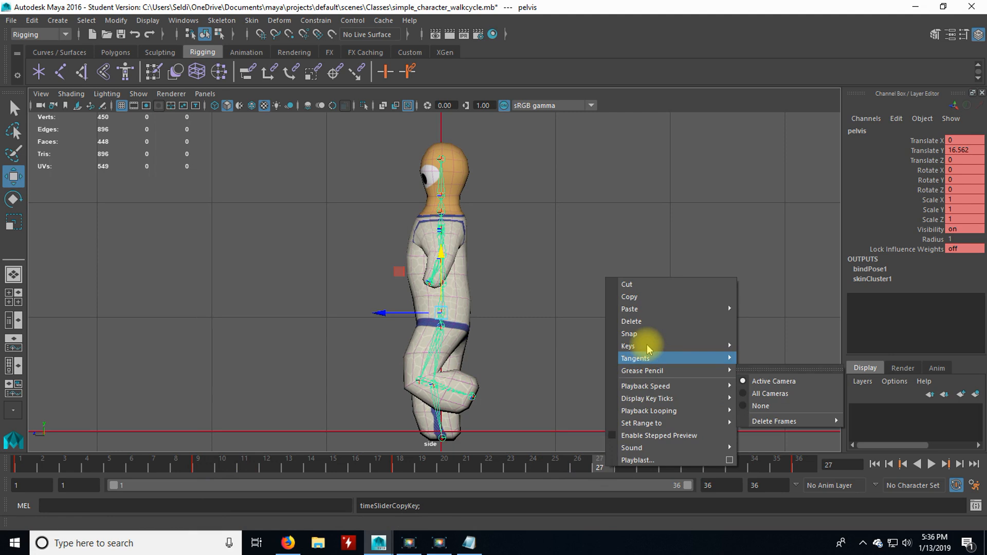
click(750, 318)
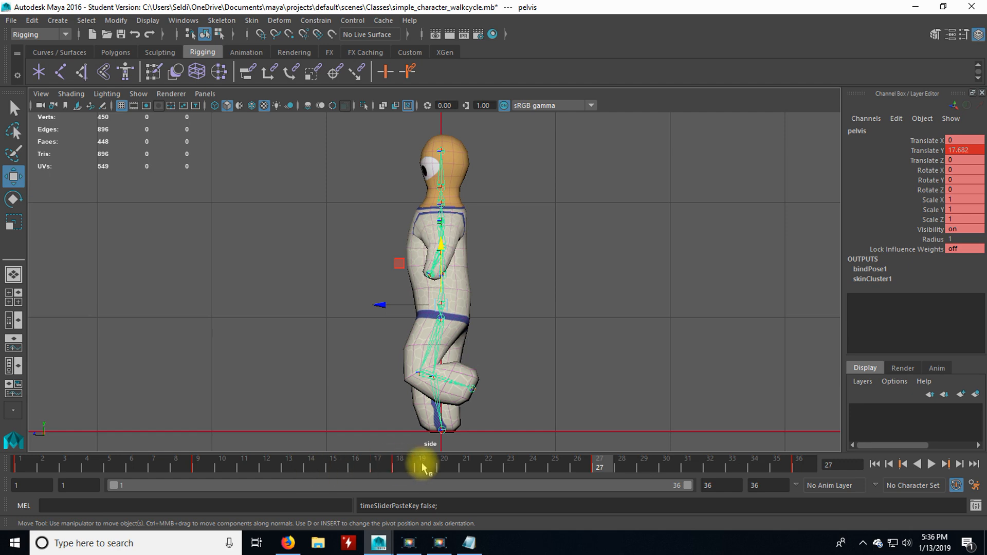
Scrub from frame 18 to 36 and play back the walk cycle to check the pelvis's up-and-down motion
drag(406, 472, 809, 473)
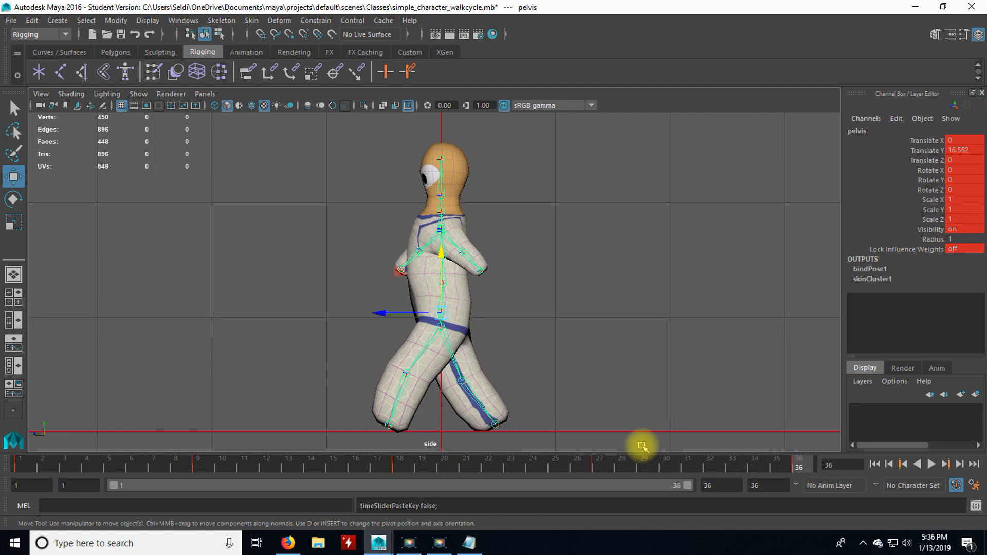
click(932, 465)
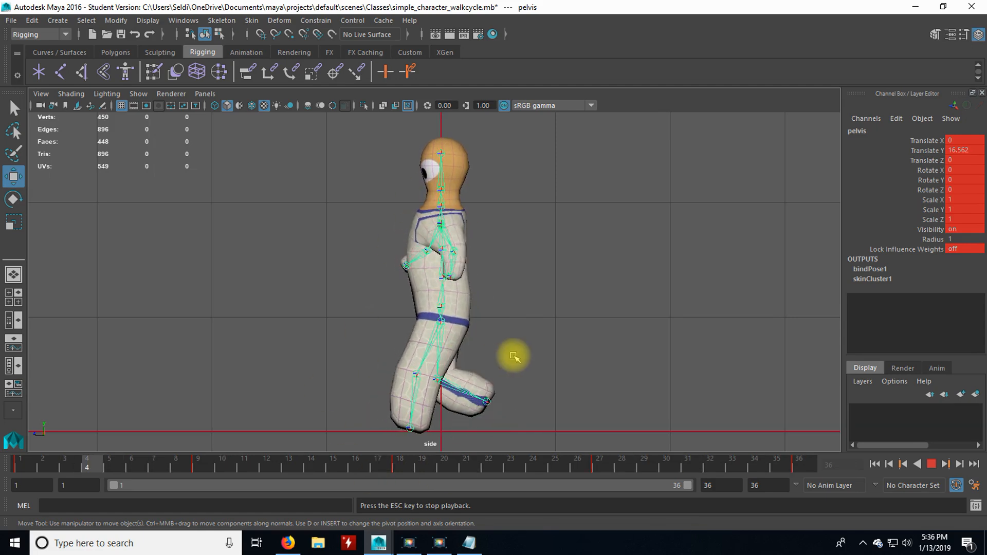
click(933, 464)
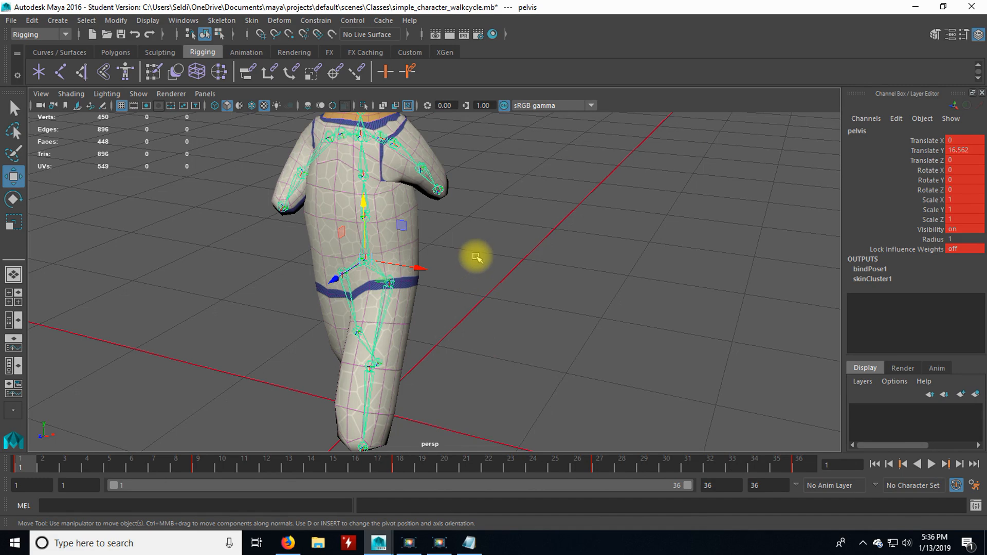
In the perspective view, rotate the pelvis to Rotate X -4.928 at frame 1, and scrub to frame 18
alt+middle_drag(480, 231, 536, 349)
alt+drag(541, 381, 557, 354)
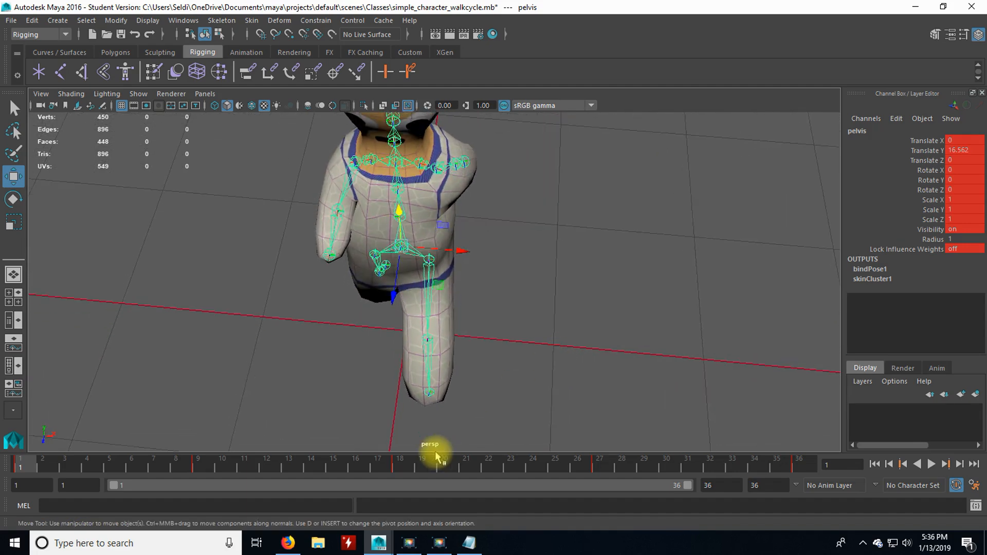
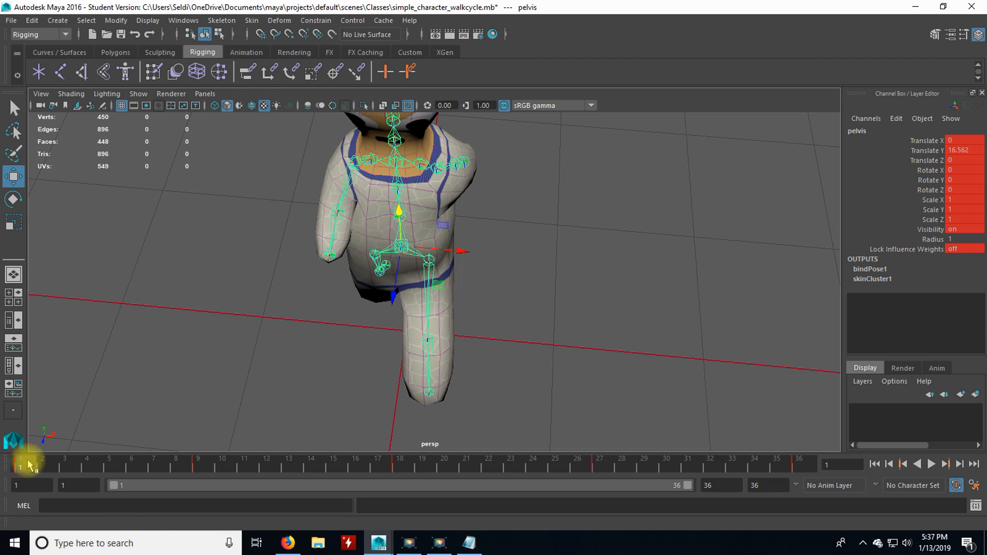
key(e)
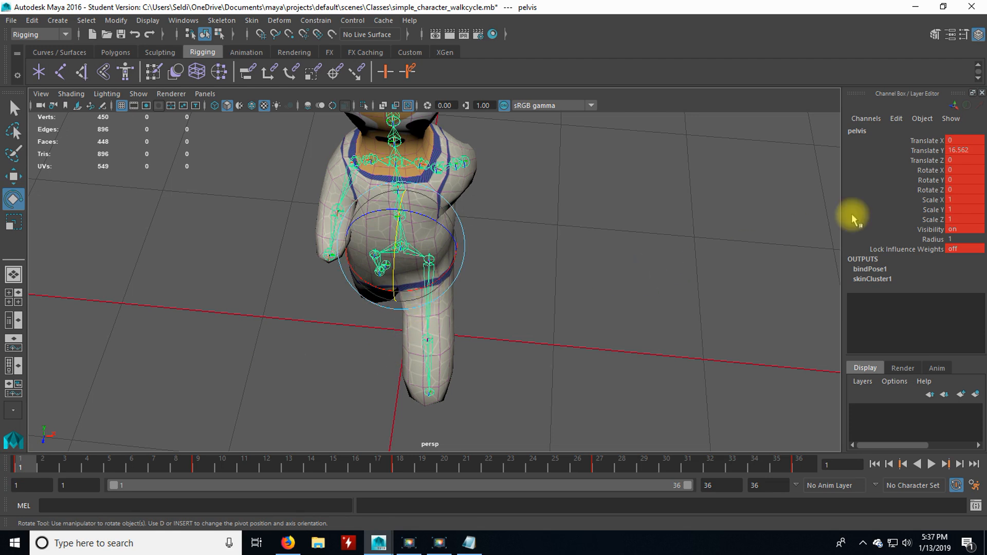
click(441, 282)
drag(441, 282, 438, 281)
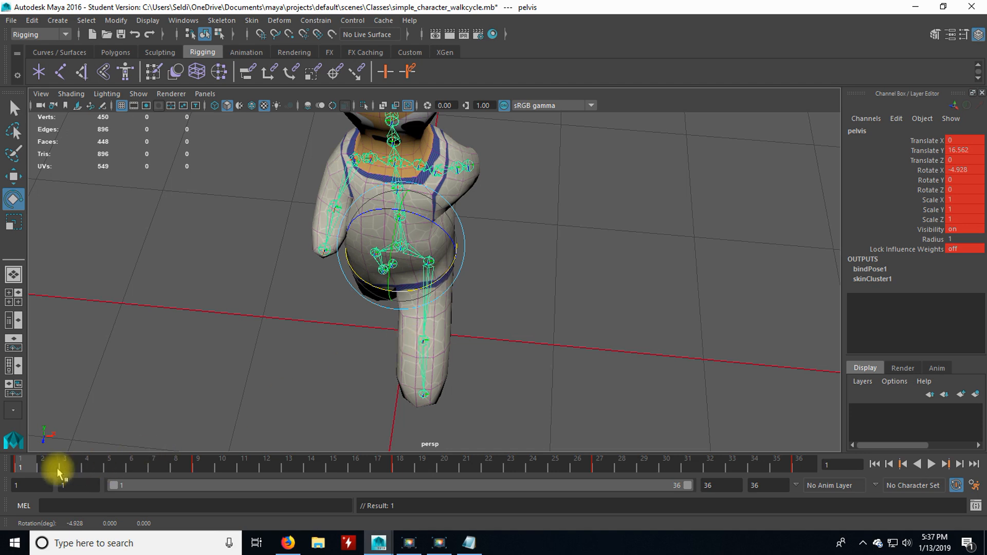
drag(22, 469, 406, 465)
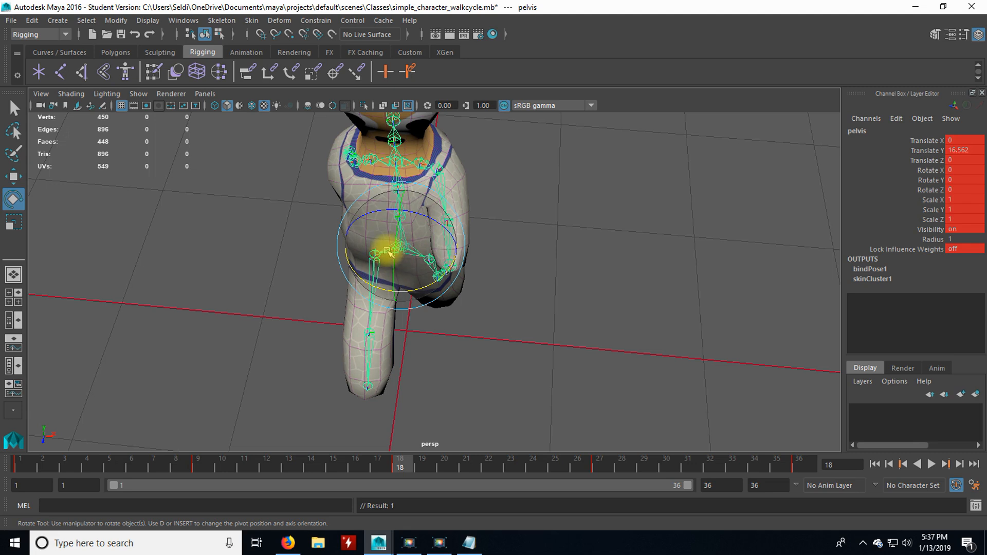
Copy the pelvis key from frame 1 to frame 18 and set its Rotate X there to 4.928
click(28, 465)
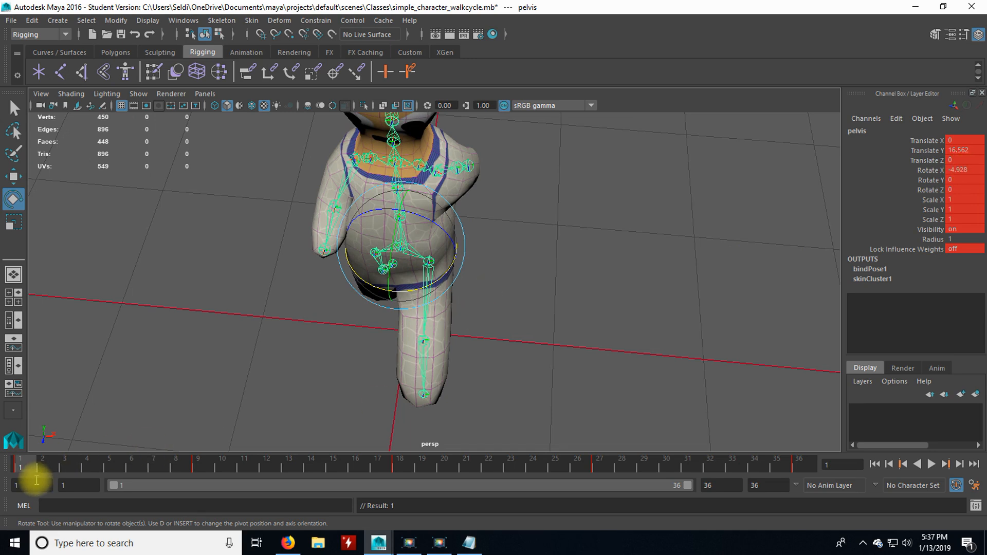
right_click(22, 465)
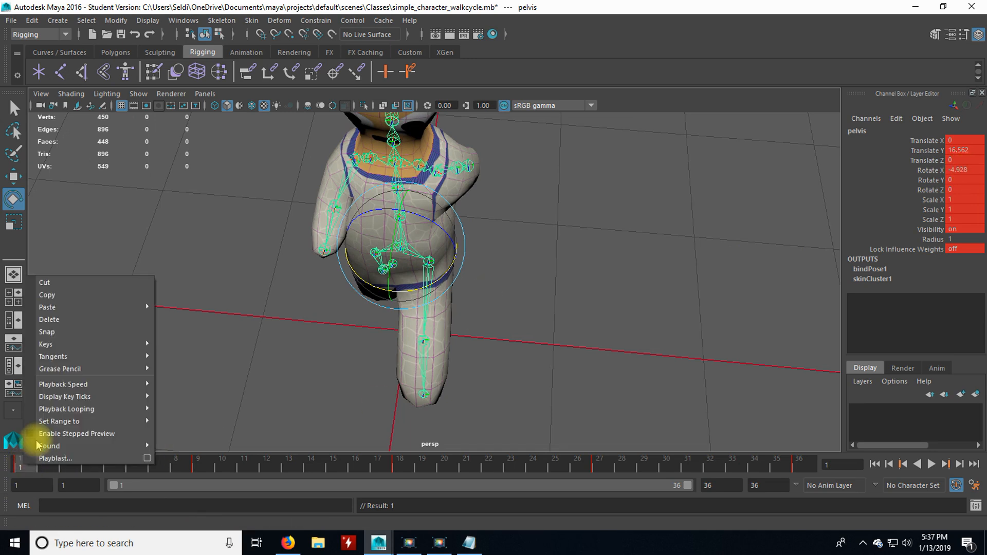
click(57, 294)
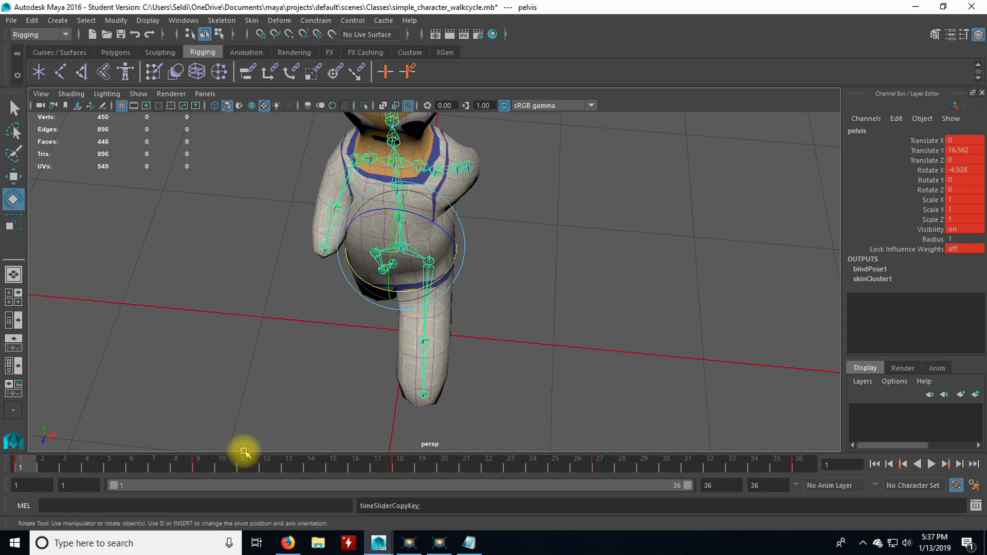
click(409, 470)
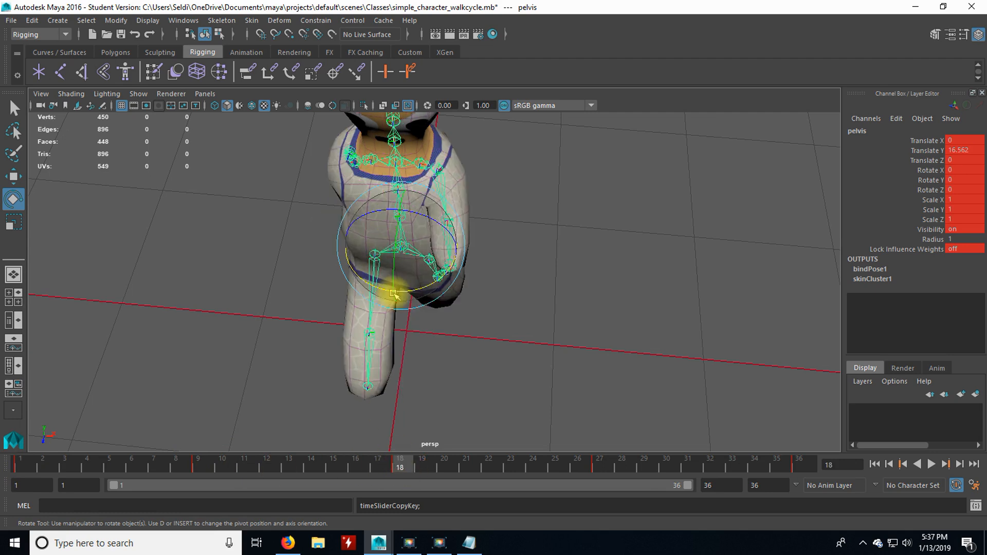
right_click(399, 466)
mouse_move(441, 309)
click(570, 320)
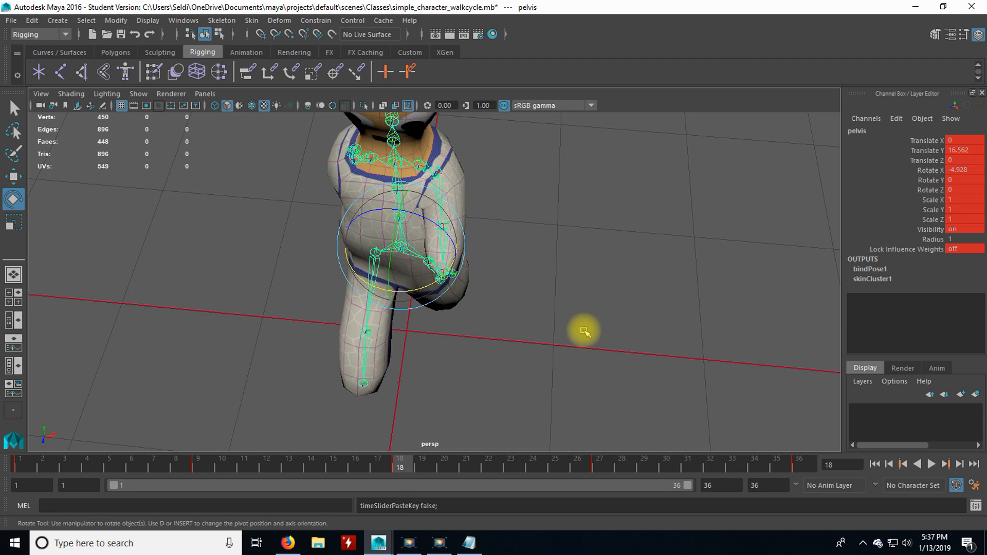
click(952, 170)
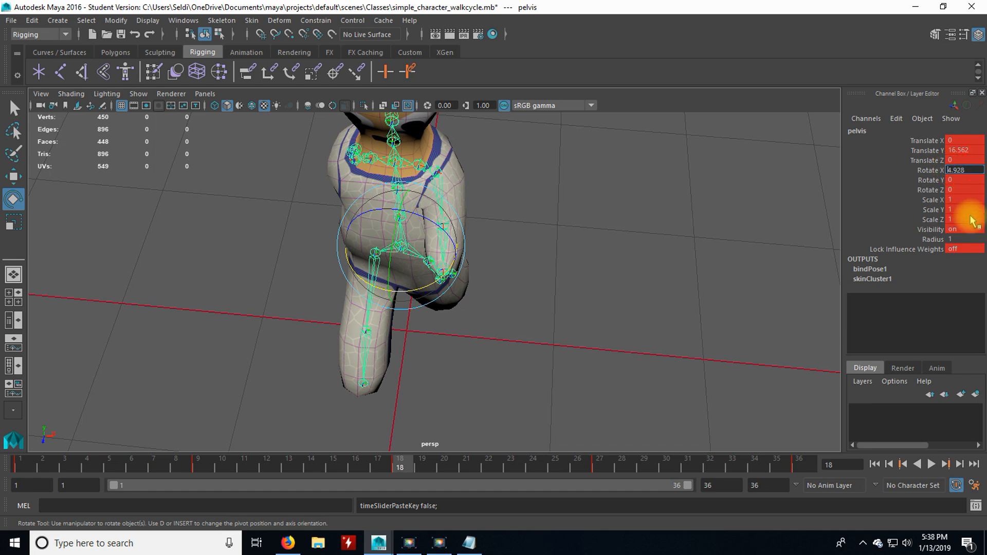
key(Return)
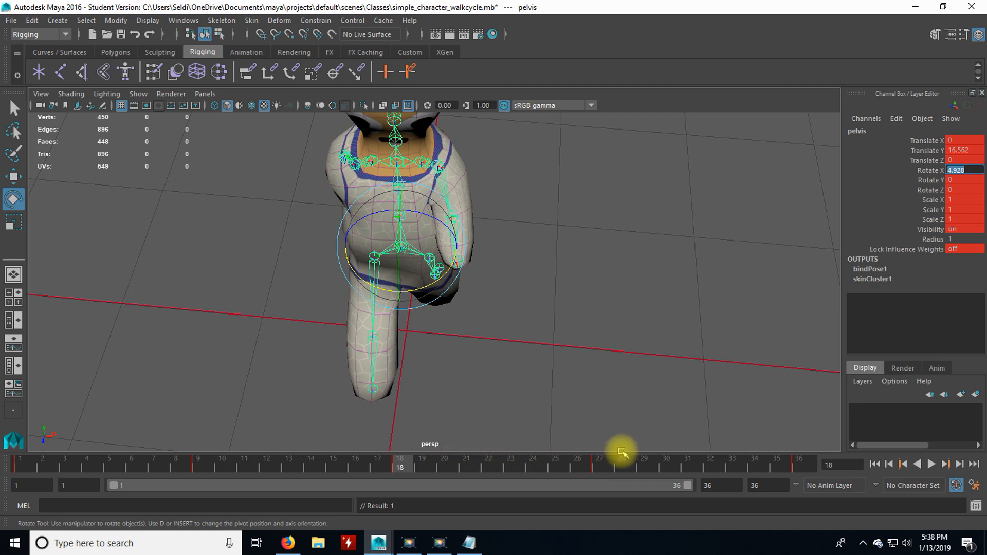
Paste the copied frame 1 pelvis key at frame 36 so the hip rotation loops
click(806, 463)
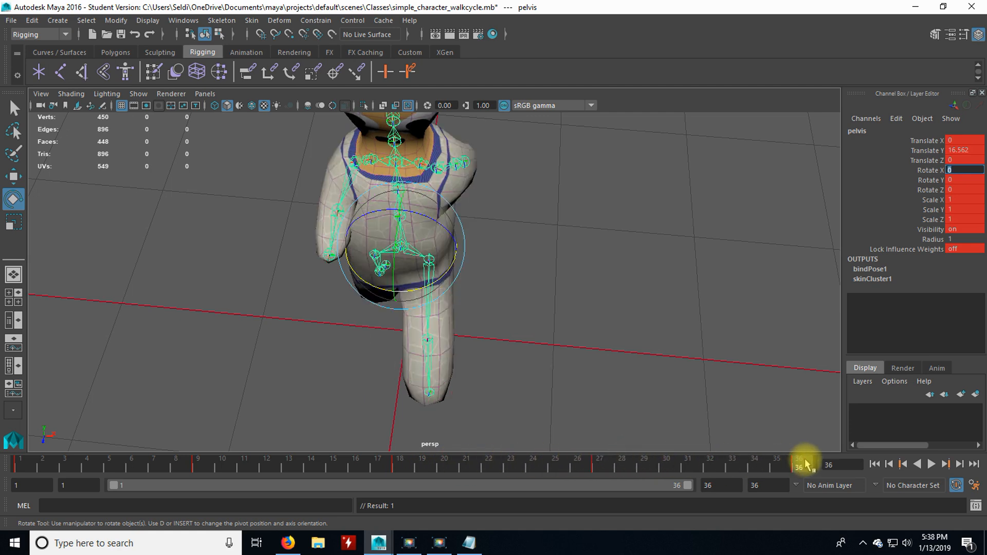
right_click(805, 460)
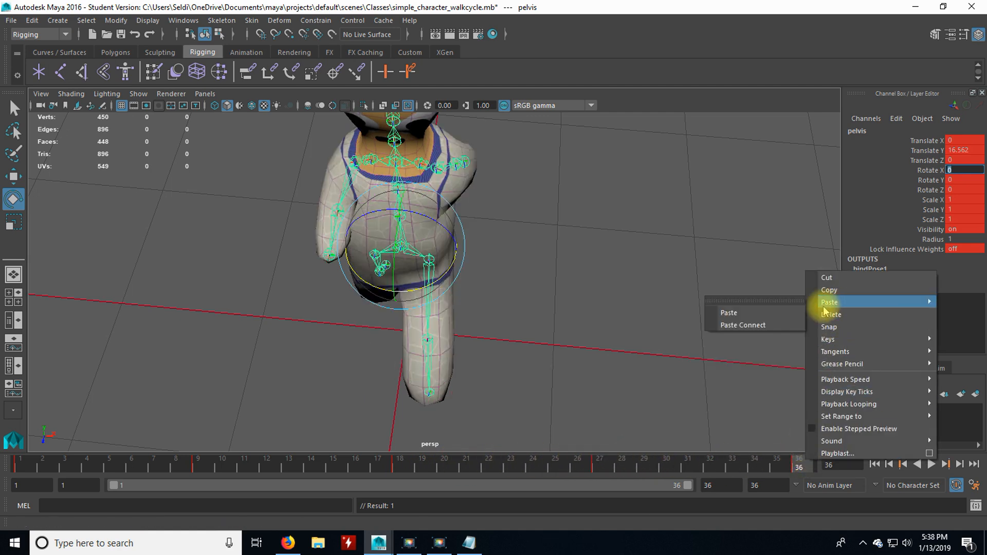
mouse_move(828, 303)
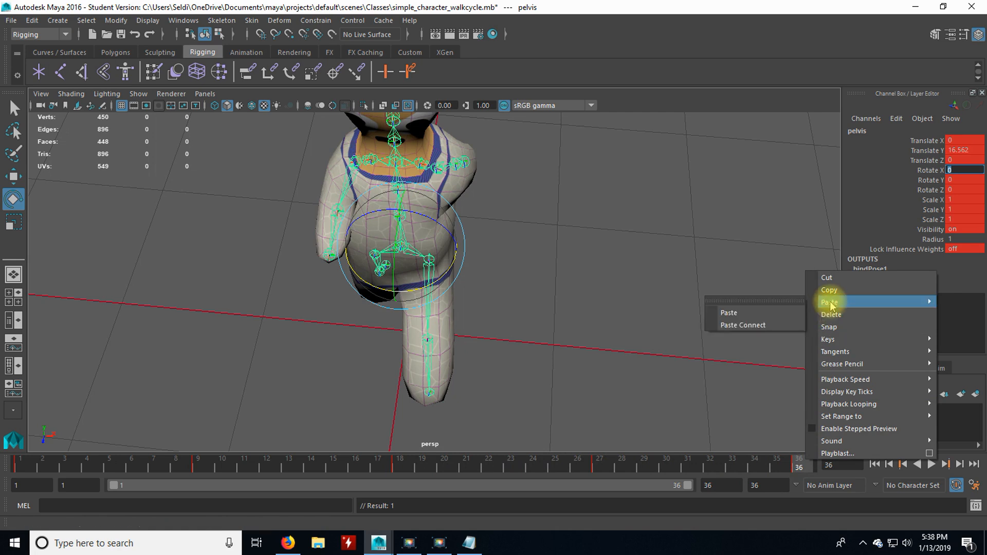
click(796, 311)
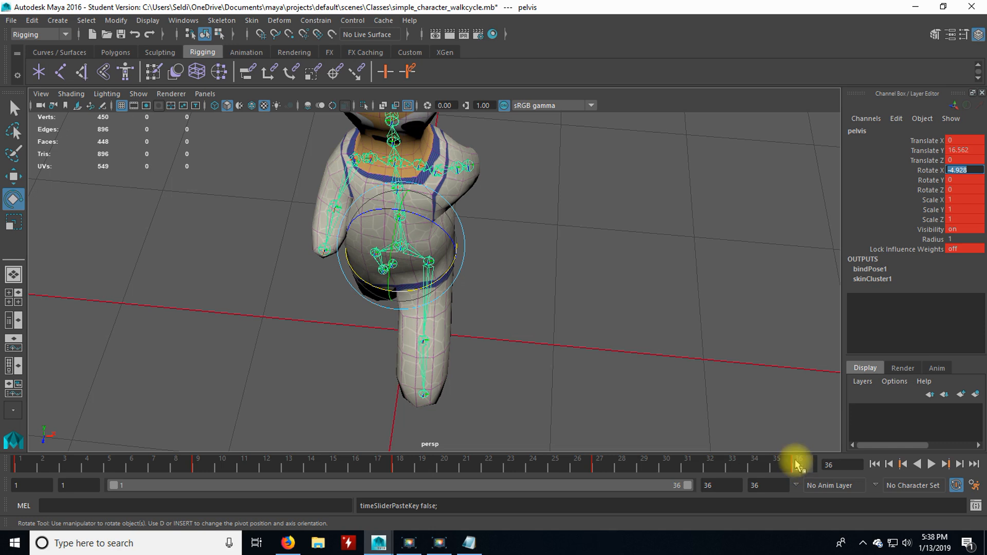
Scrub through the timeline and play back the walk cycle from several angles to check the hip rotation
drag(30, 469, 777, 467)
alt+drag(507, 344, 460, 340)
alt+drag(534, 346, 560, 348)
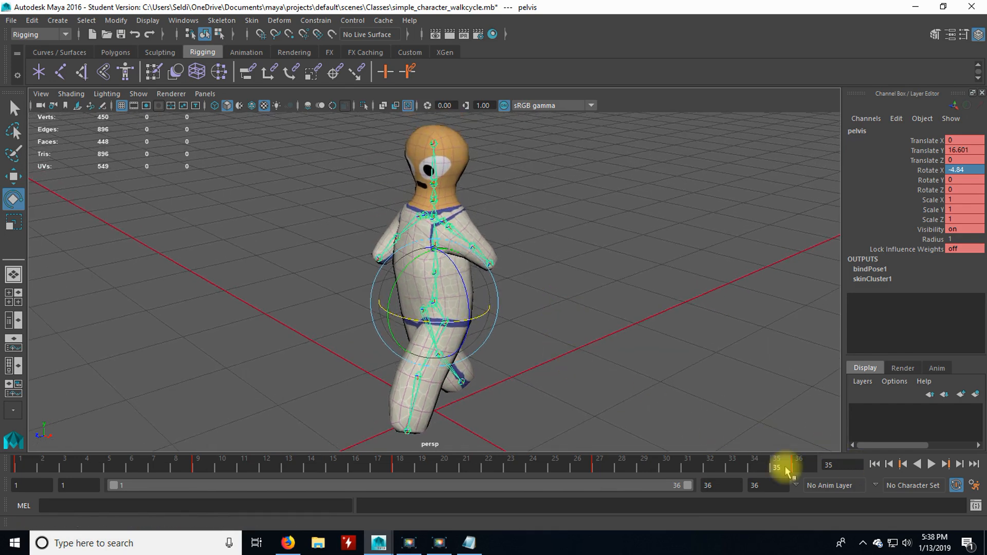
click(935, 466)
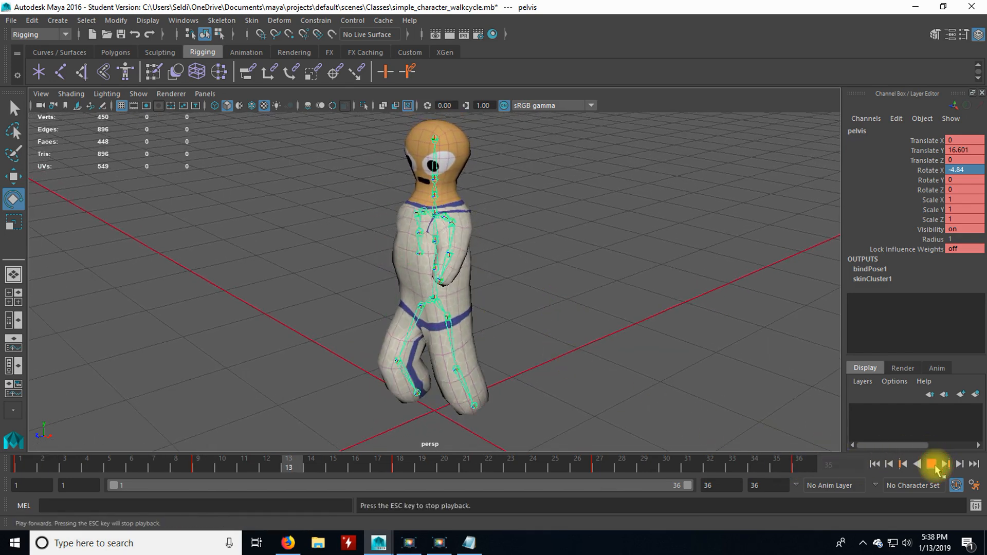
alt+drag(657, 353, 447, 334)
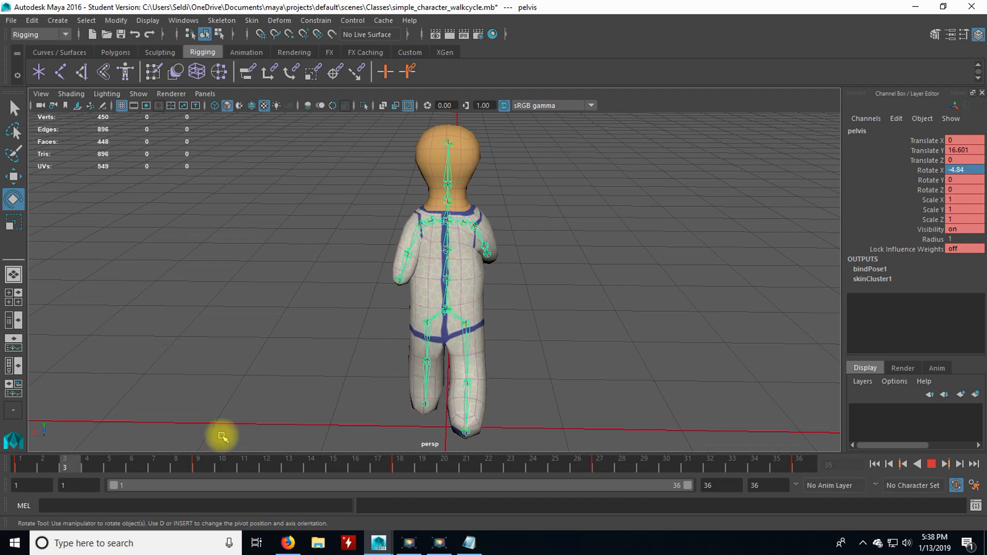
click(930, 465)
At frame 1, rotate the spine3 joint to Rotate X 4.836 to twist the upper body against the hips
alt+drag(288, 341, 536, 366)
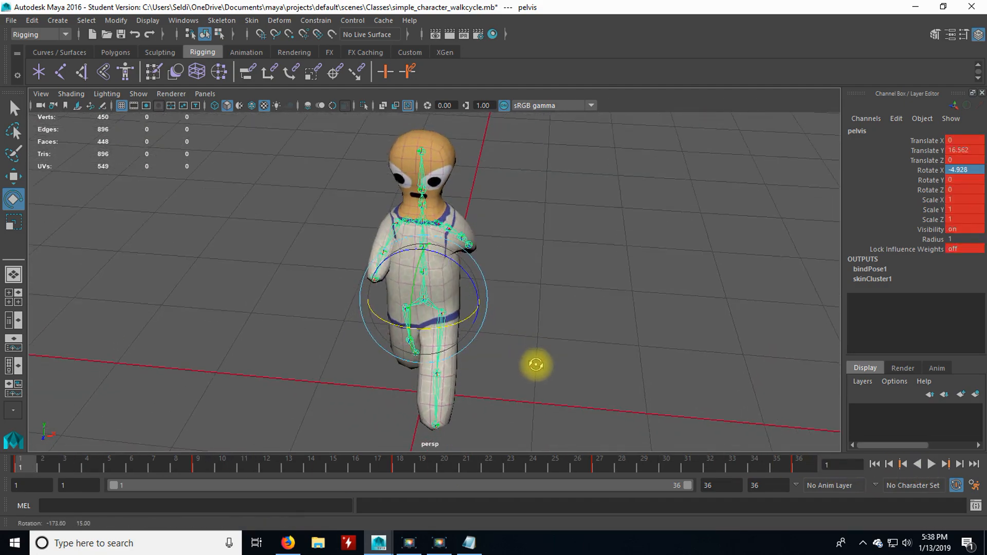
scroll(536, 366, up, 4)
alt+middle_drag(565, 249, 569, 349)
scroll(548, 350, up, 1)
alt+drag(547, 349, 542, 380)
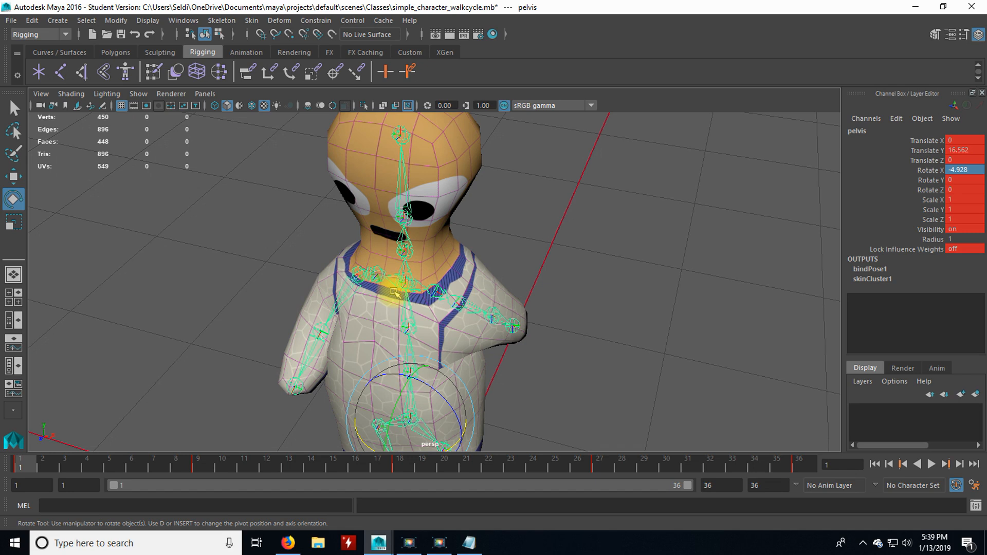
mouse_move(577, 326)
alt+mouse_down()
mouse_move(558, 315)
mouse_move(573, 308)
alt+mouse_up()
click(412, 272)
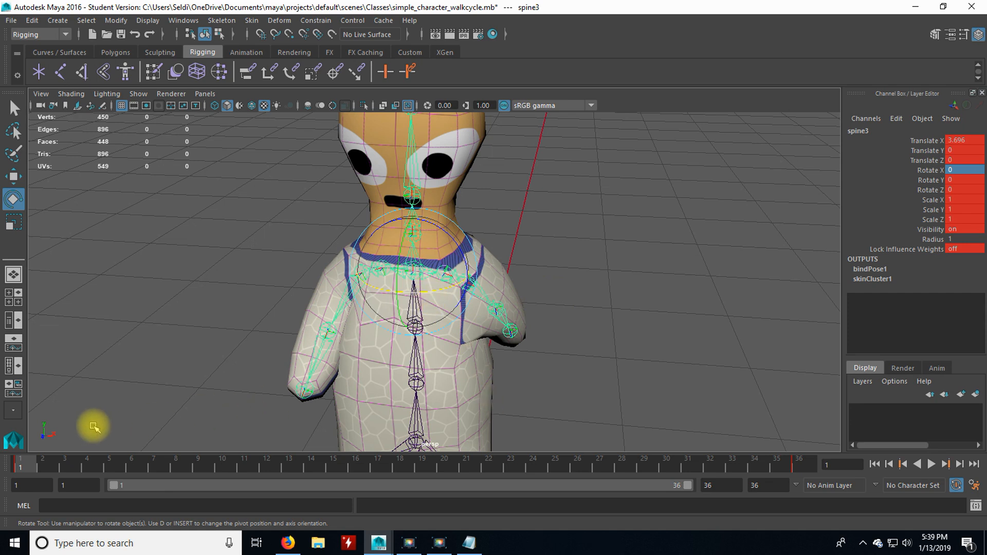
alt+drag(236, 381, 211, 383)
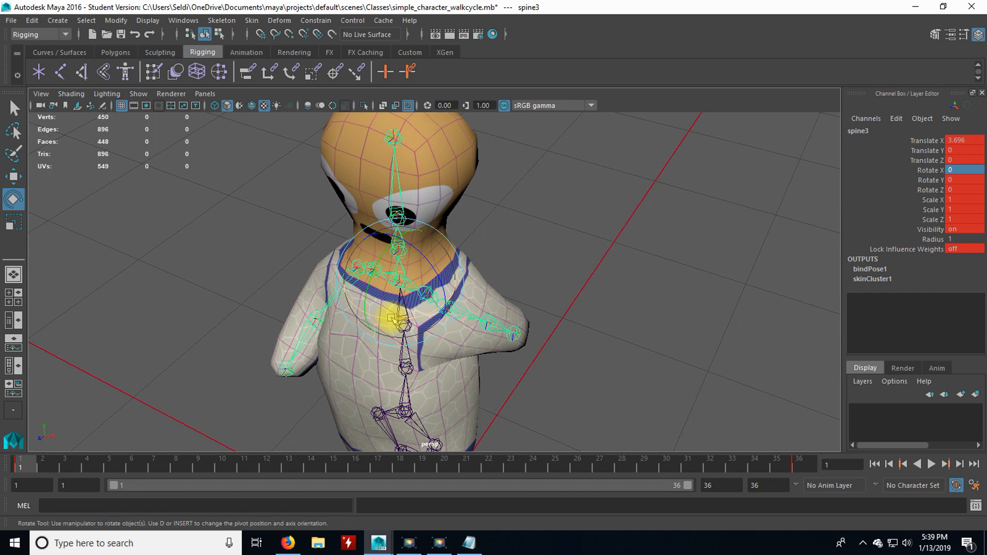
drag(391, 318, 401, 323)
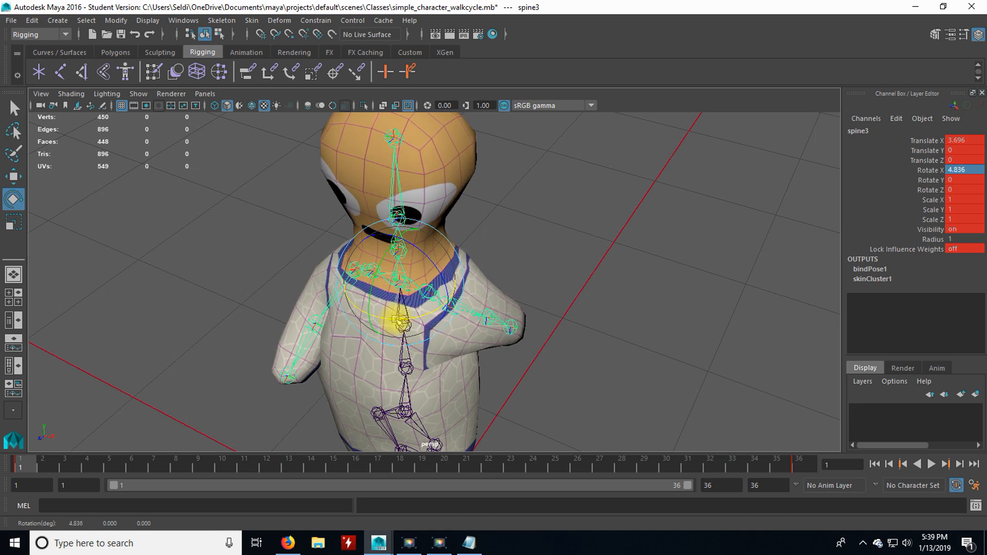
Copy the spine3 key from frame 1 to frame 18 and set its Rotate X there to -4.836
alt+drag(511, 406, 529, 387)
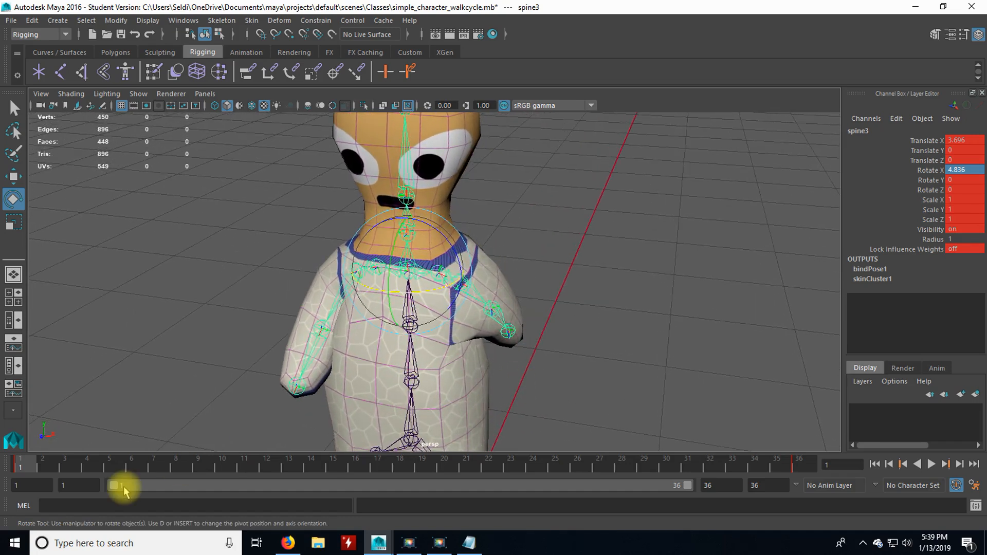
right_click(35, 468)
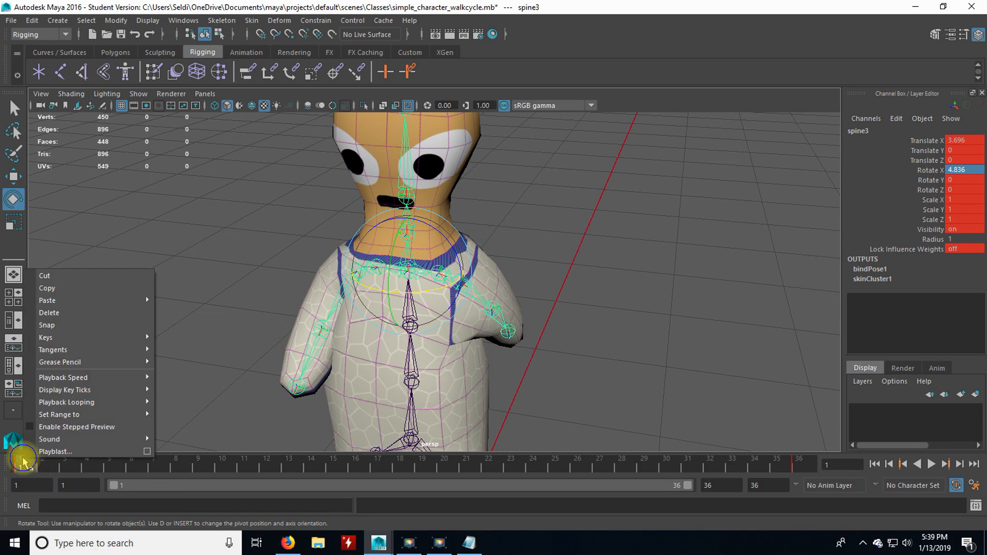
click(67, 285)
drag(17, 465, 398, 447)
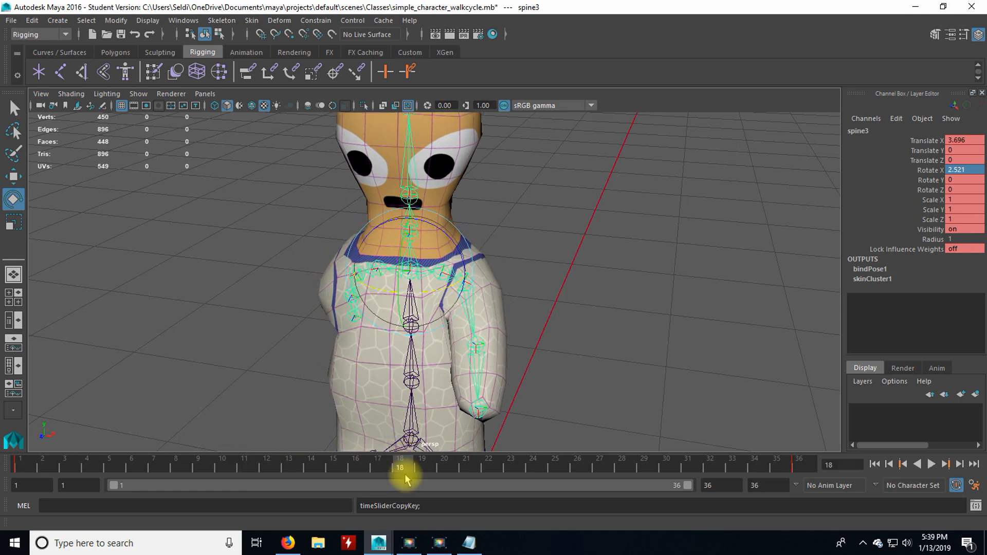
right_click(404, 469)
mouse_move(449, 305)
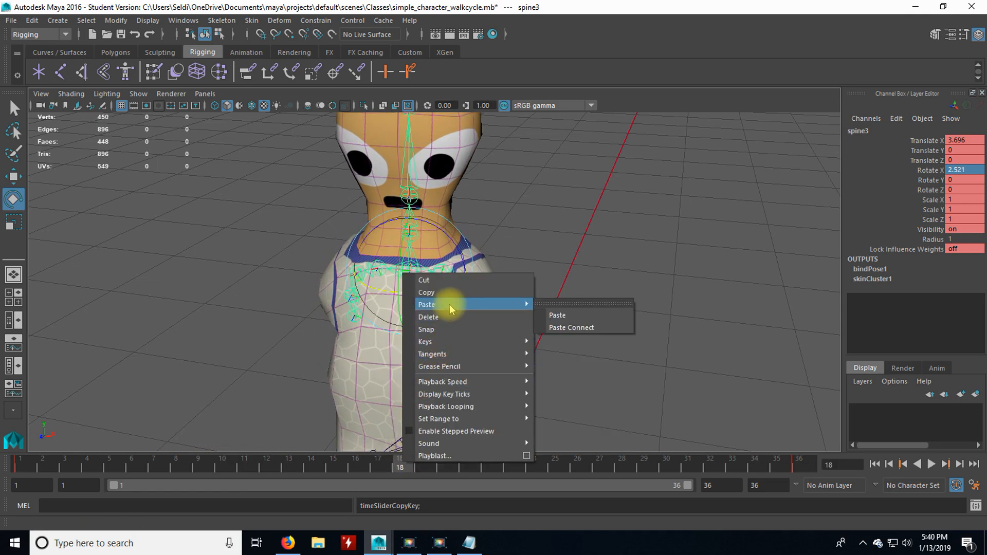
click(556, 315)
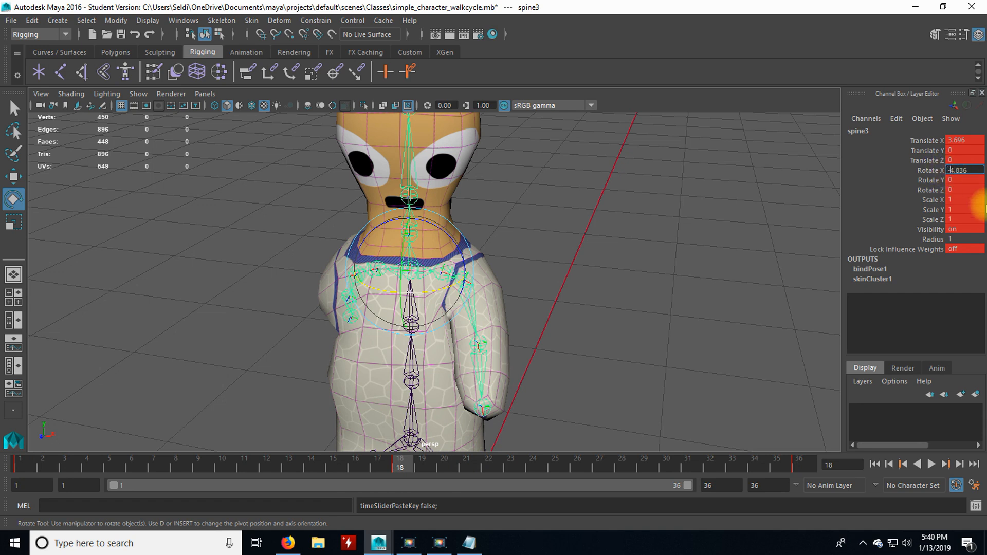
key(Return)
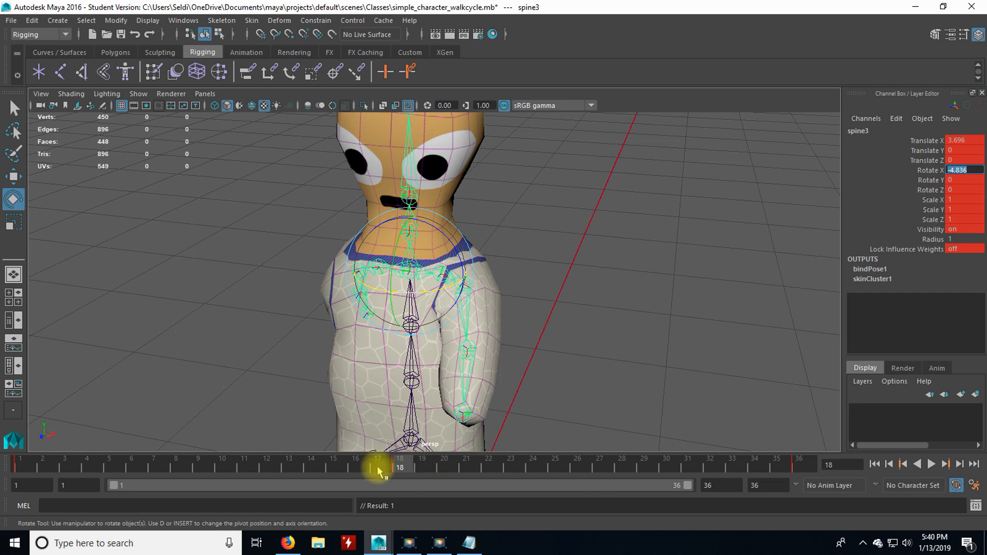
Paste the copied frame 1 spine3 key at frame 36 so the upper-body twist loops
drag(445, 468, 801, 474)
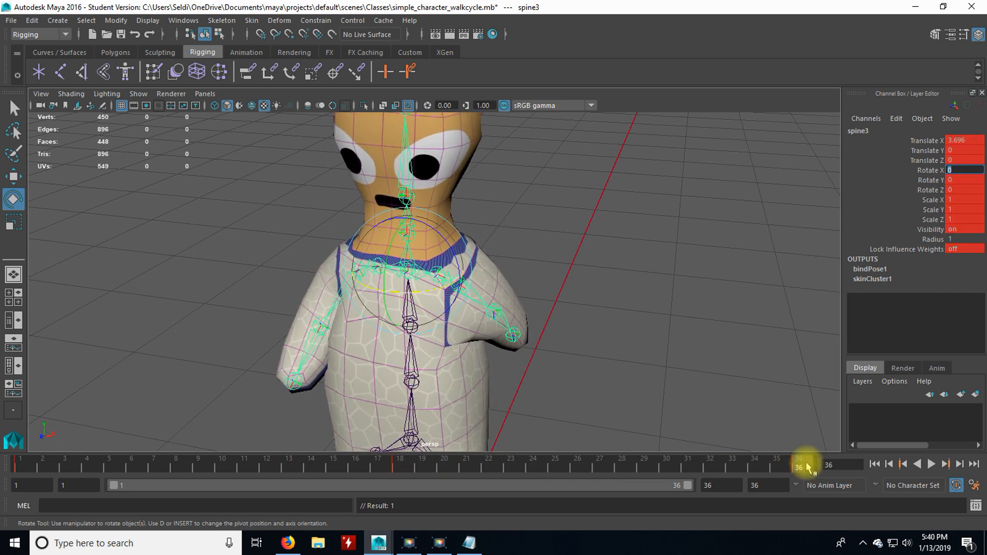
right_click(807, 468)
mouse_move(833, 305)
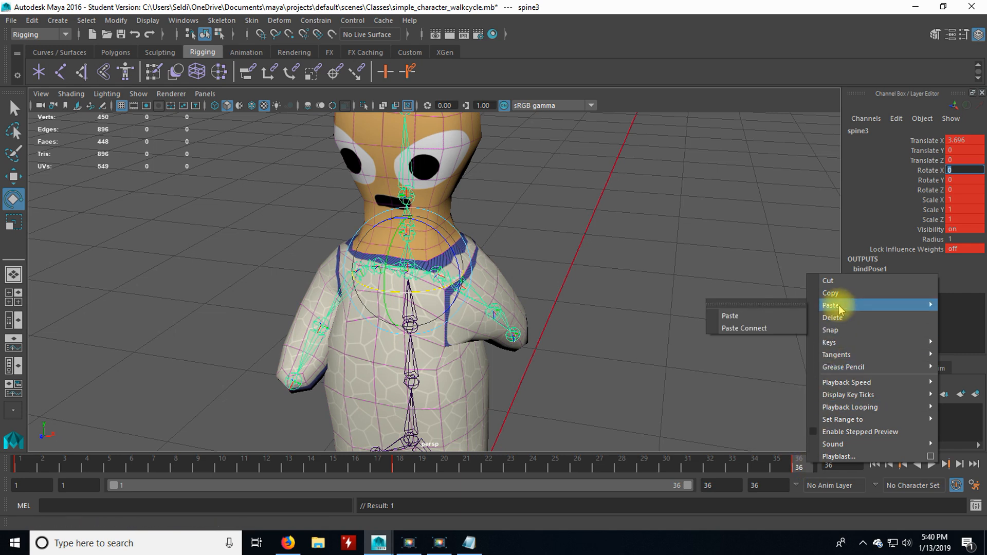
click(794, 313)
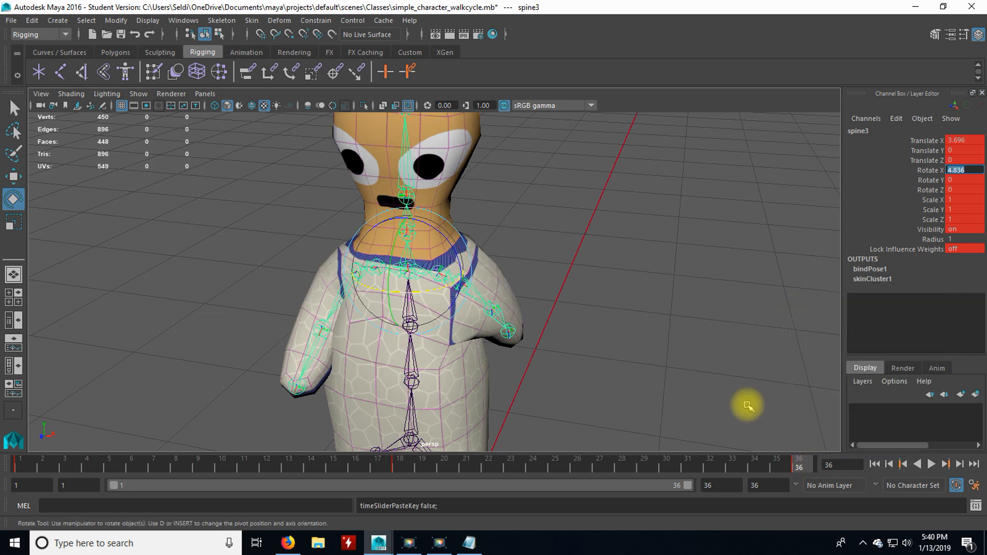
Play back the walk cycle and examine the shoulder twist from above, including the pose at frame 18
click(932, 465)
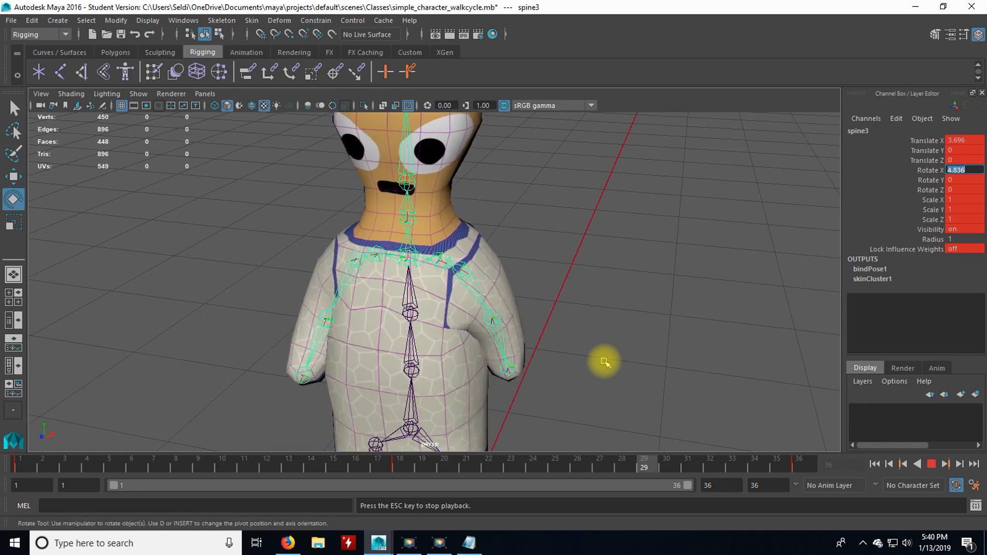
alt+drag(293, 346, 384, 385)
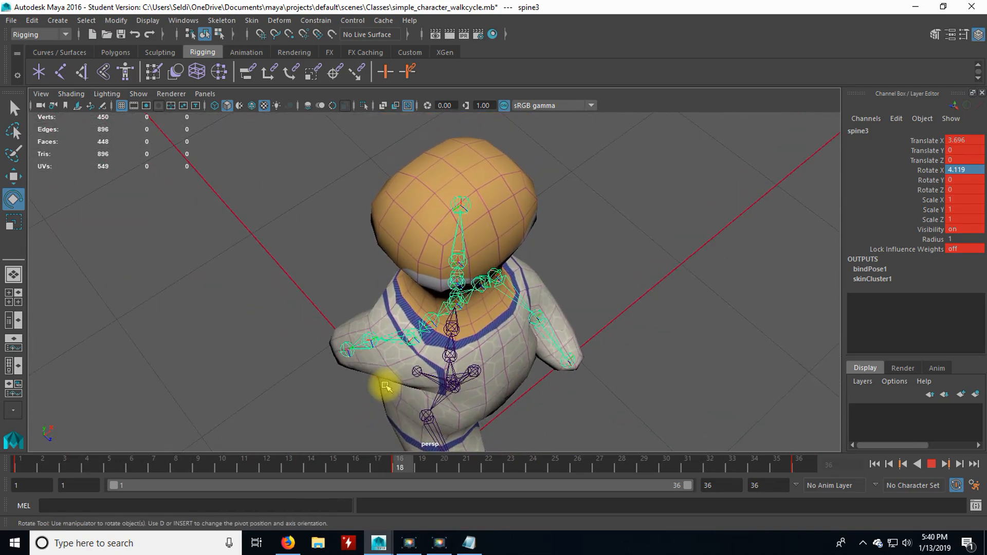
click(400, 470)
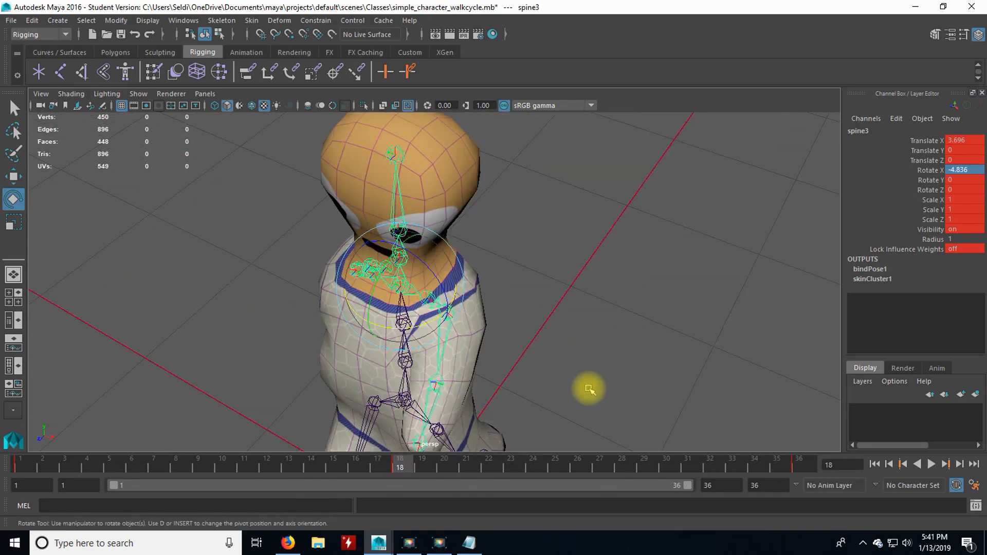
alt+drag(514, 330, 696, 383)
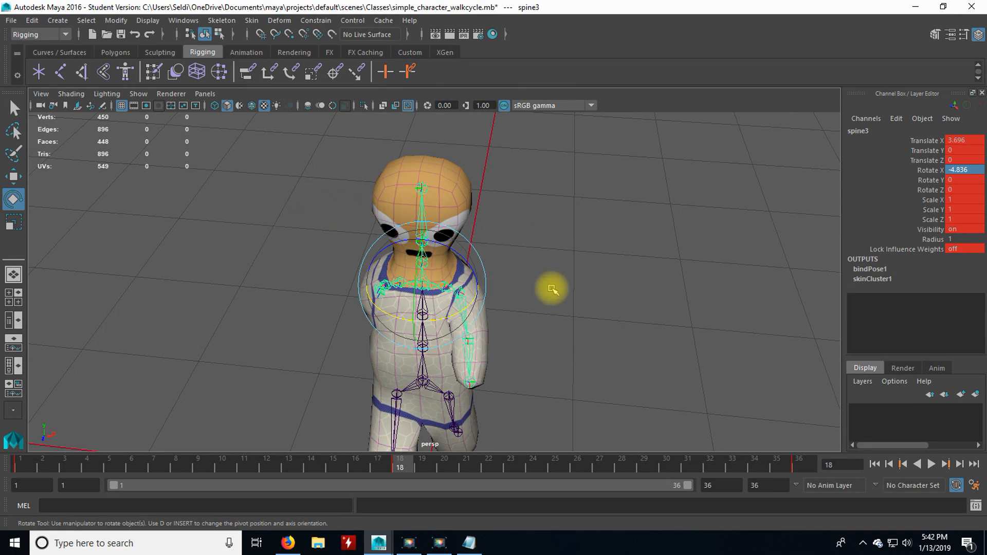
Play the walk cycle from frame 1 and inspect the full body's motion from the front and side
click(32, 464)
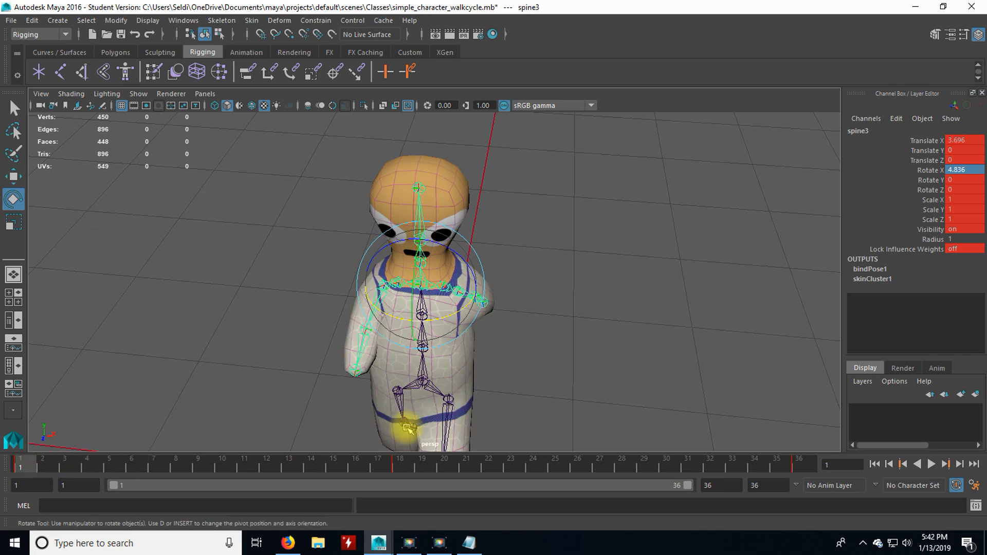
click(931, 464)
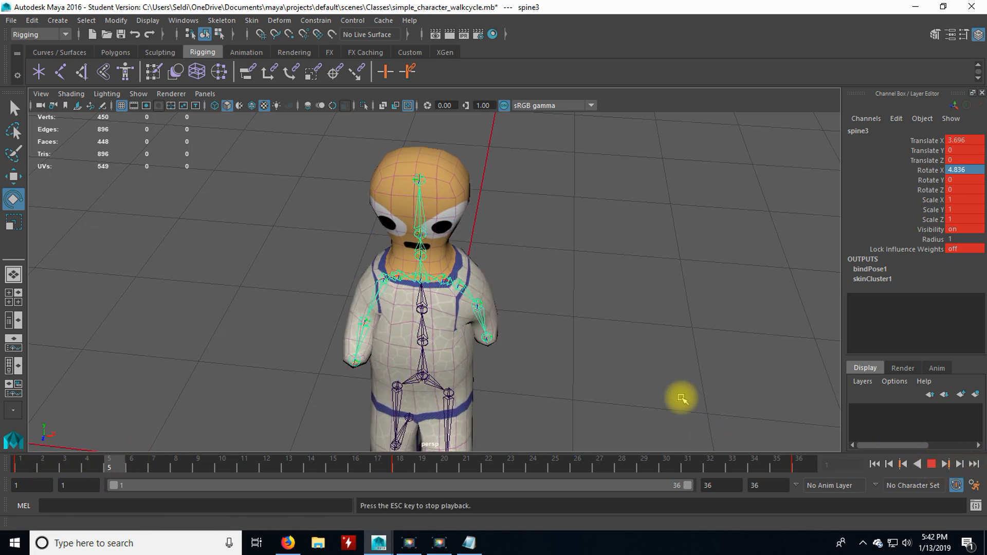
scroll(674, 394, down, 3)
scroll(638, 416, up, 1)
alt+drag(618, 411, 547, 382)
alt+middle_drag(557, 399, 592, 328)
alt+drag(592, 330, 311, 338)
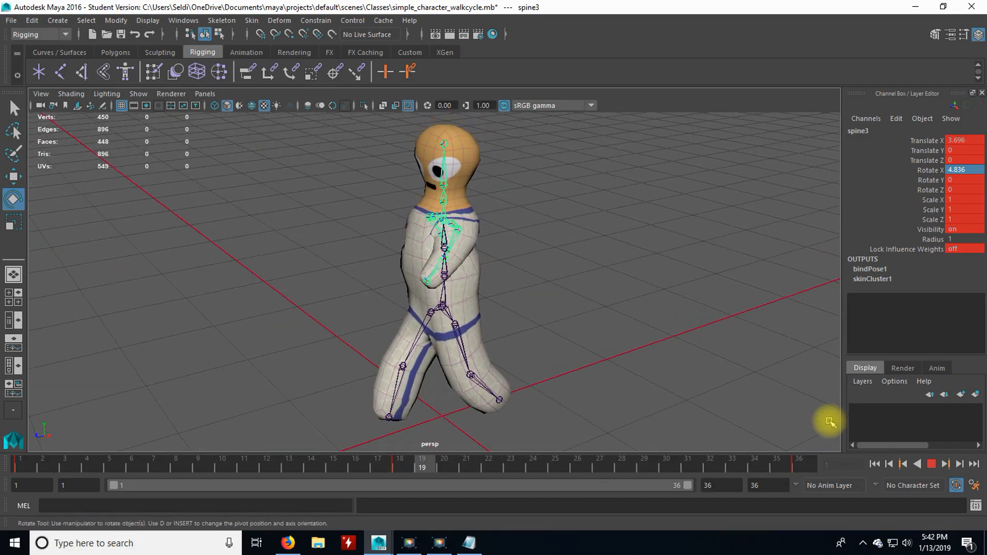
Stop playback, select the pelvis joint and examine its keyed channels at frames 1, 9, 18 and 27
click(931, 464)
click(435, 304)
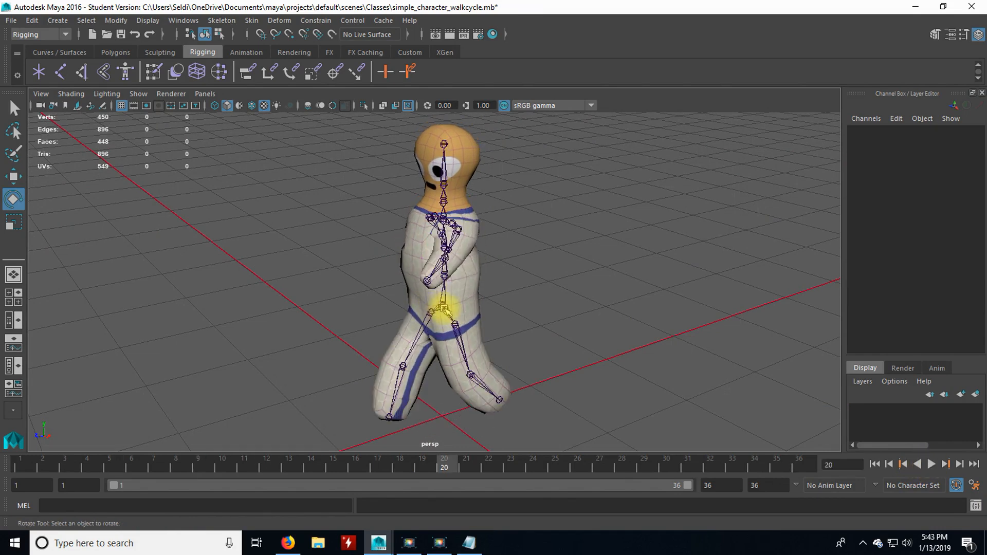
click(443, 310)
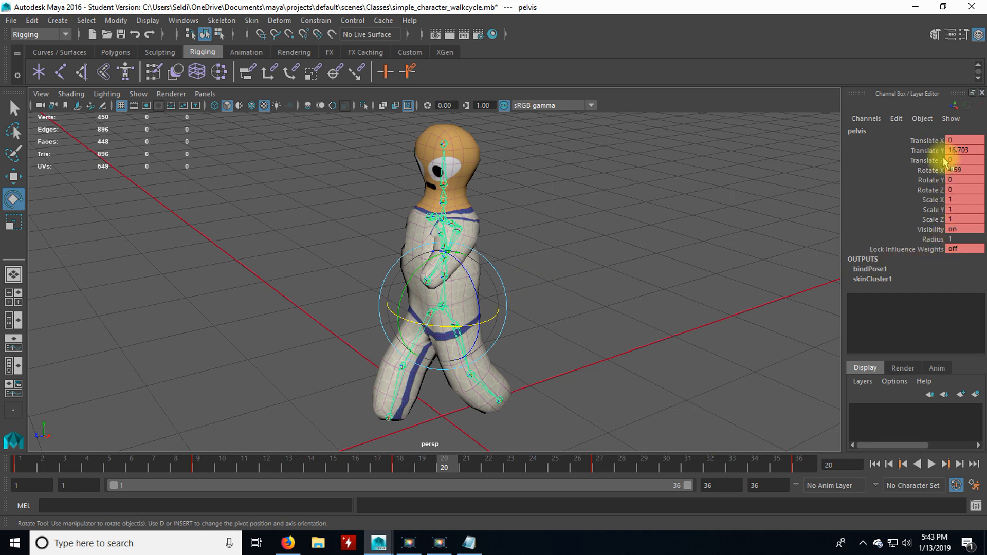
click(17, 463)
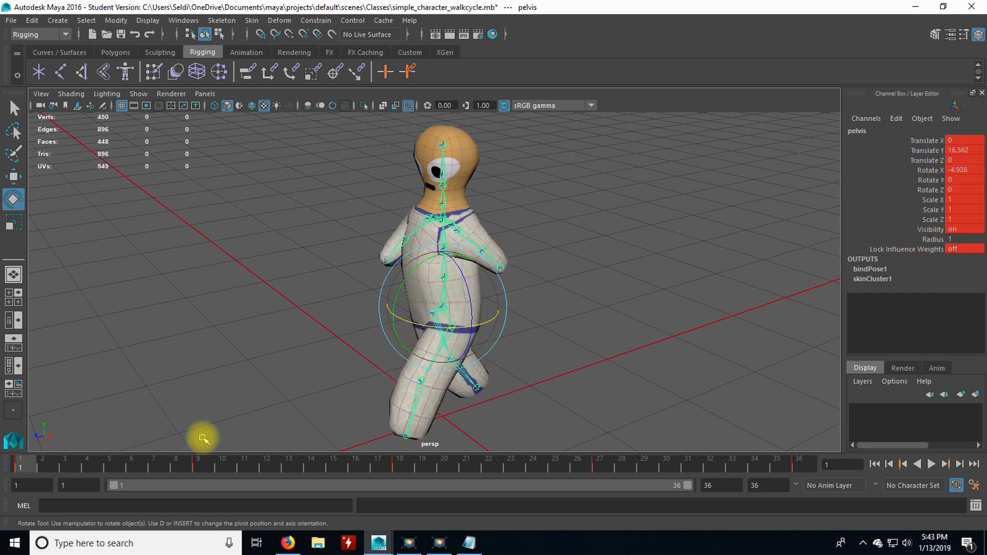
key(alt+v)
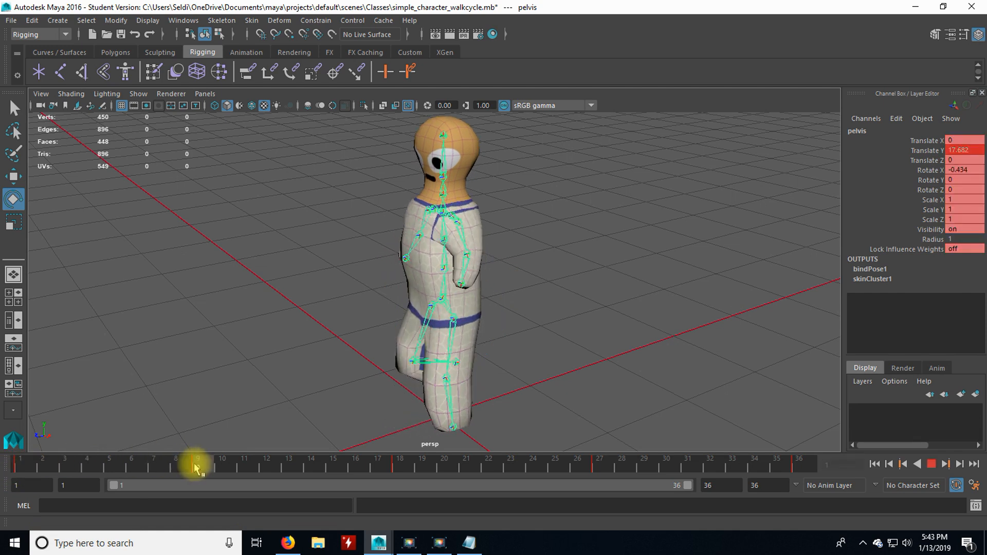
click(195, 465)
key(e)
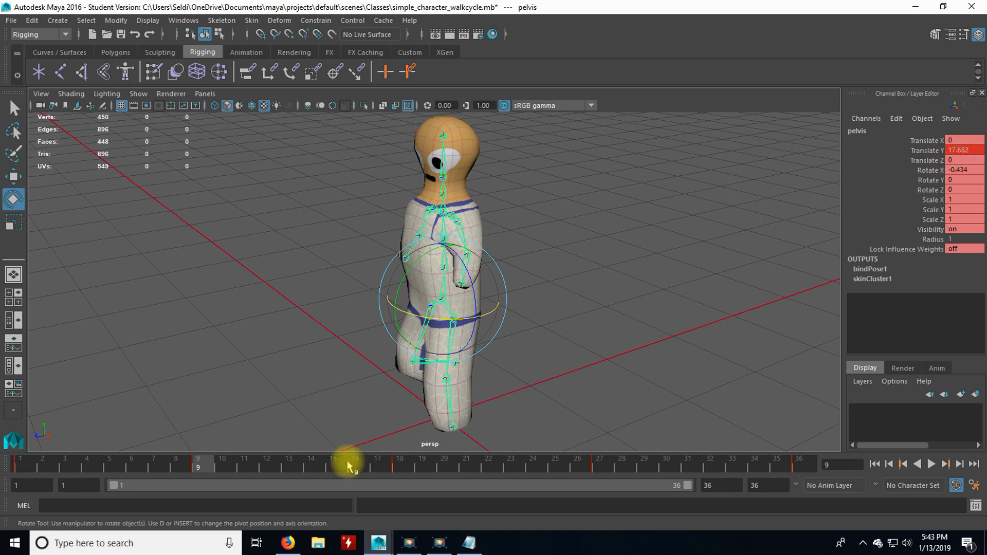
drag(226, 468, 403, 468)
drag(566, 468, 599, 468)
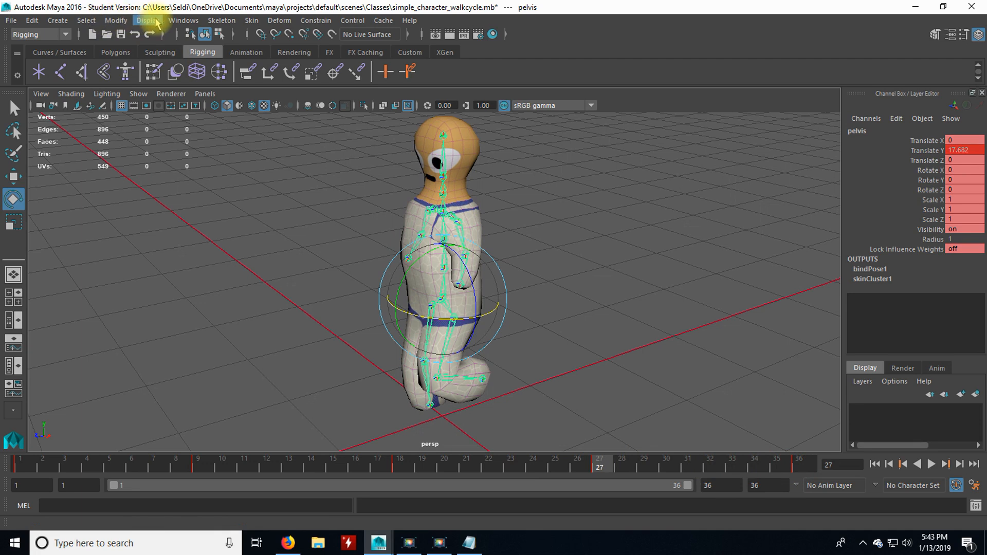
Select all joints in the scene and delete their static channels
click(85, 21)
mouse_move(103, 54)
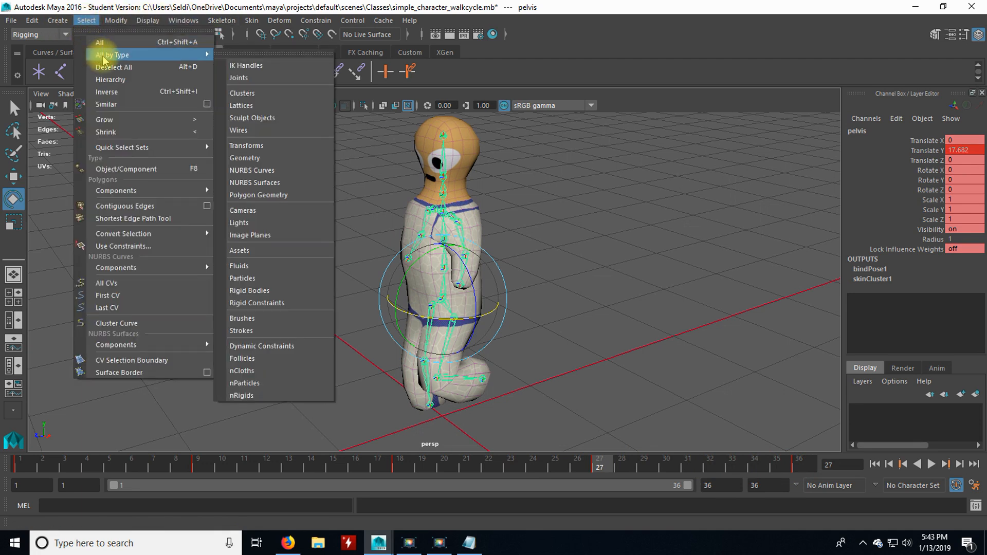
click(246, 81)
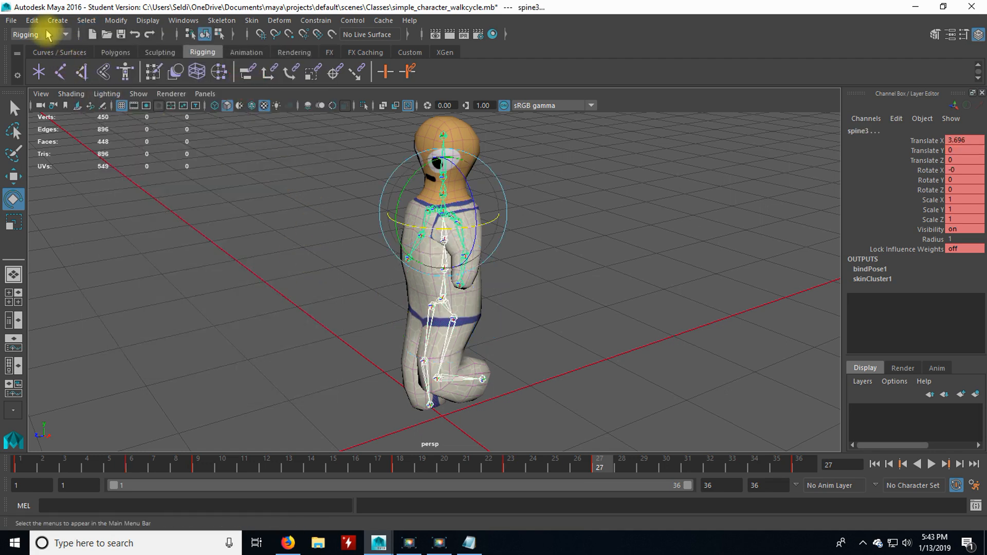
click(33, 20)
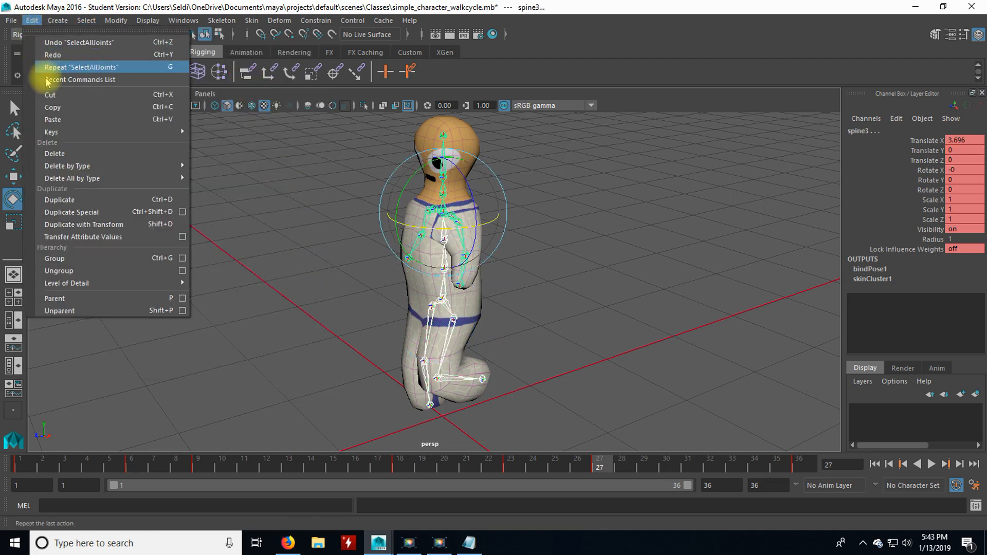
mouse_move(78, 169)
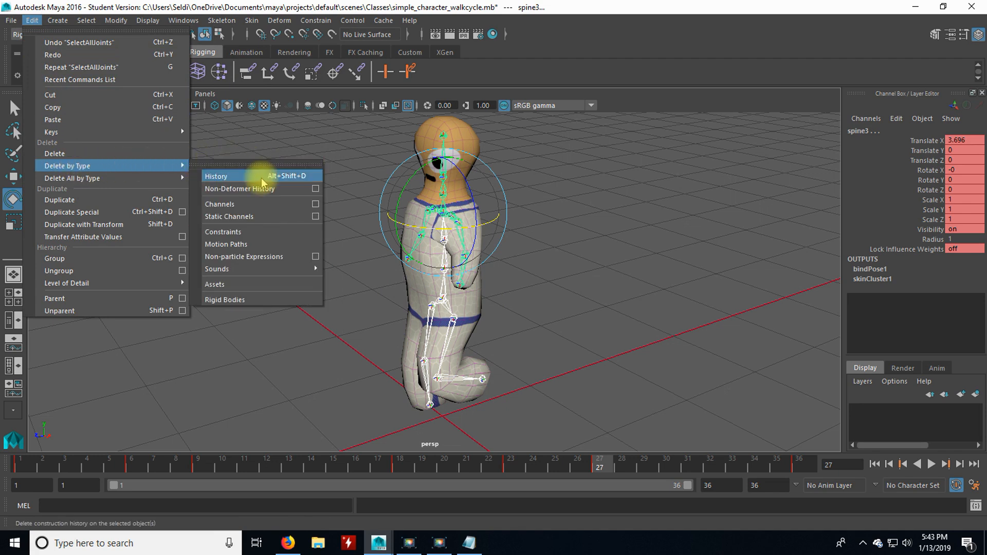
click(262, 221)
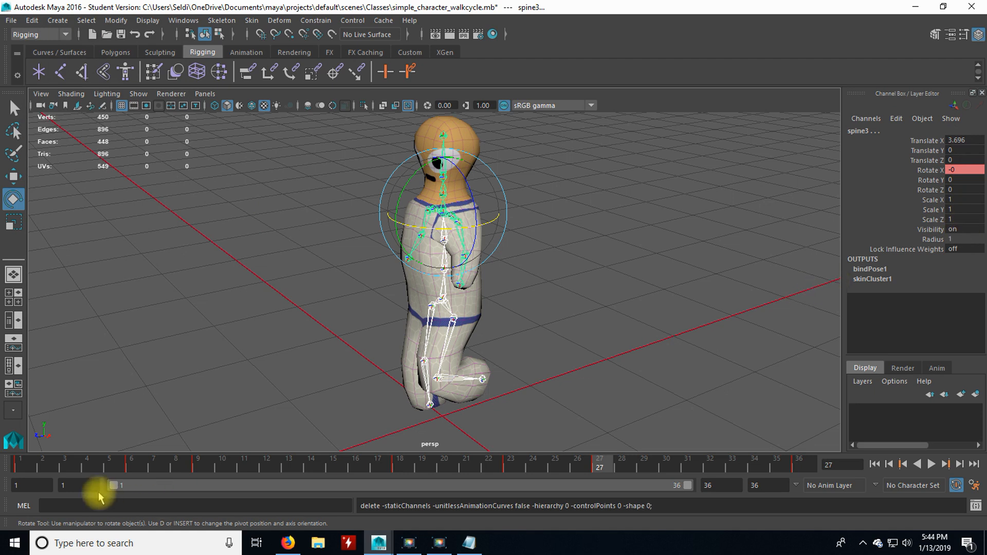
Play back the walk cycle from frame 1, return to that frame and check the left hip joint's remaining keyed channels
click(23, 467)
key(alt+v)
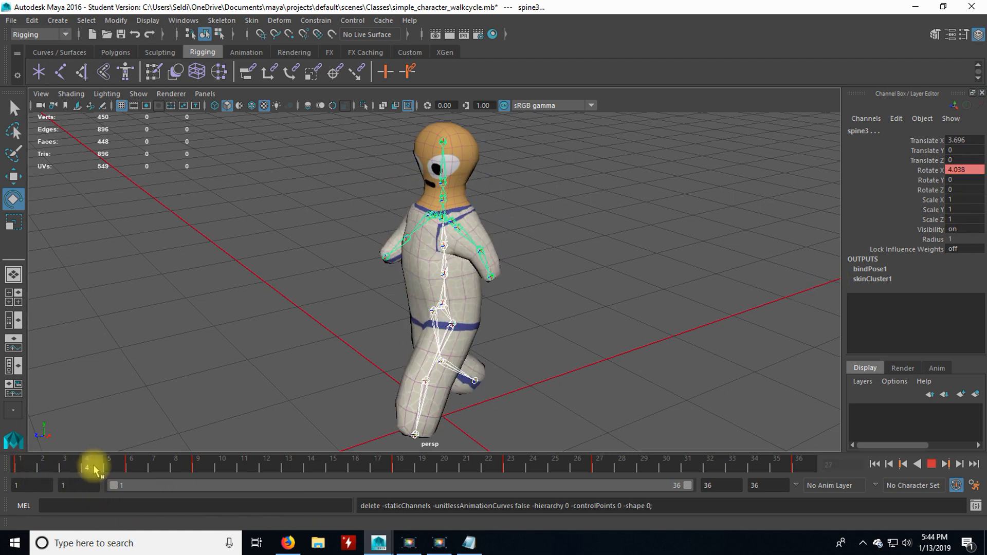
mouse_move(276, 480)
mouse_down()
mouse_move(414, 486)
mouse_move(249, 479)
mouse_move(514, 461)
mouse_move(600, 470)
mouse_move(142, 450)
mouse_move(19, 463)
mouse_up()
click(460, 333)
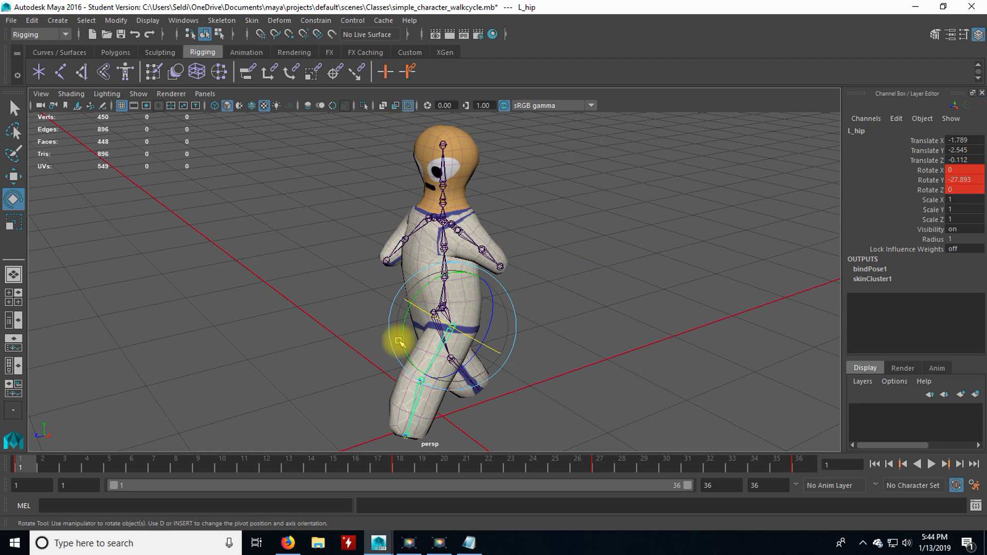
Save the scene under its current name, accepting the student version notice, and return to the Rotate tool
click(11, 21)
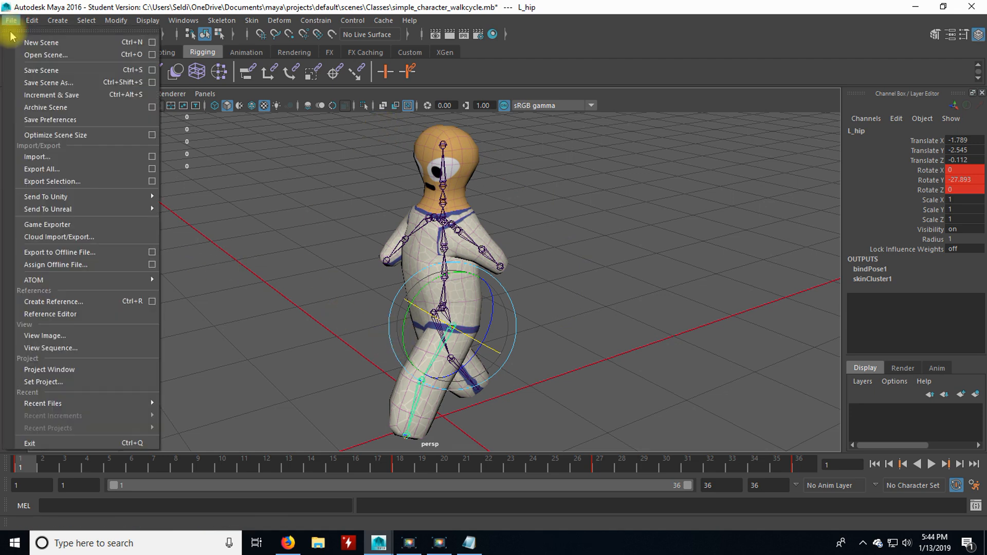
click(55, 71)
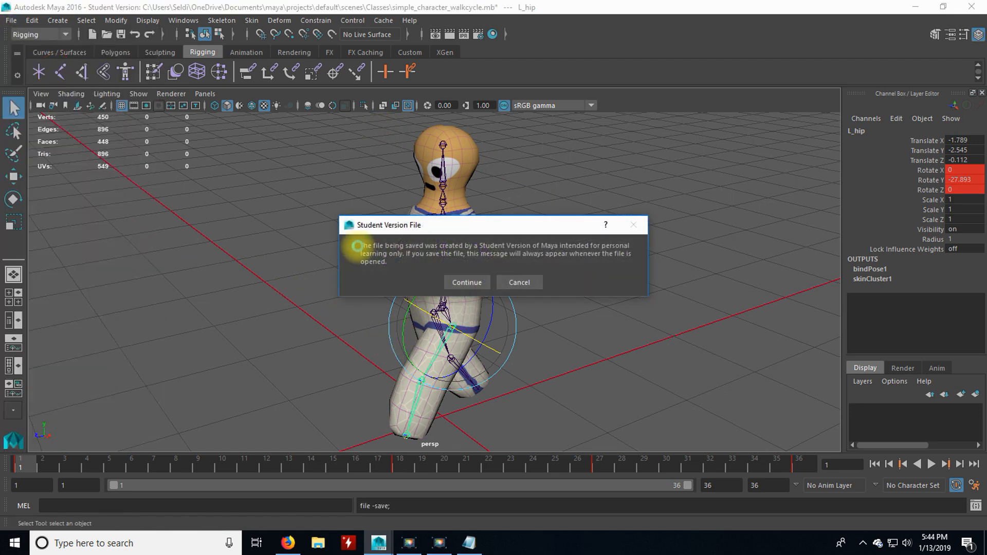
click(471, 282)
key(e)
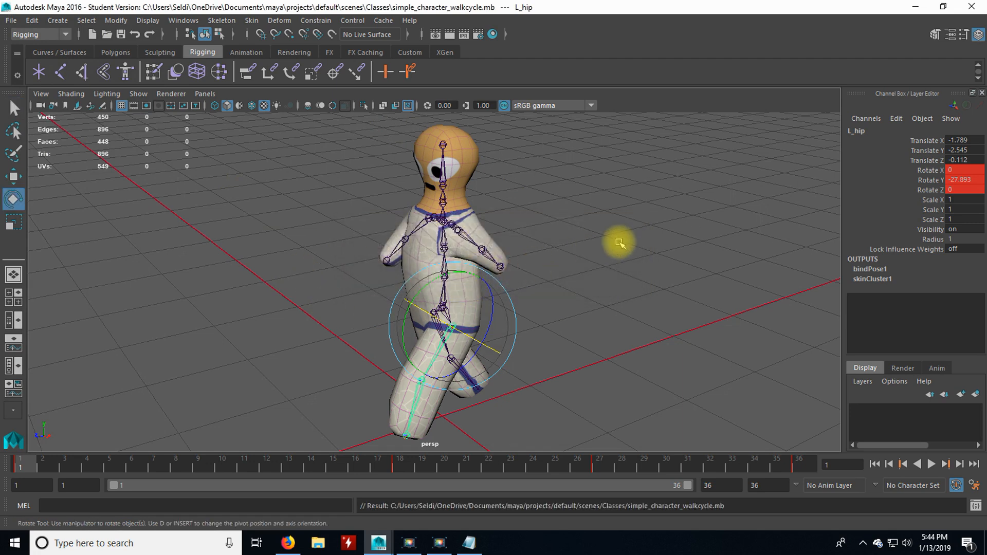